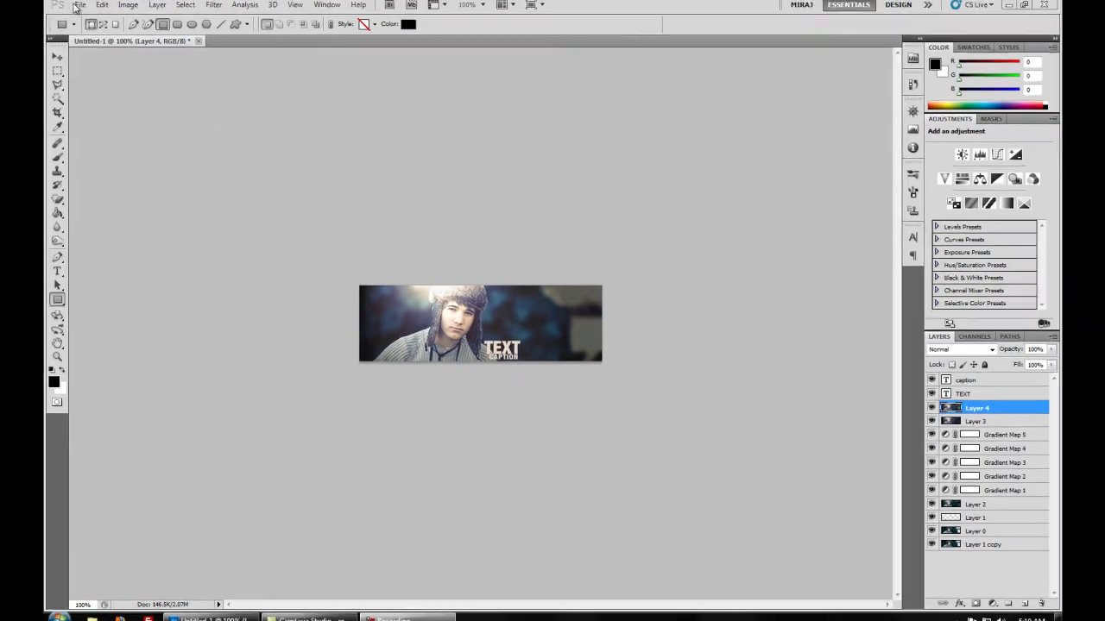
- Create a new document 400 pixels wide by 125 pixels high
left_click(74, 5)
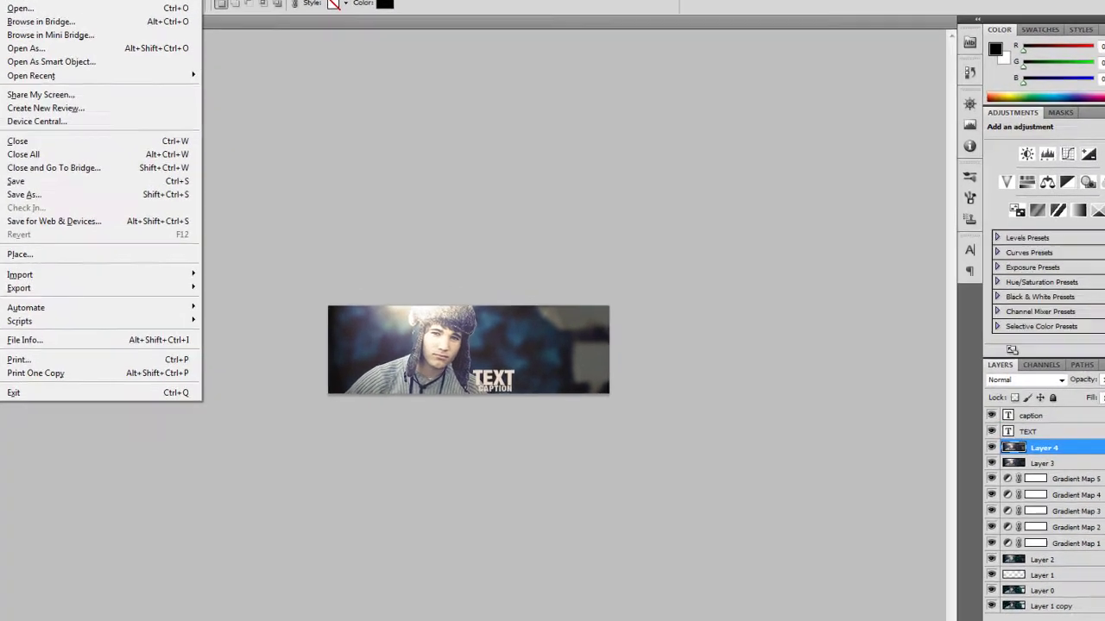
left_click(51, 1)
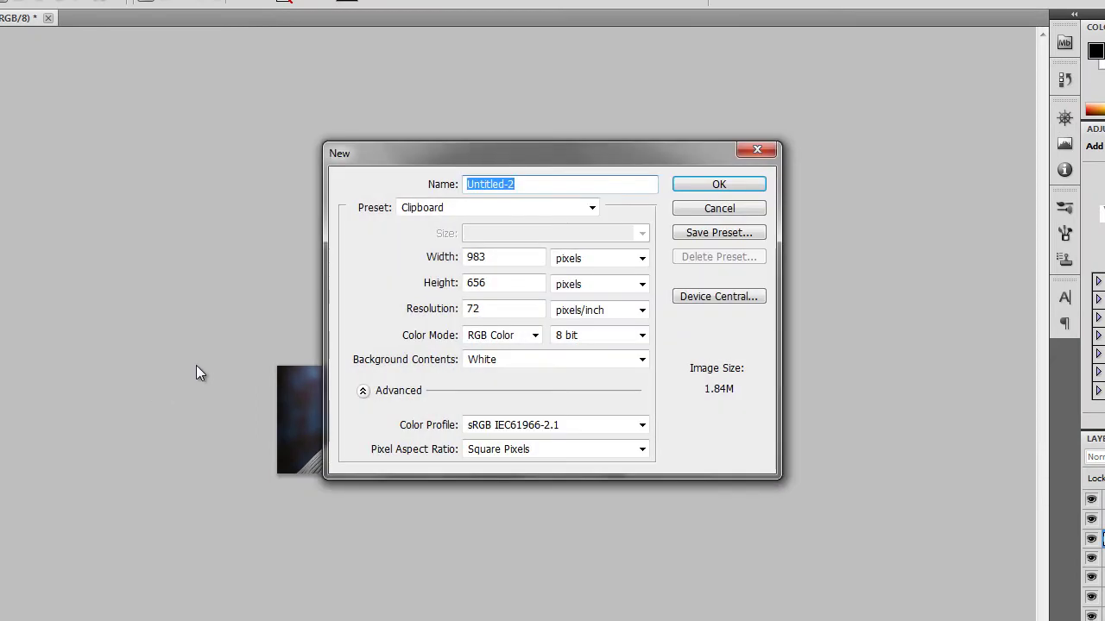
double_click(503, 256)
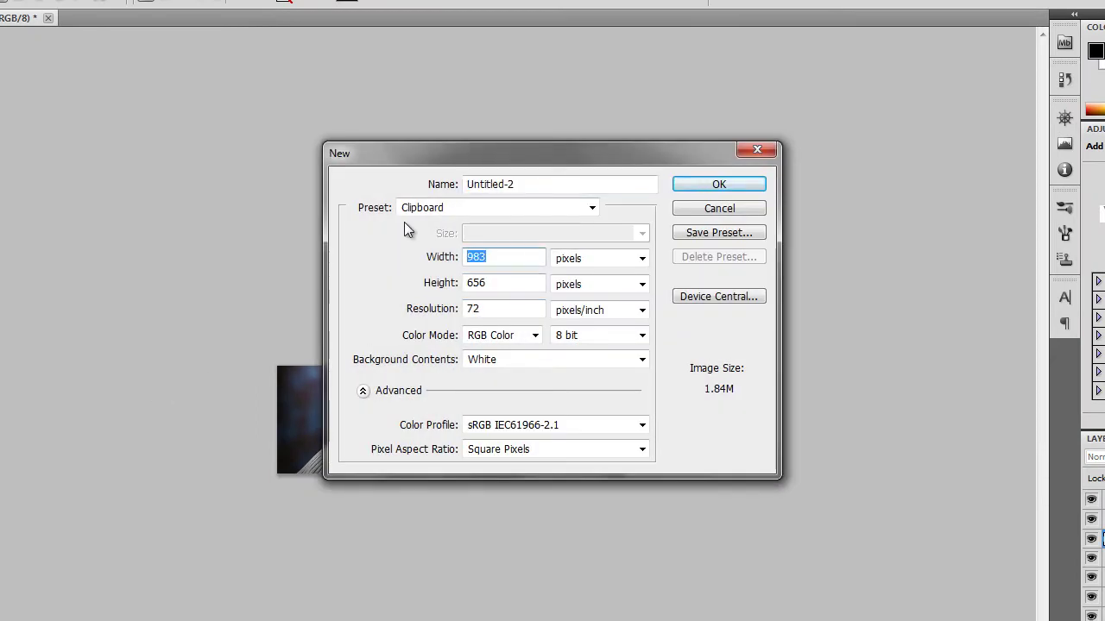
type("400")
key("Tab")
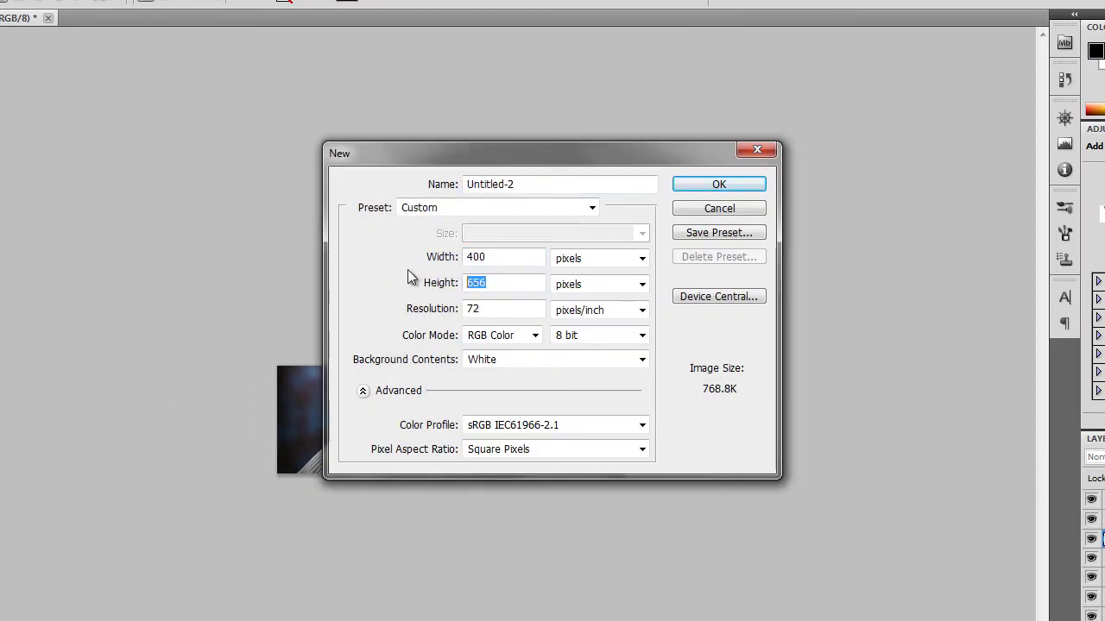
type("125")
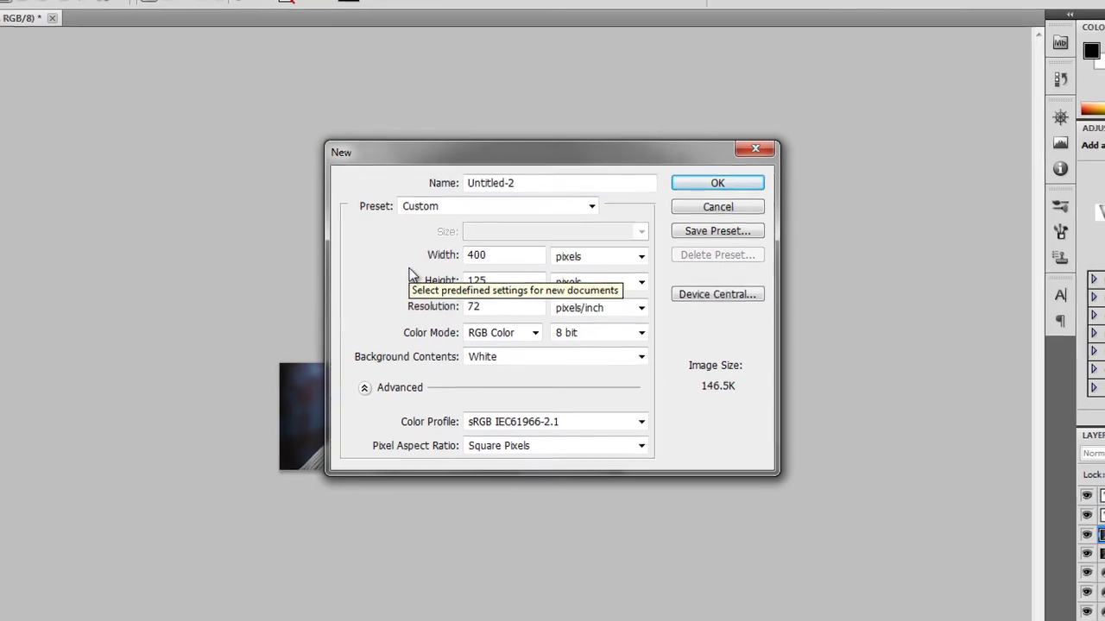
key("Return")
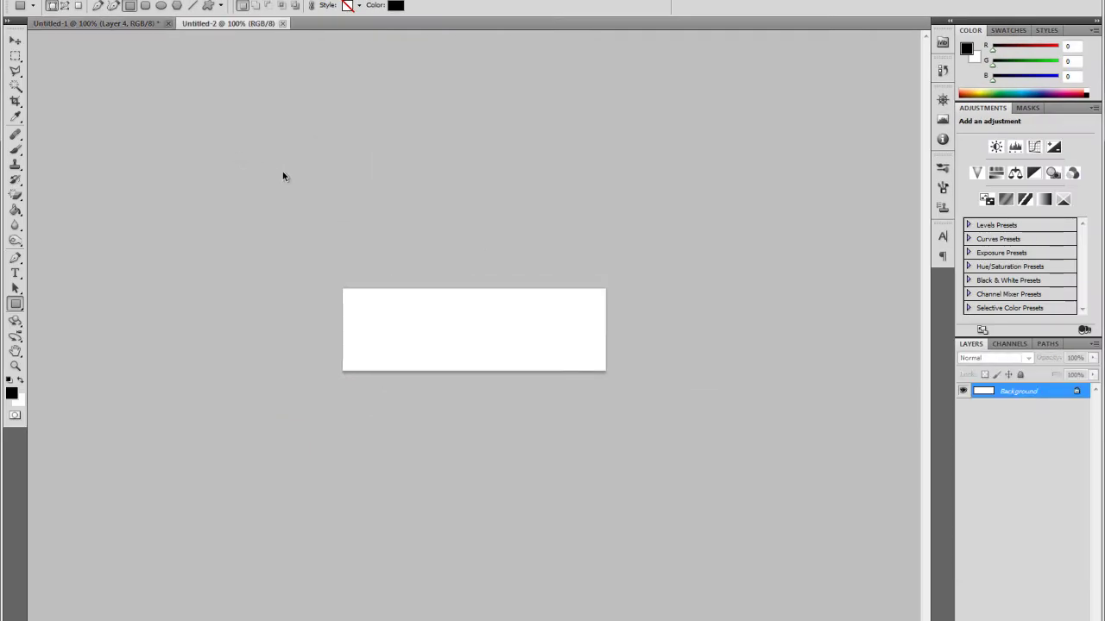
- Paste the fur-hat portrait into the new canvas and drag it so the boy's face shows
key("ctrl+v")
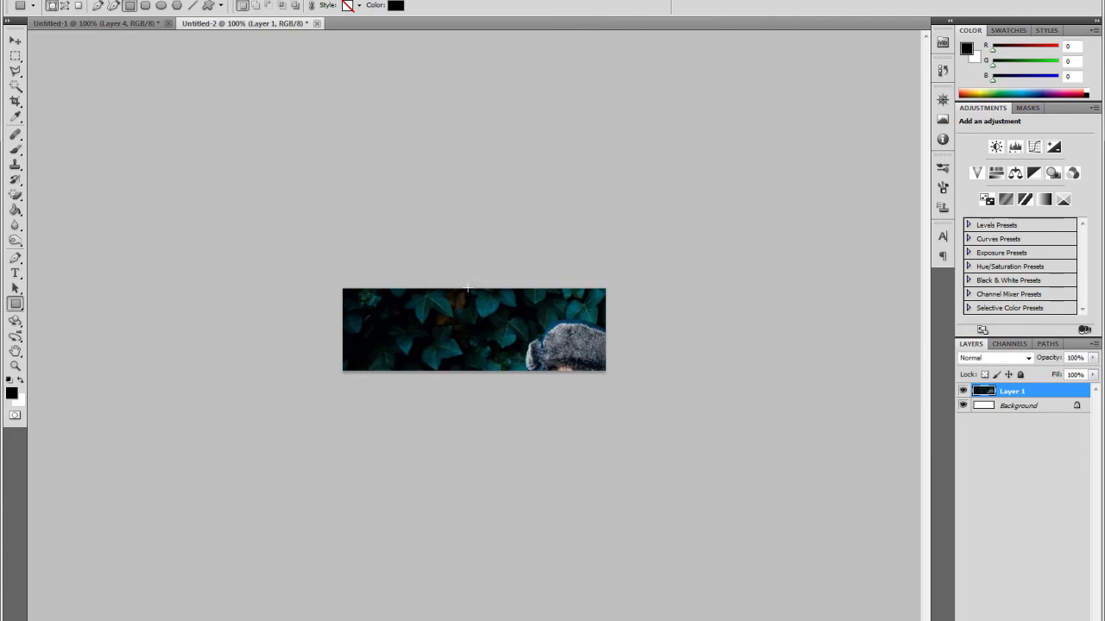
left_click(15, 40)
left_click_drag(574, 328, 446, 263)
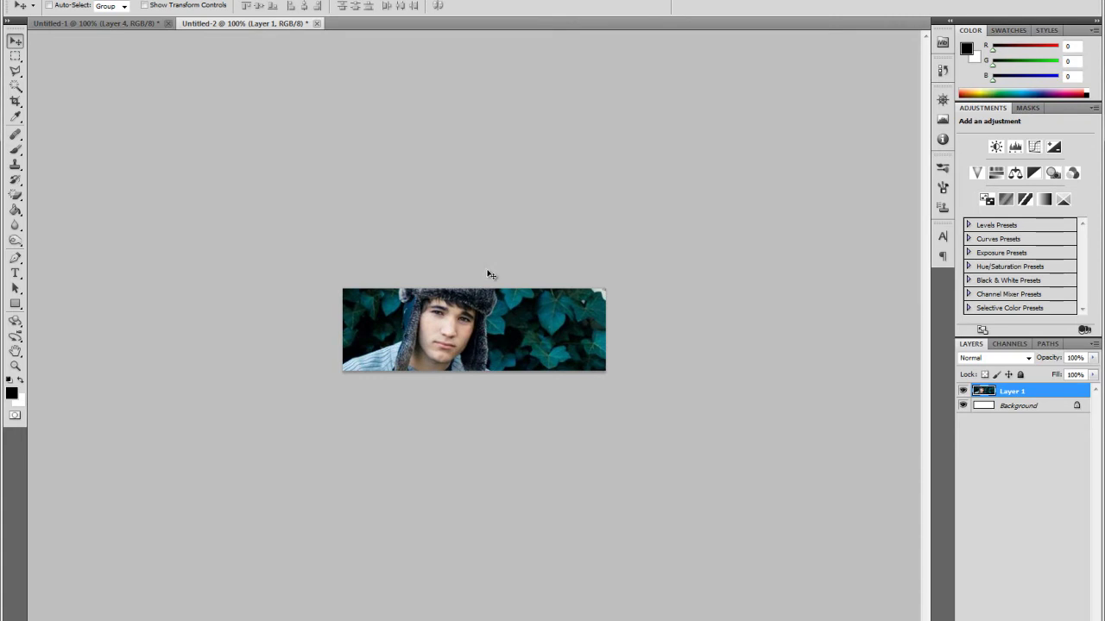
- Try several Free Transform resizes of the photo, undoing each attempt
key("ctrl+t")
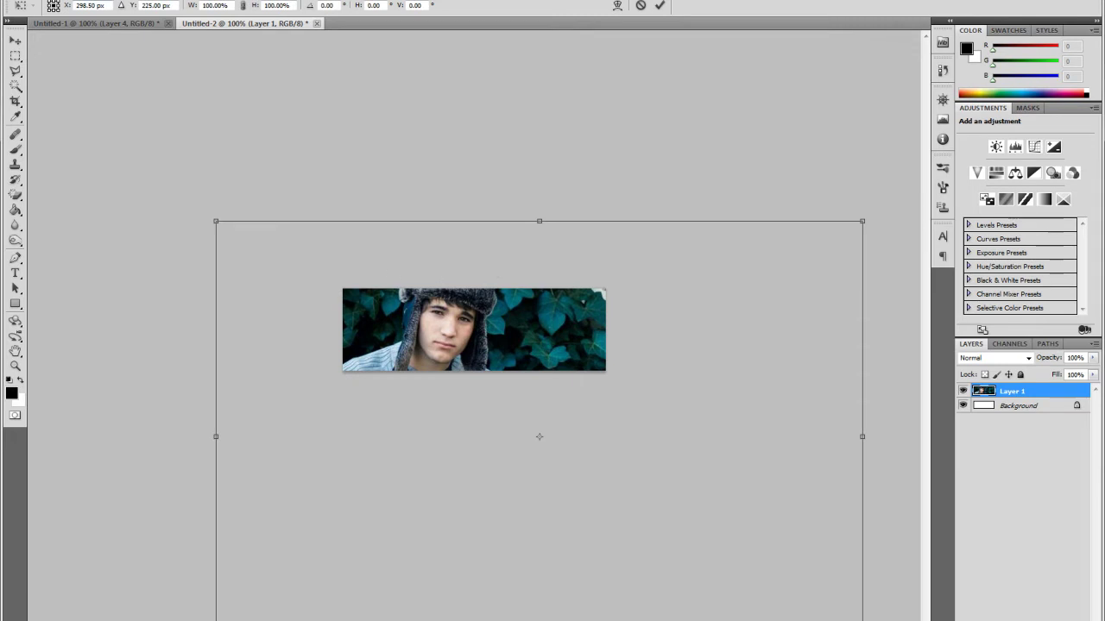
left_click(82, 0)
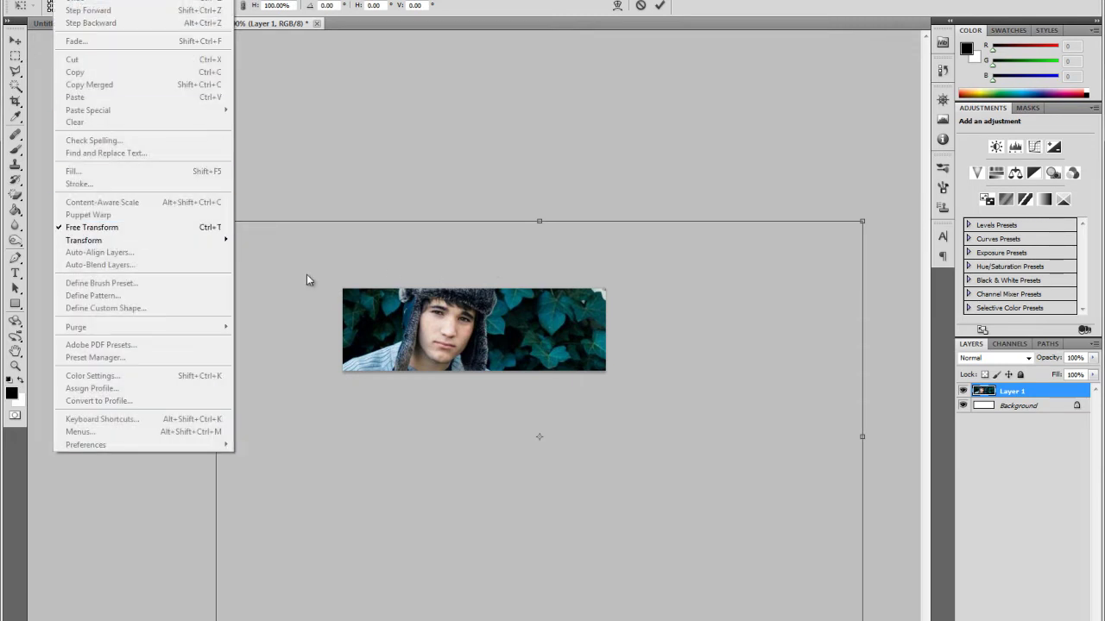
left_click(386, 306)
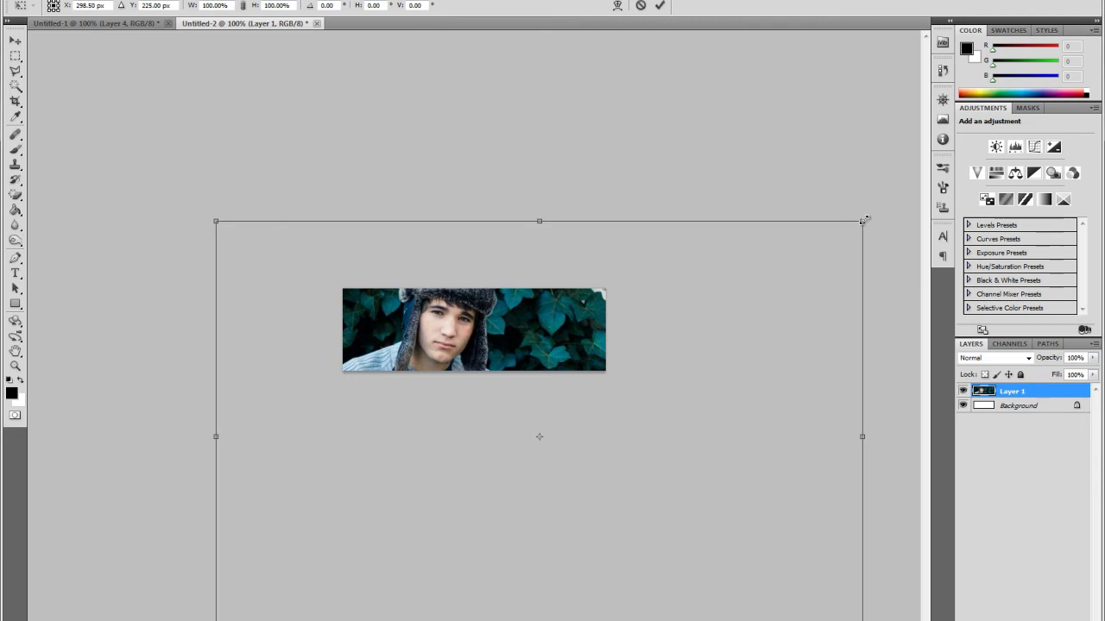
left_click_drag(864, 221, 813, 286)
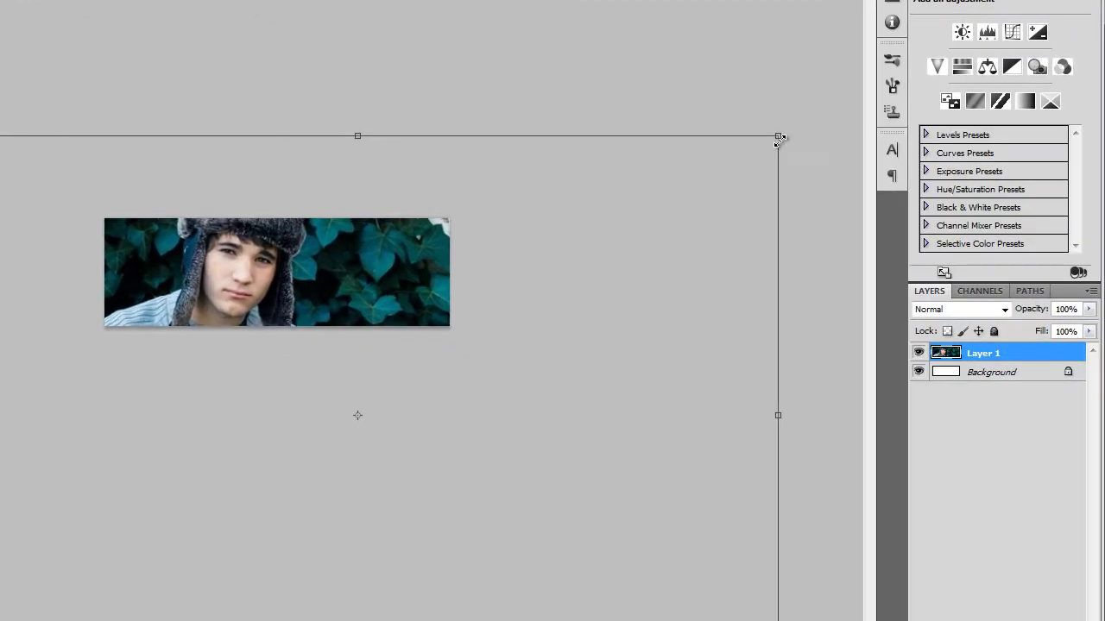
left_click_drag(719, 216, 673, 251)
key("ctrl+z")
left_click_drag(786, 129, 796, 188)
key("ctrl+z")
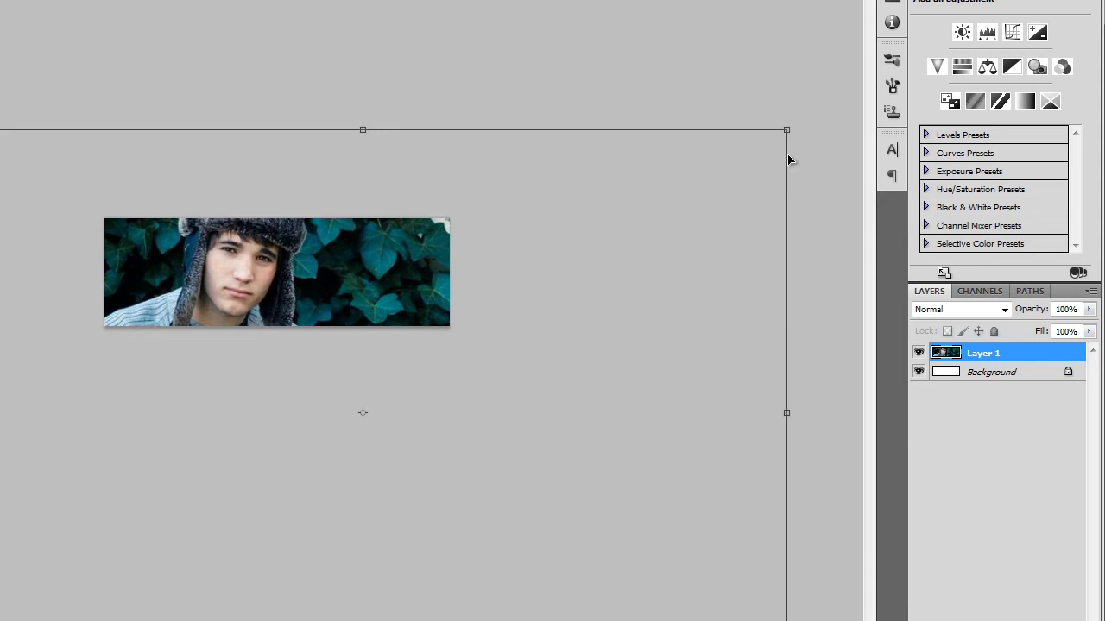
left_click_drag(787, 130, 505, 373)
key("ctrl+z")
- Shrink the photo to suit the banner, reposition it to show the full portrait, and apply
left_click_drag(777, 138, 575, 328)
left_click_drag(425, 351, 497, 226)
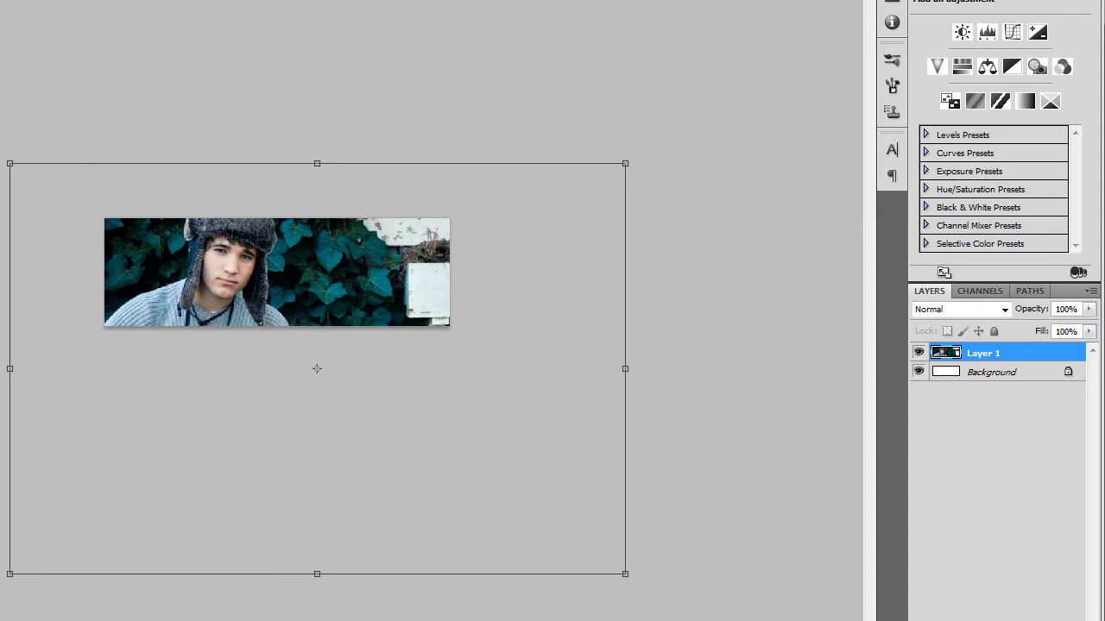
left_click(288, 138)
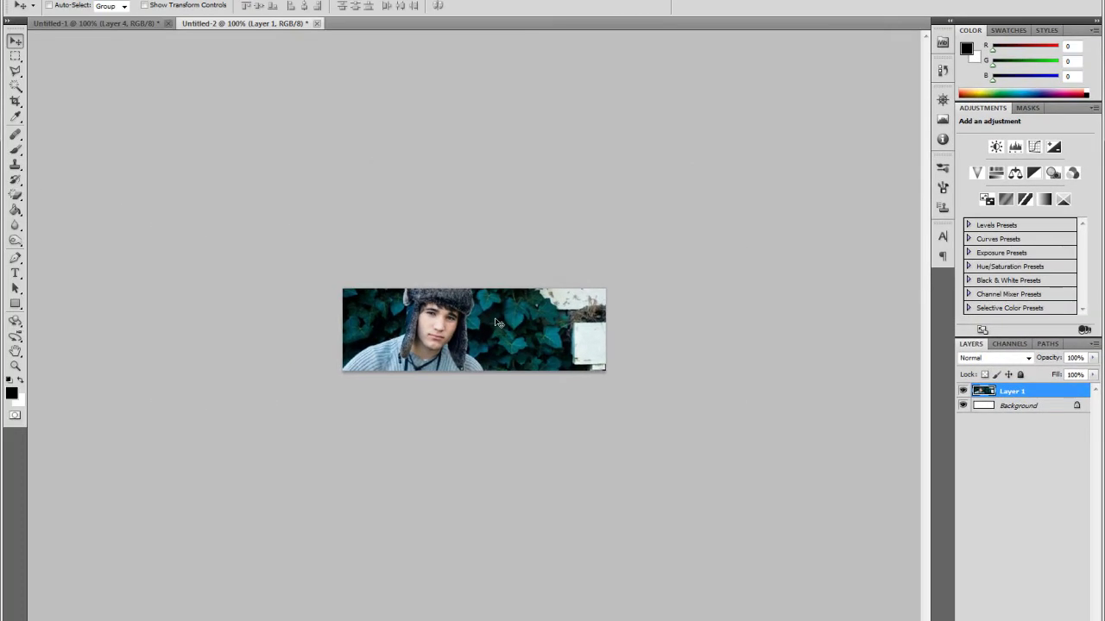
key("Left")
key("Left")
key("Left")
key("Left")
key("Left")
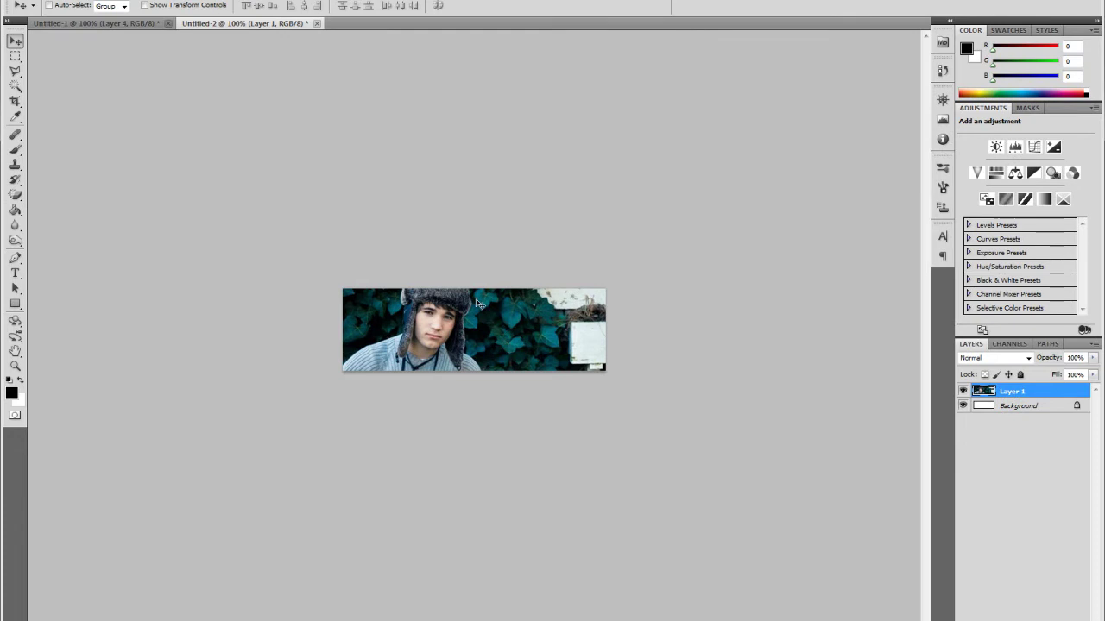
- Flatten Layer 1 into the Background, then duplicate it as 'Background copy'
right_click(1032, 397)
left_click(1031, 382)
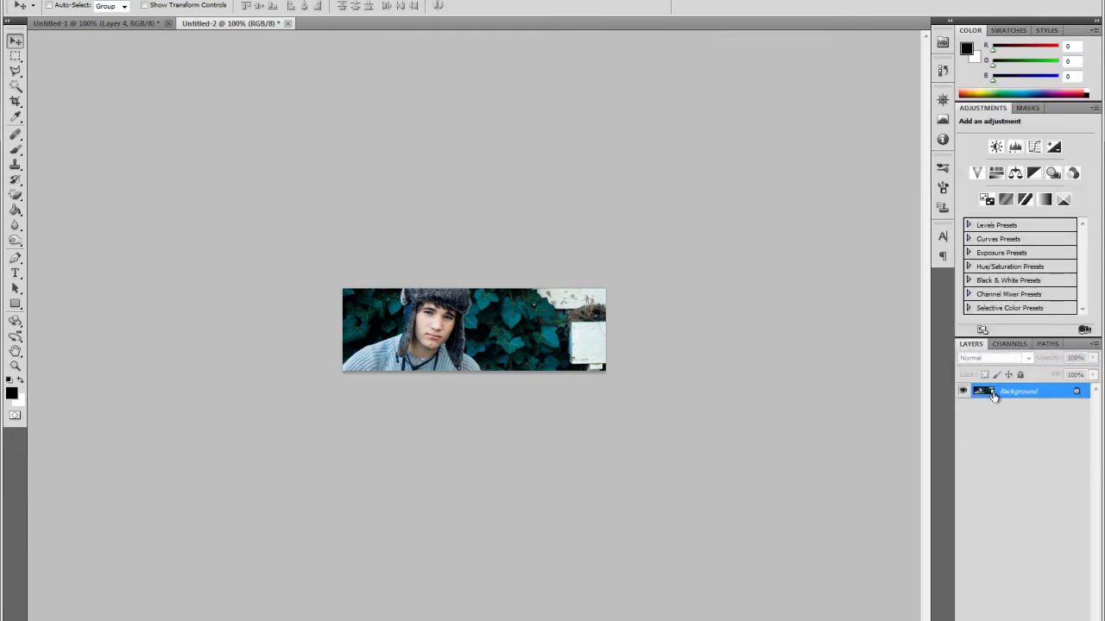
right_click(1012, 395)
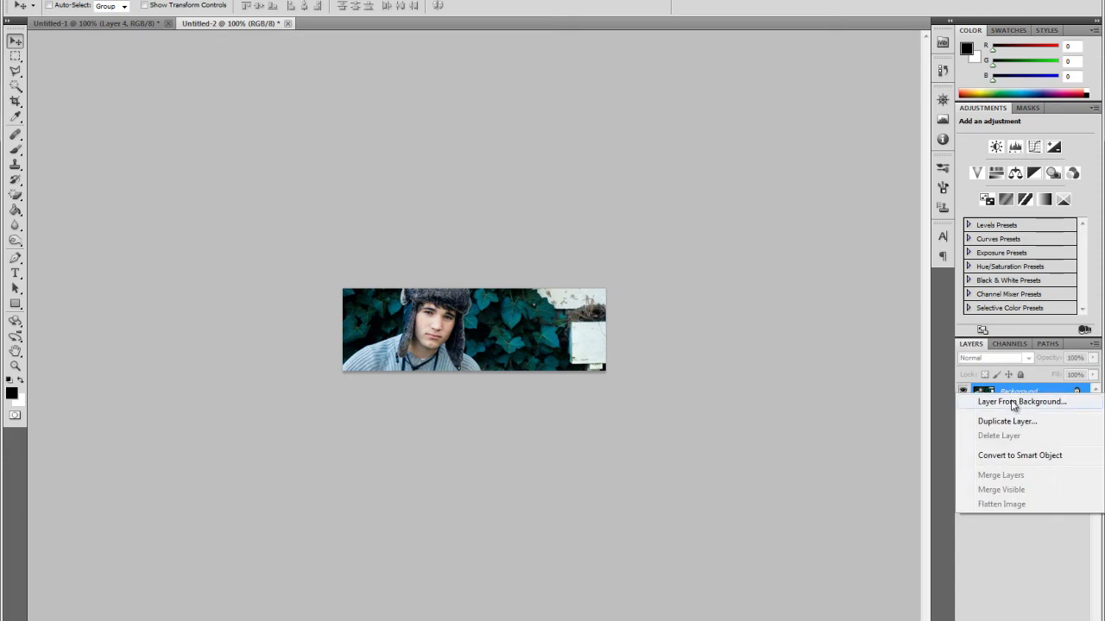
left_click(1011, 425)
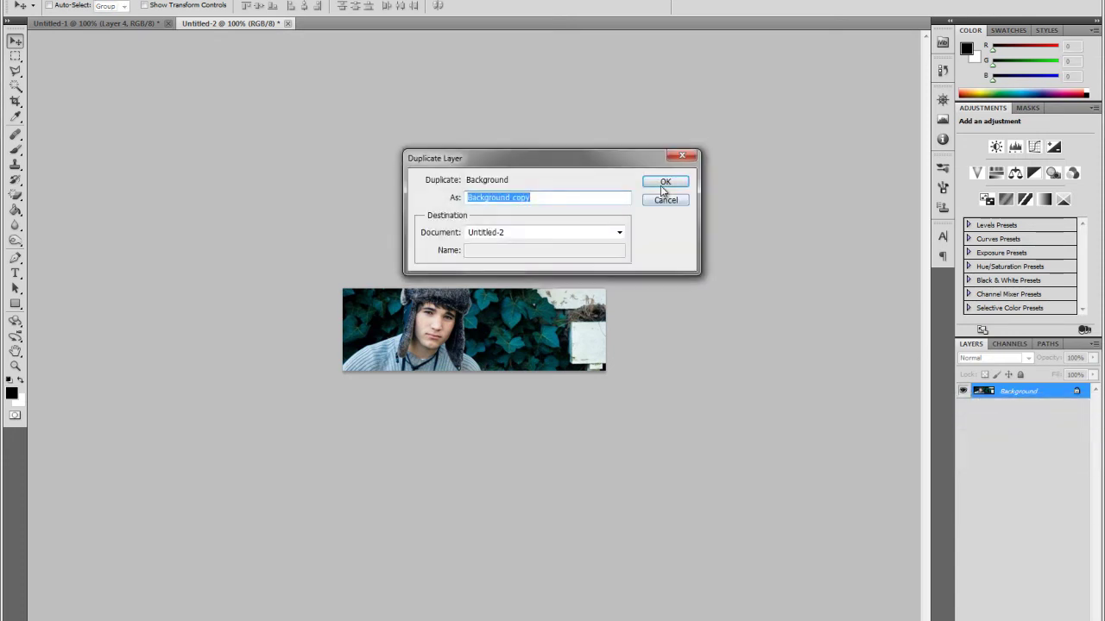
left_click(661, 182)
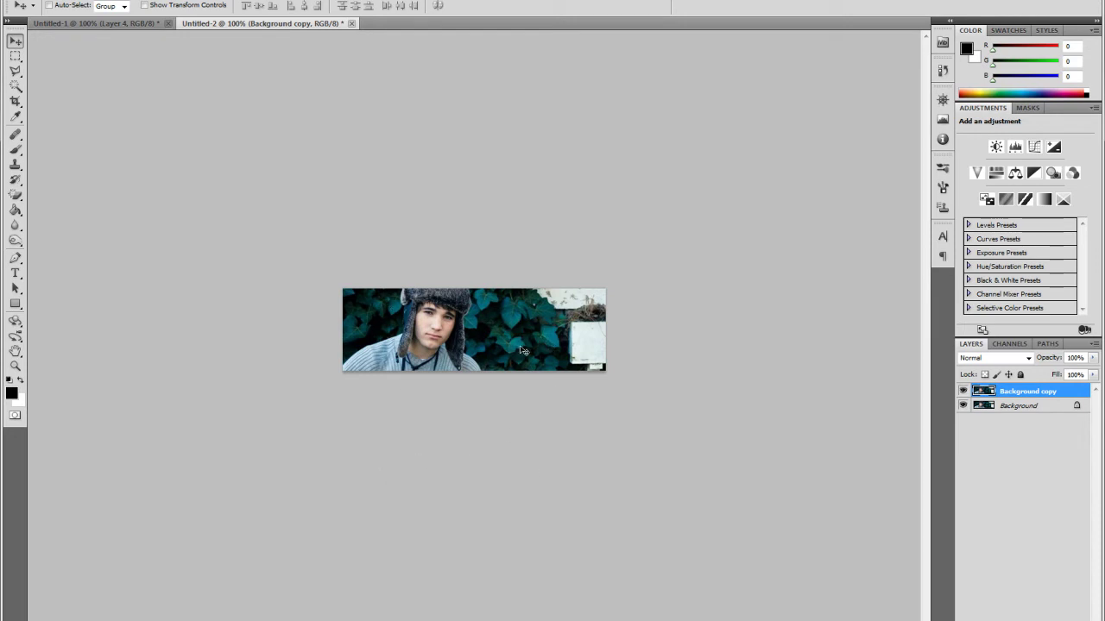
- Zoom to about 300% and start a pen path along the sweater's upper edge
left_click(943, 120)
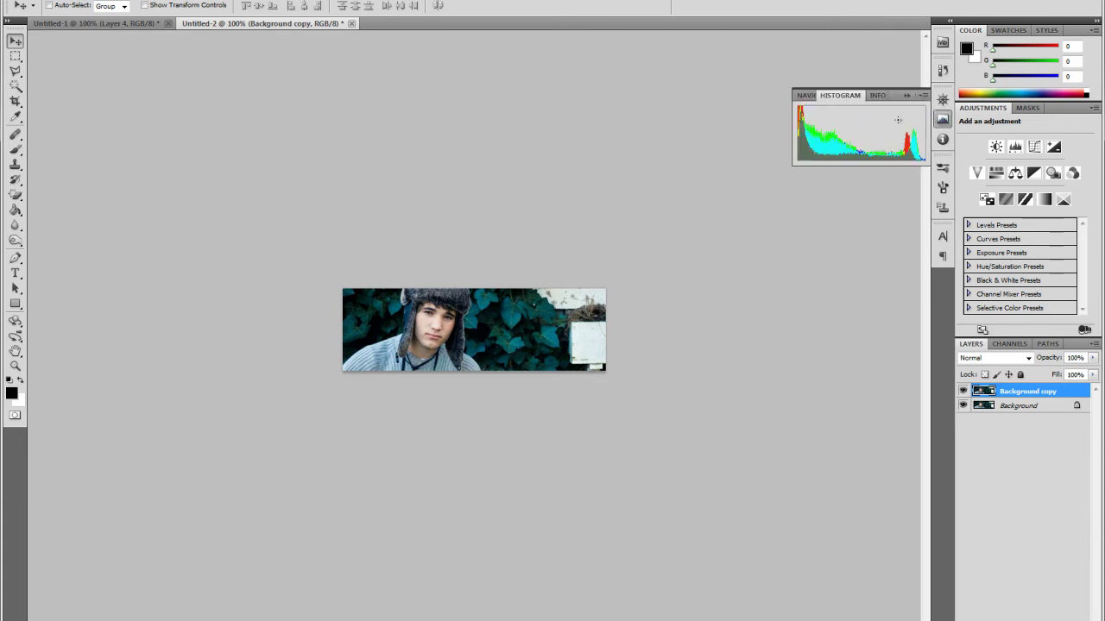
left_click(807, 96)
left_click_drag(878, 162, 884, 162)
left_click(15, 257)
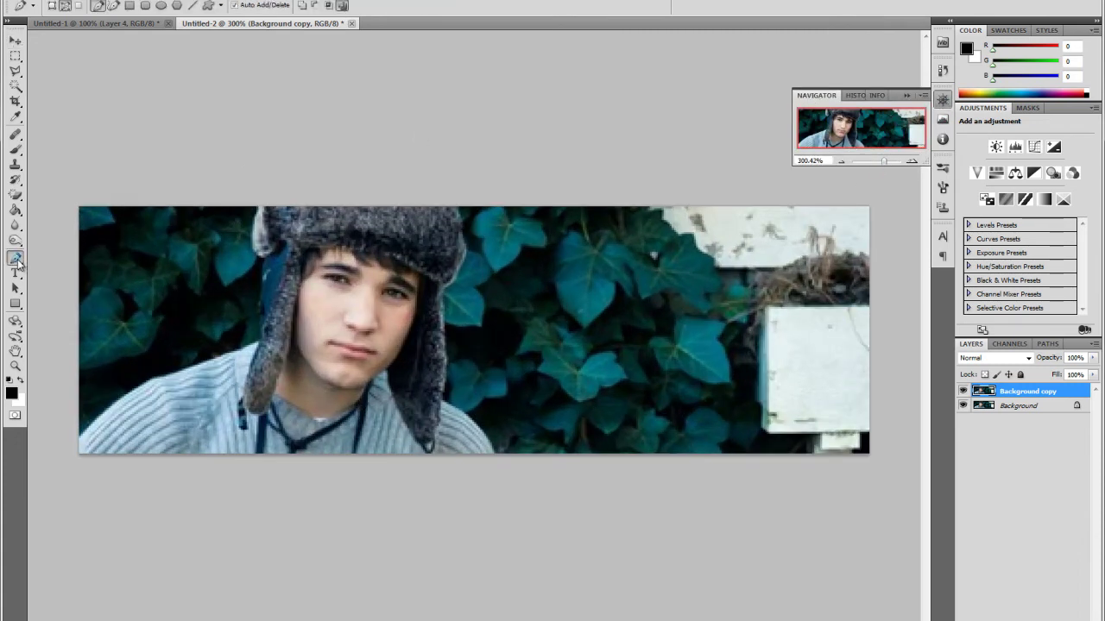
left_click(69, 444)
left_click(112, 403)
left_click(135, 387)
left_click(148, 380)
left_click(179, 373)
left_click(208, 367)
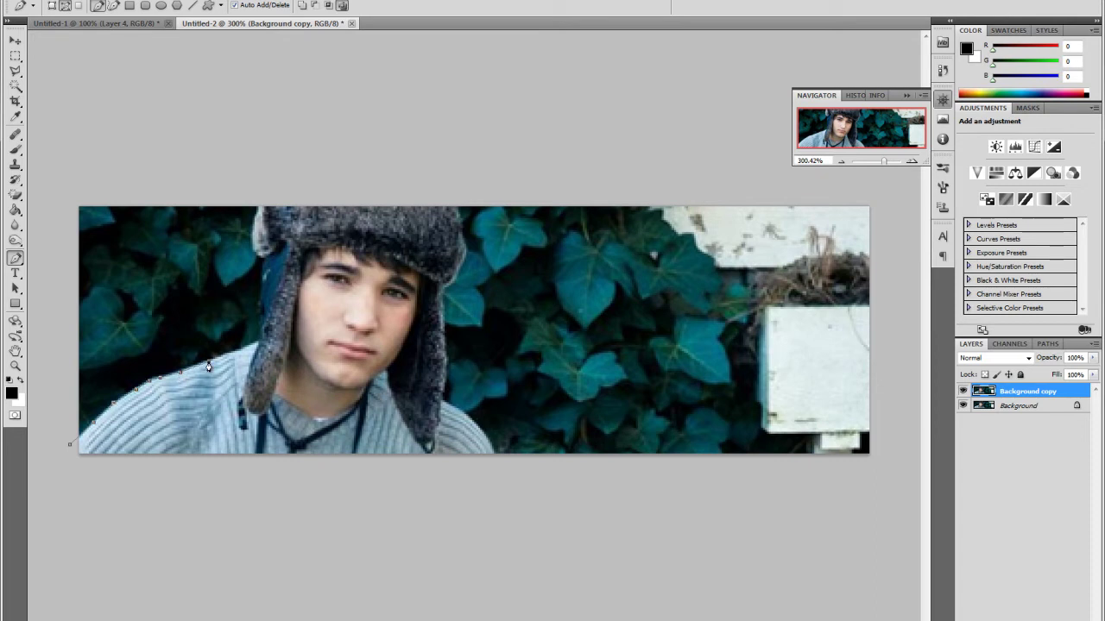
- Continue the path over the hat and down the right side, closing it below the image
left_click(261, 316)
left_click(257, 203)
left_click(389, 187)
left_click(450, 195)
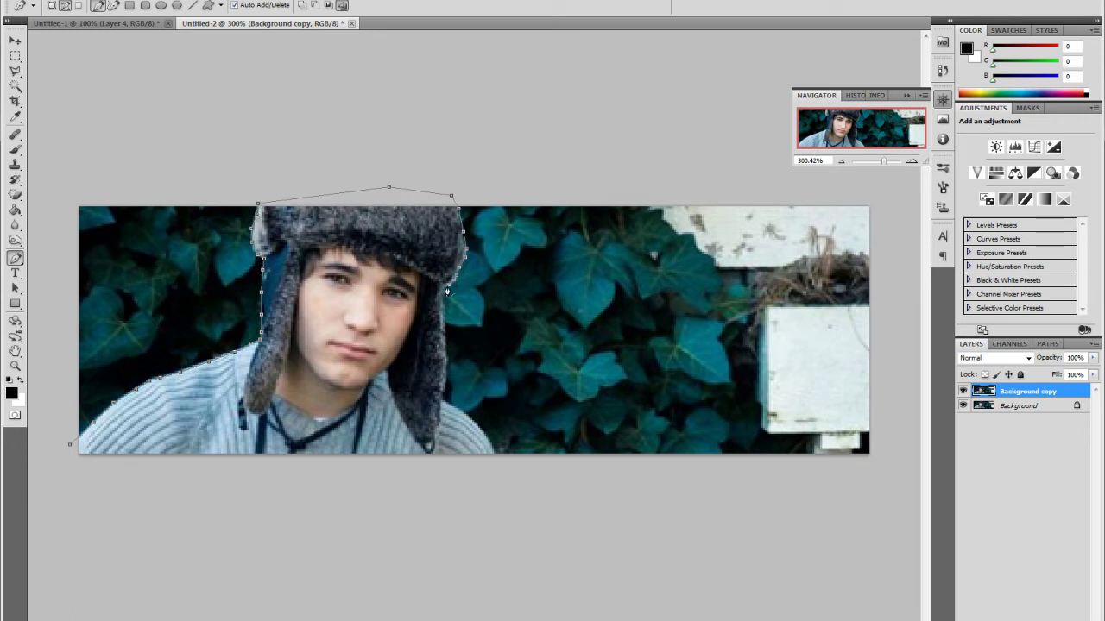
left_click(446, 356)
left_click(467, 412)
left_click(493, 454)
left_click(487, 474)
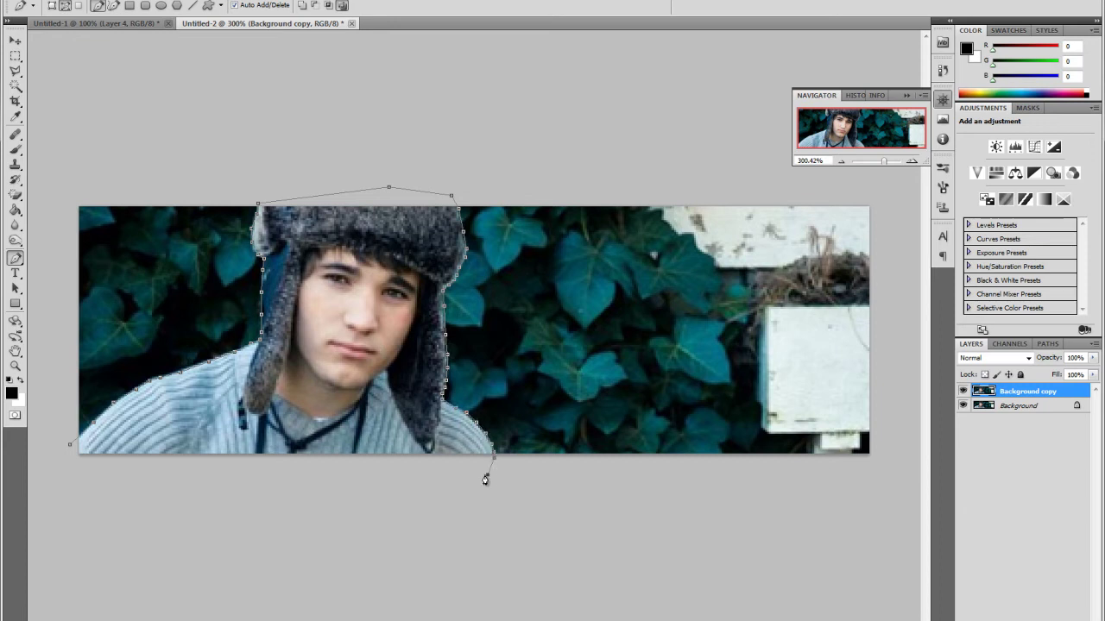
left_click(70, 483)
left_click(69, 446)
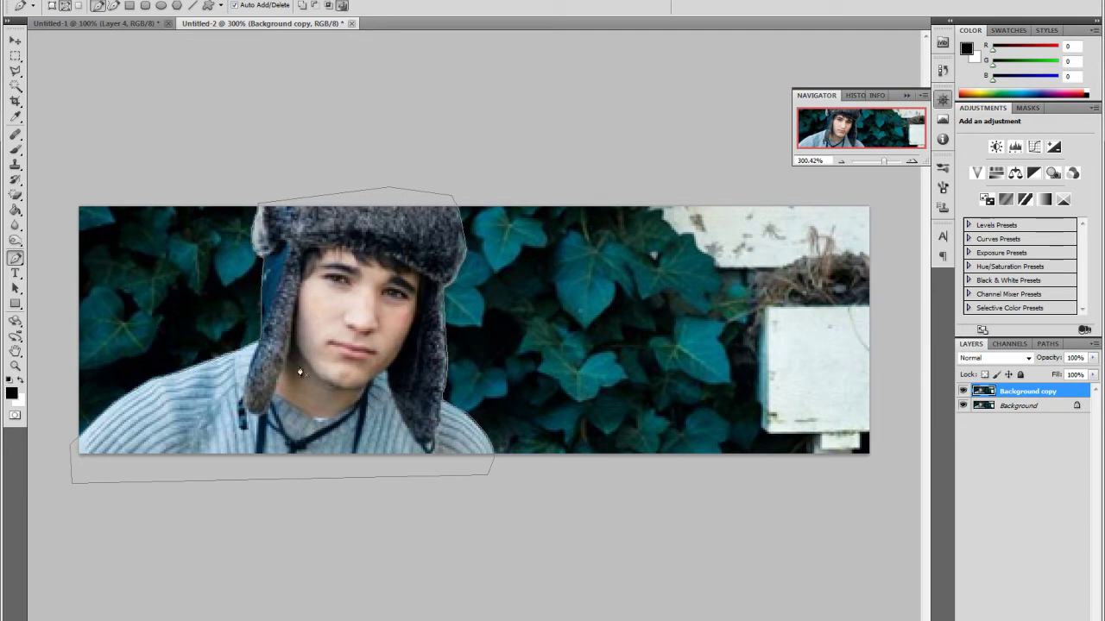
- Open Make Selection for the traced path, then cancel it
right_click(333, 269)
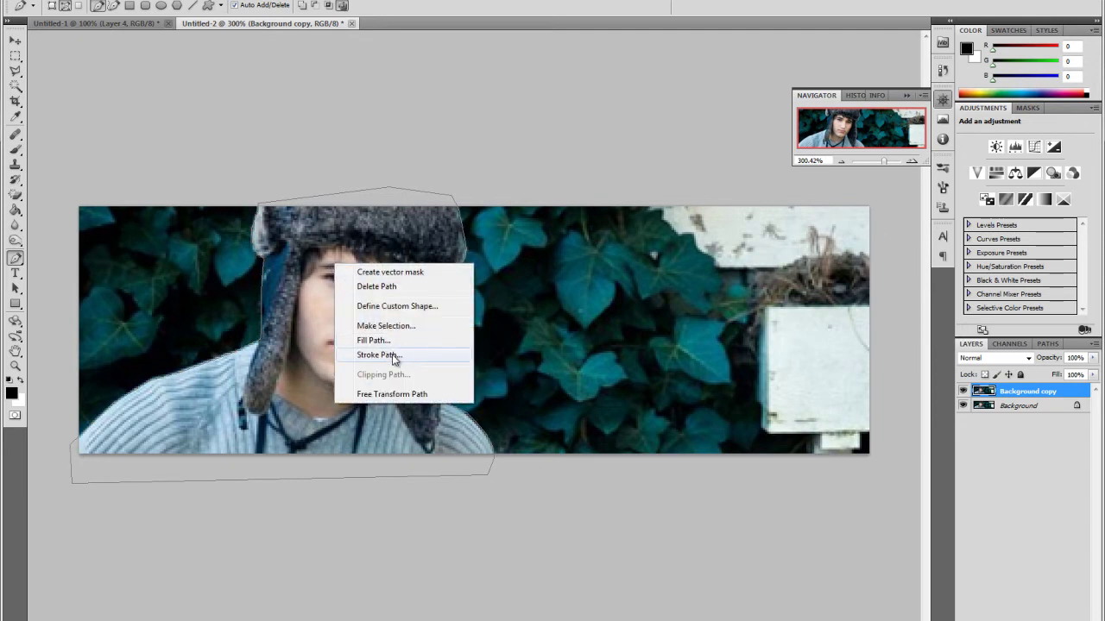
left_click(395, 326)
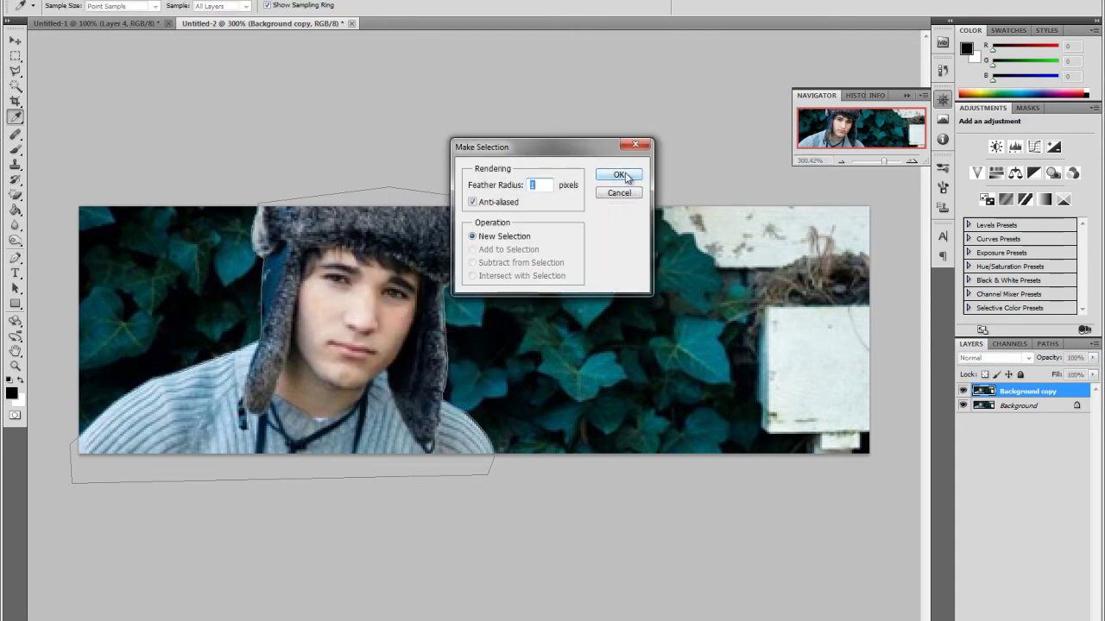
left_click_drag(580, 146, 667, 456)
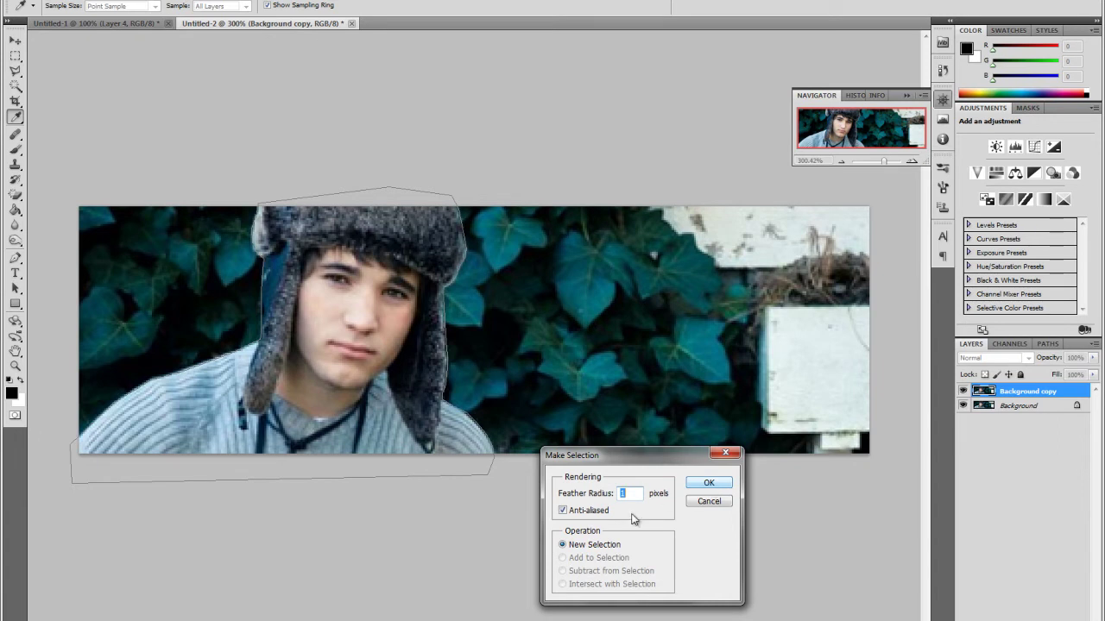
left_click(709, 501)
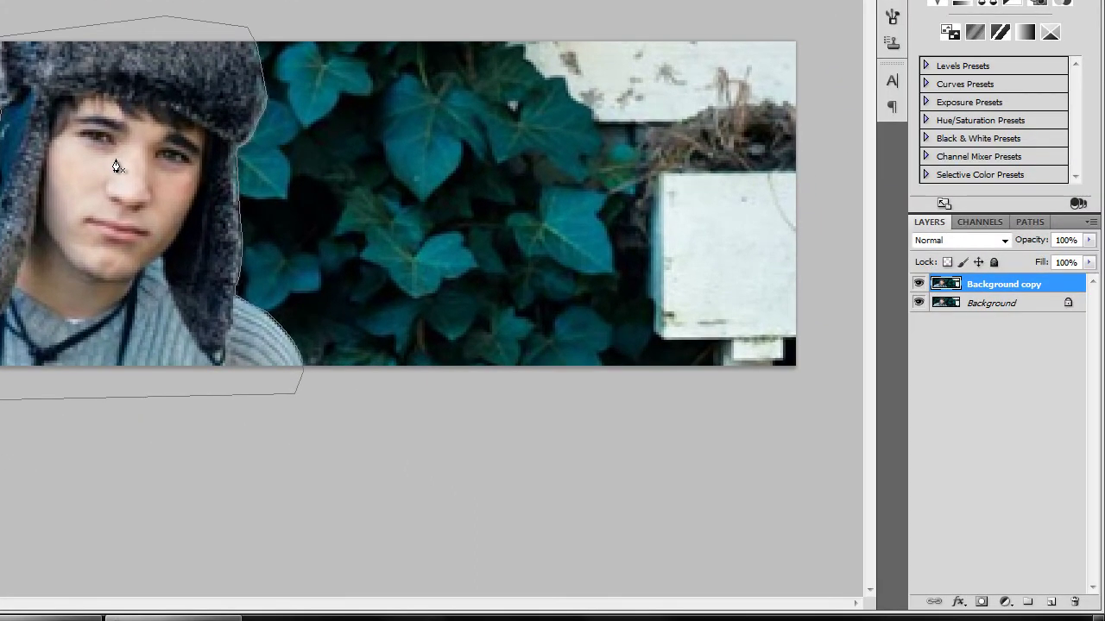
- Convert the path to a 1-pixel feathered selection and invert it to the background
right_click(117, 166)
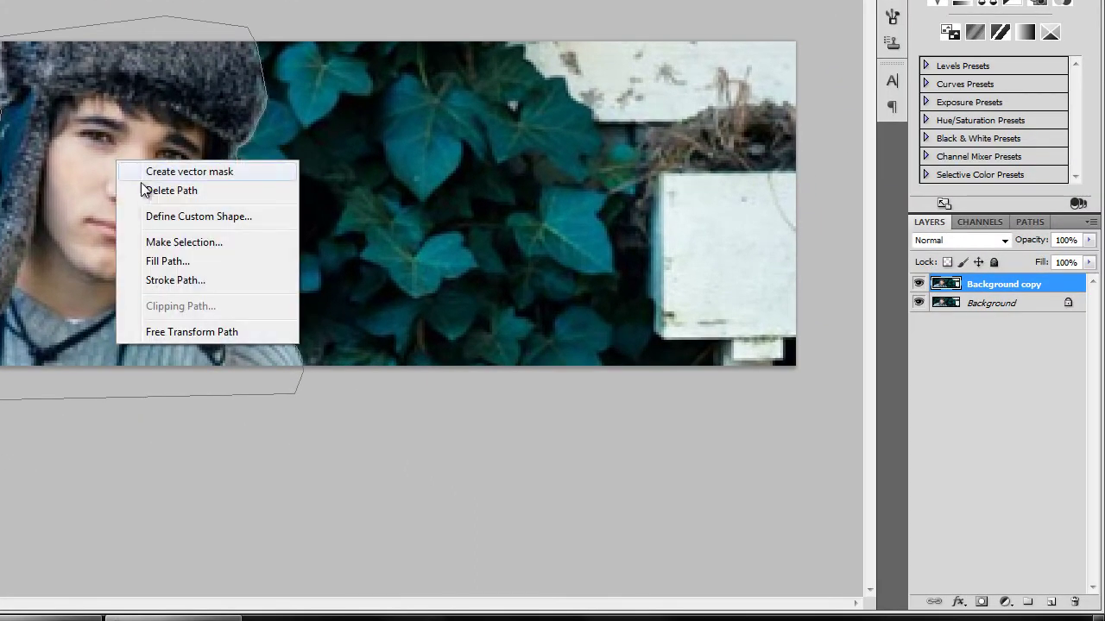
left_click(183, 242)
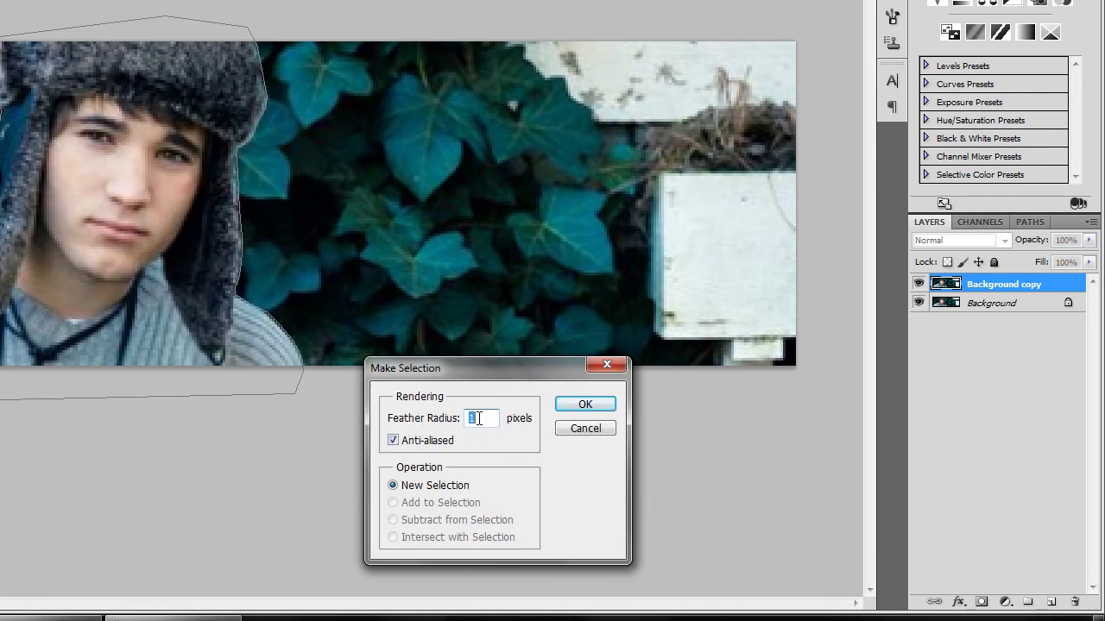
left_click(585, 406)
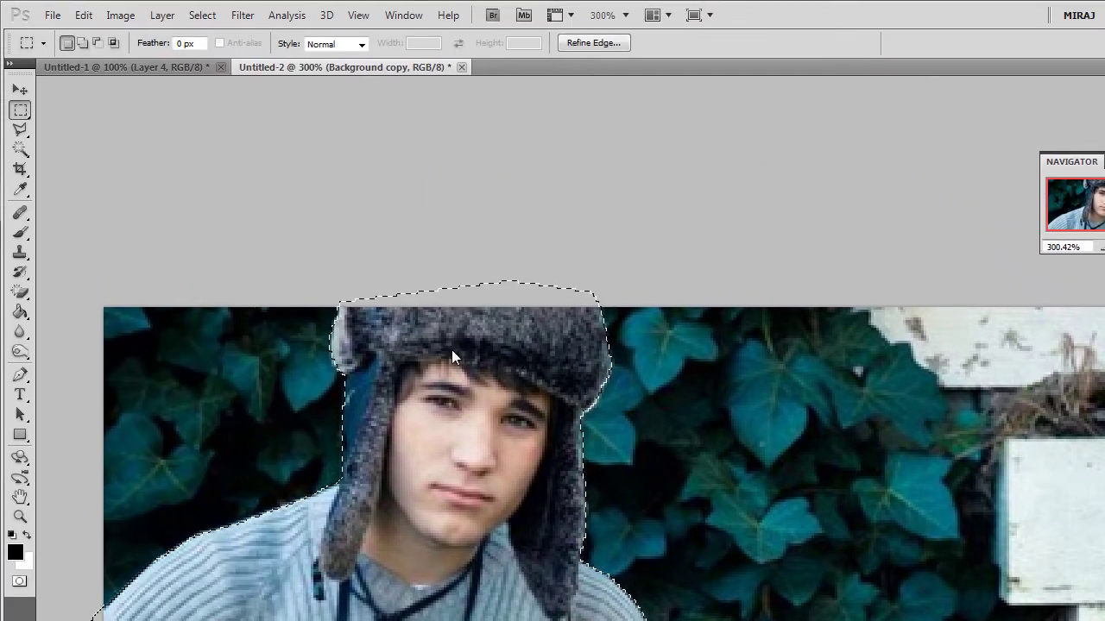
right_click(451, 349)
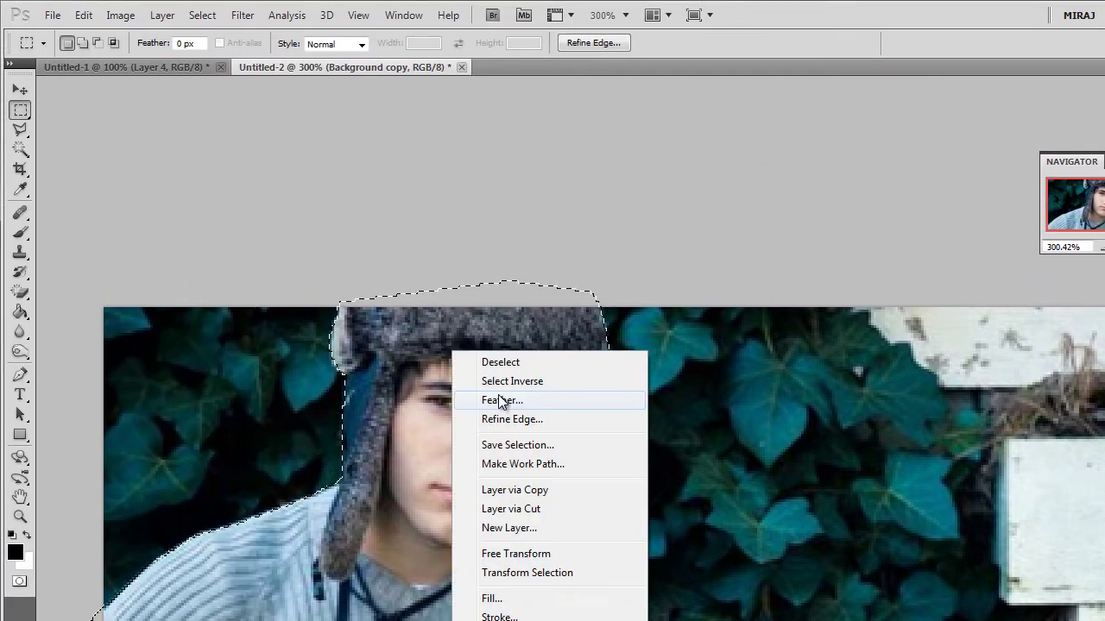
left_click(557, 385)
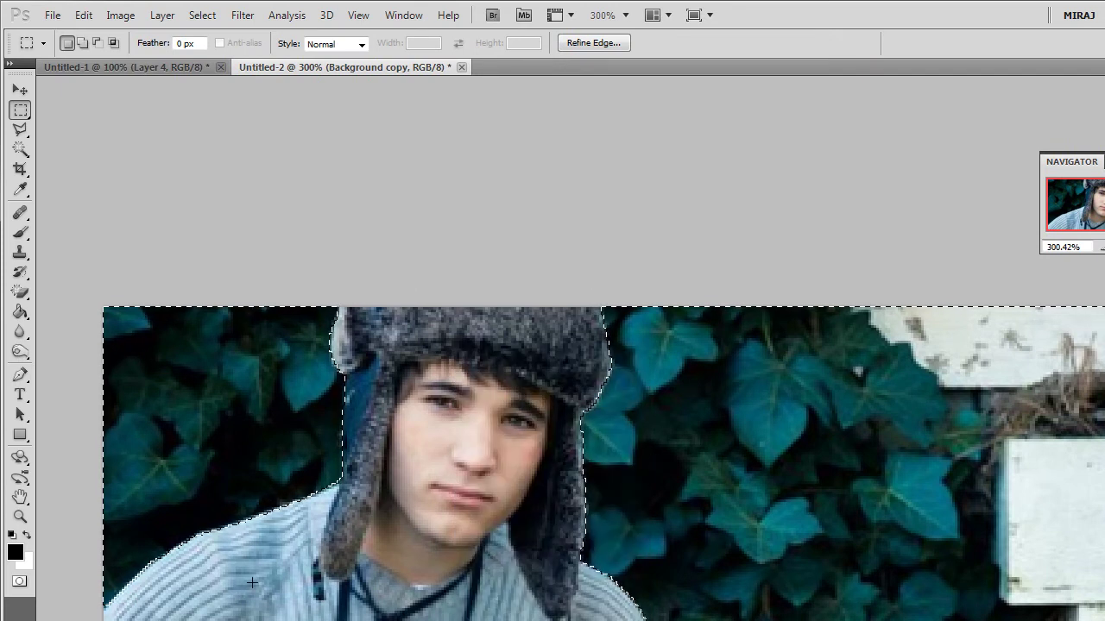
- Apply a Lens Blur with radius 12 and a hexagon iris to the selected ivy background
left_click(240, 16)
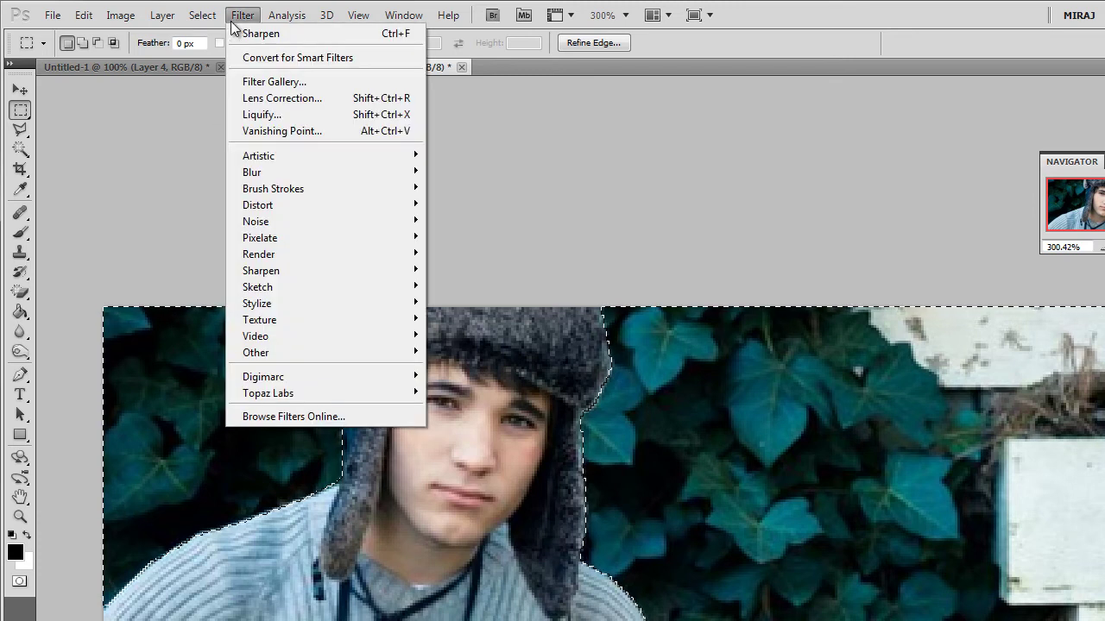
mouse_move(258, 172)
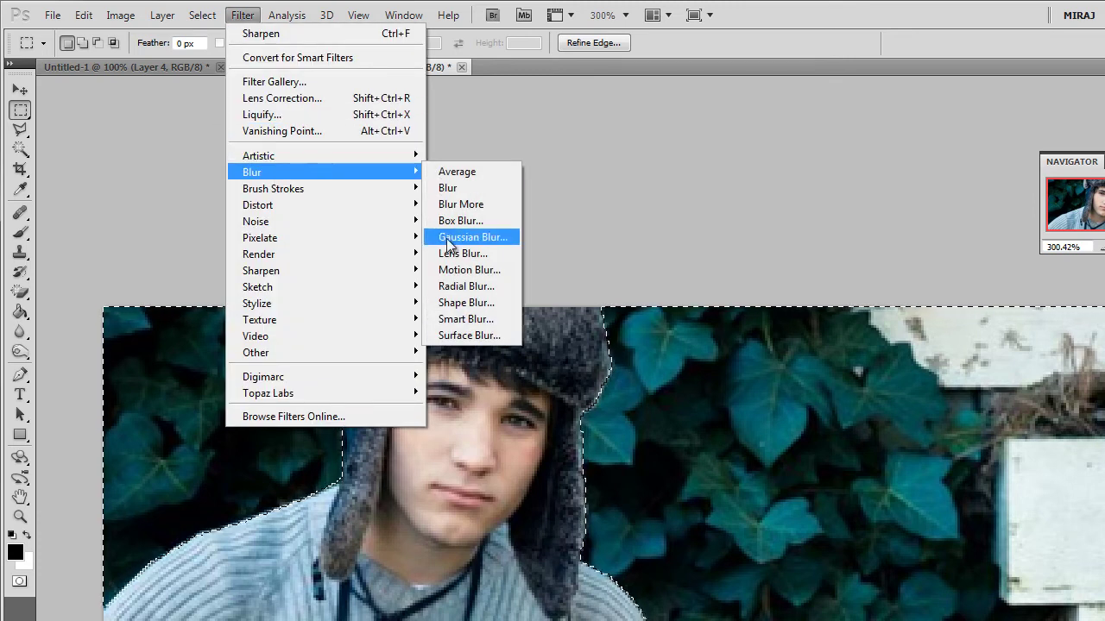
left_click(451, 255)
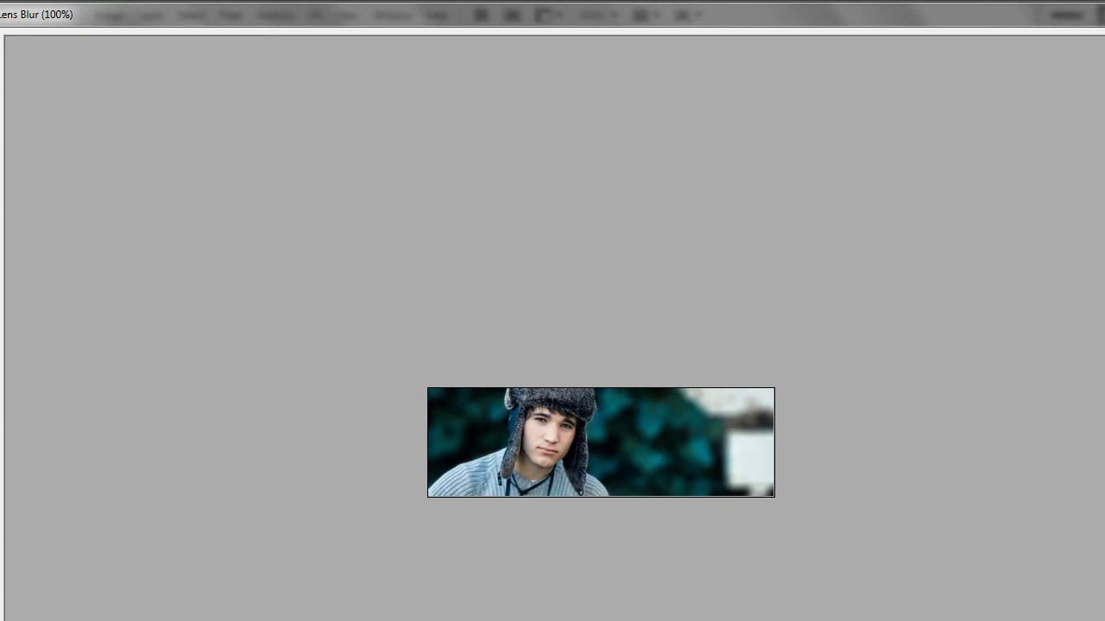
left_click_drag(942, 297, 924, 297)
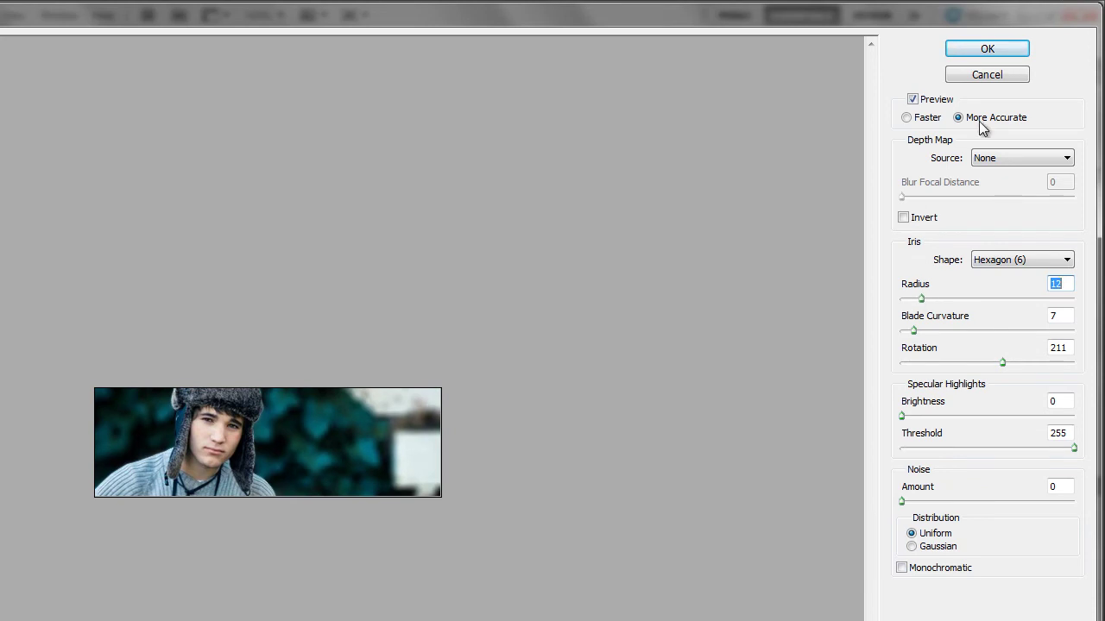
left_click(988, 49)
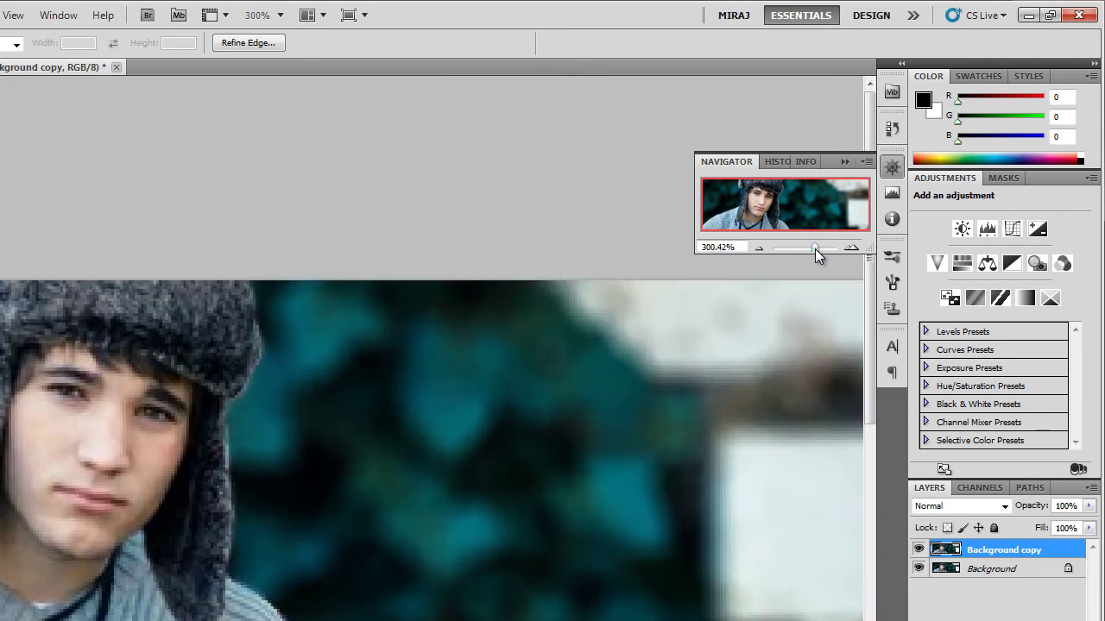
- Zoom out to view the whole banner and deselect everything
left_click_drag(815, 248, 805, 246)
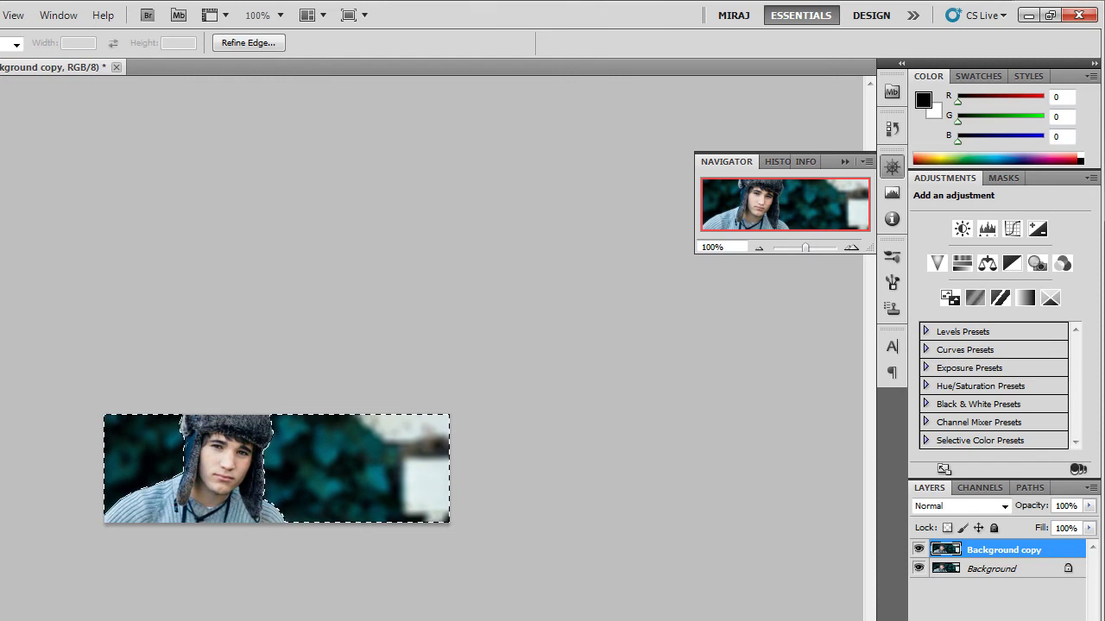
right_click(153, 425)
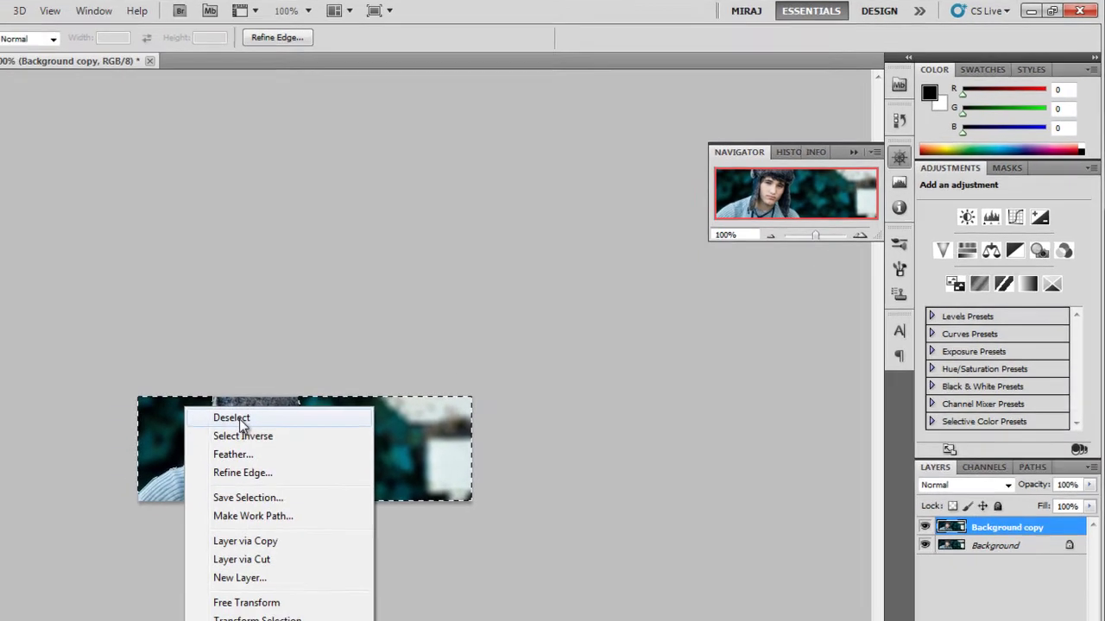
left_click(203, 437)
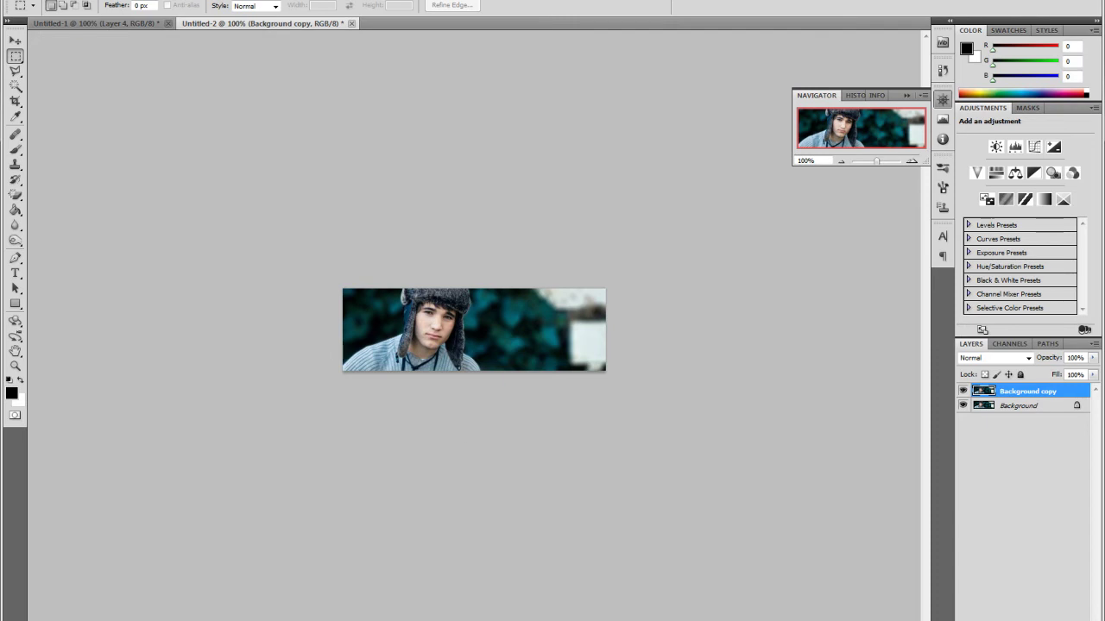
- Add Layer 1, paint white light along the top edge with a 197 px soft brush, then add Layer 2
key("ctrl+shift+alt+n")
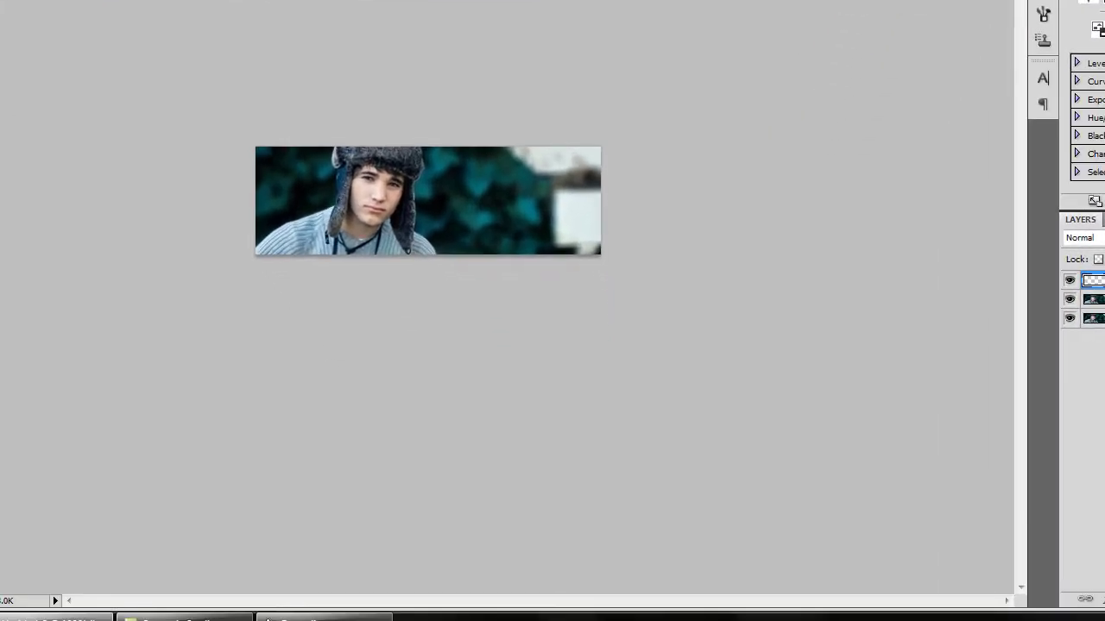
right_click(442, 205)
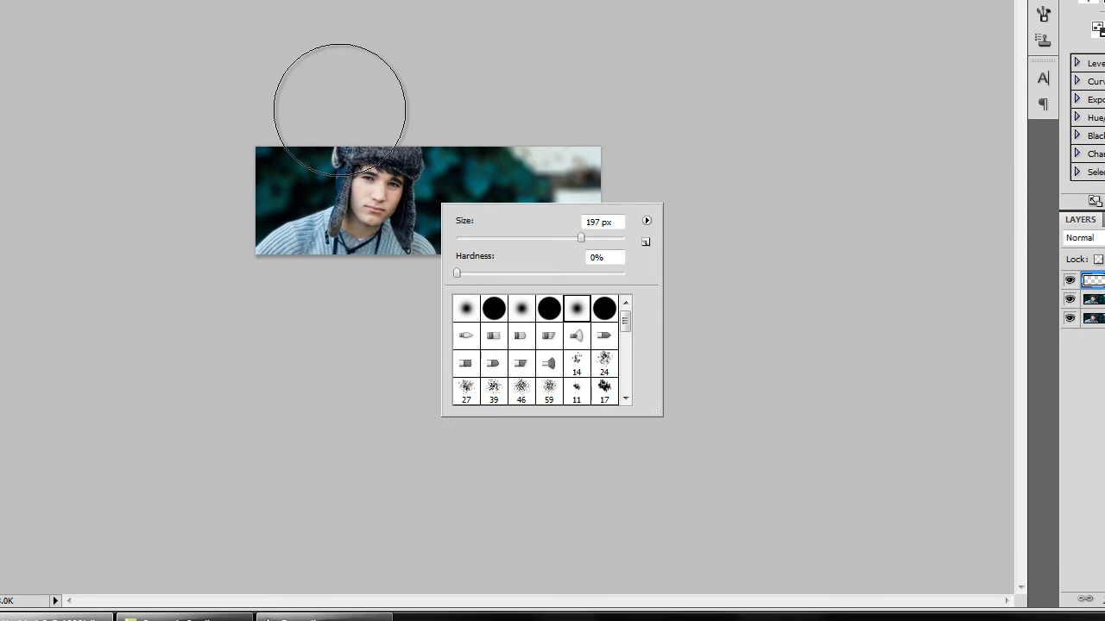
key("Escape")
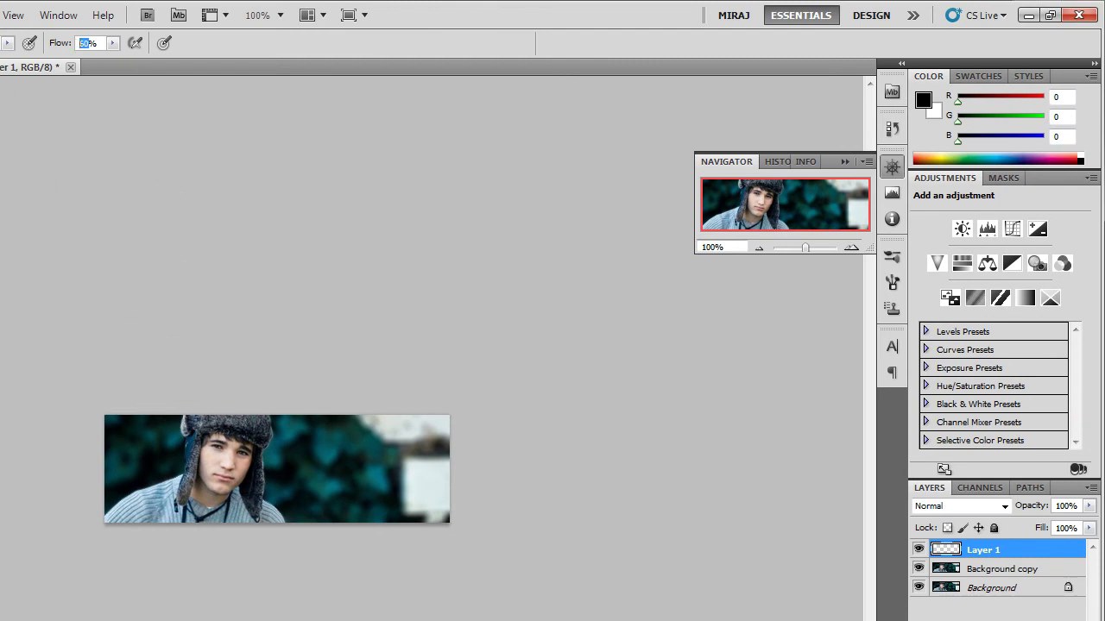
key("x")
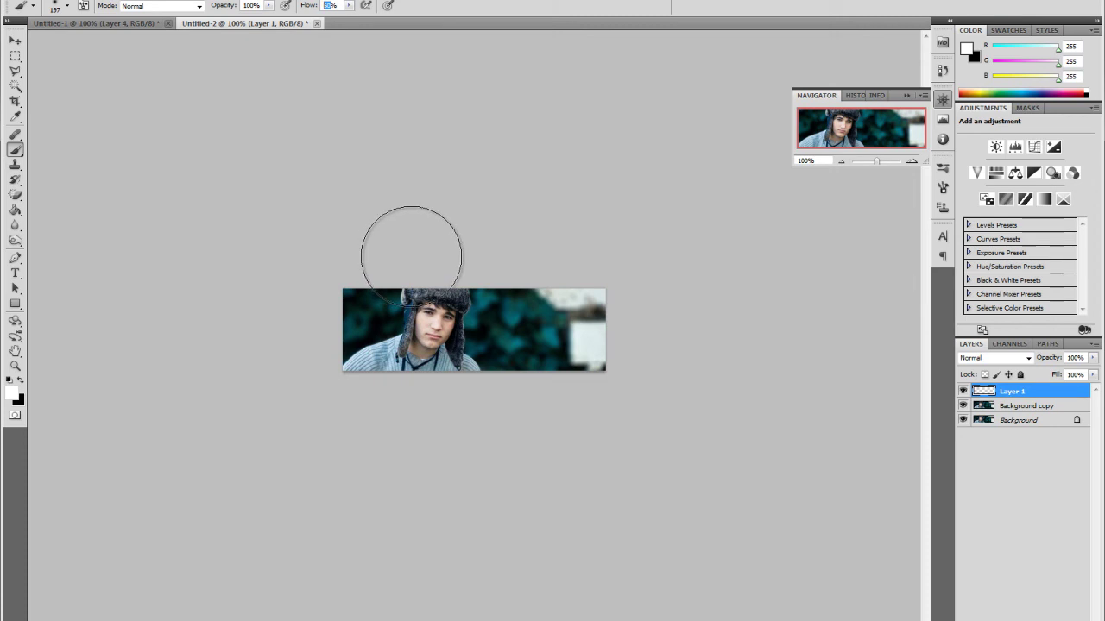
left_click(411, 256)
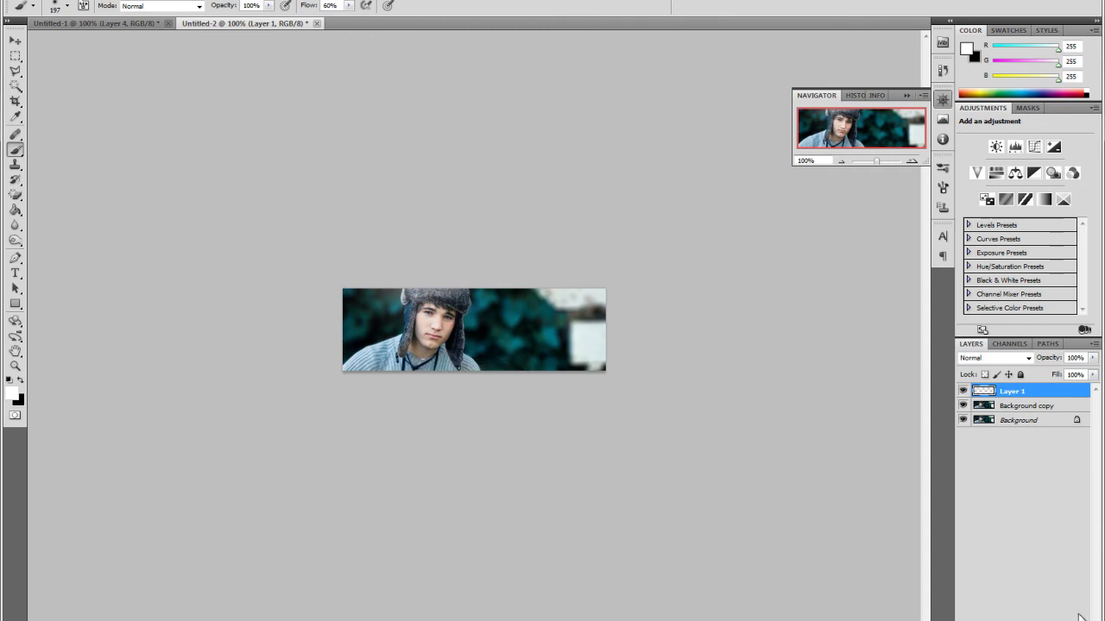
key("ctrl+shift+alt+n")
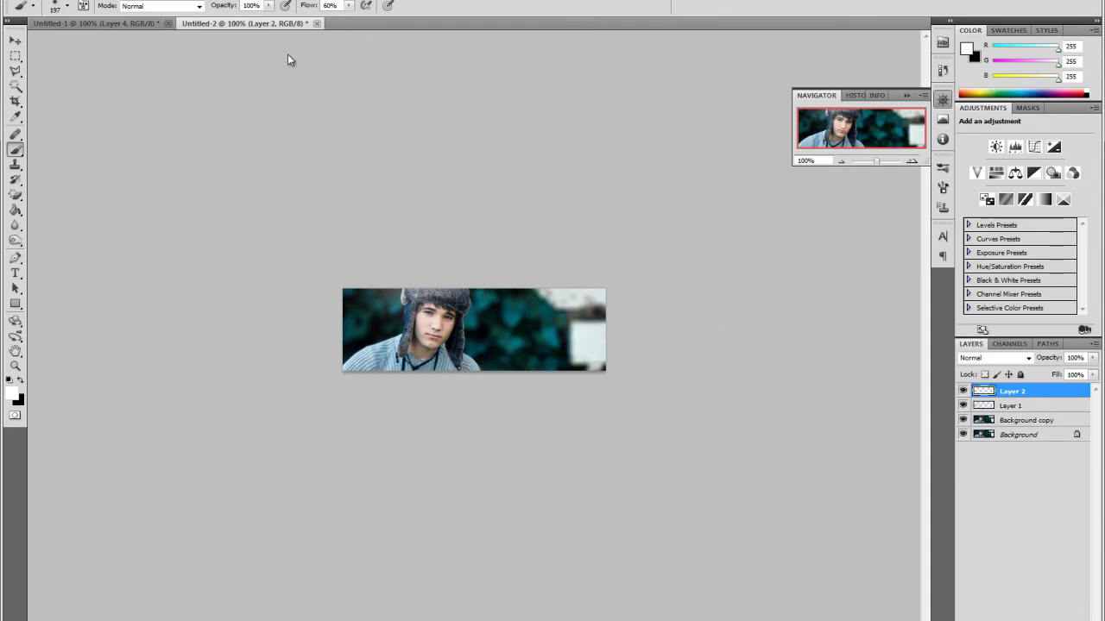
- Apply a merged copy of the image to Layer 2 in Multiply mode
key("alt+i")
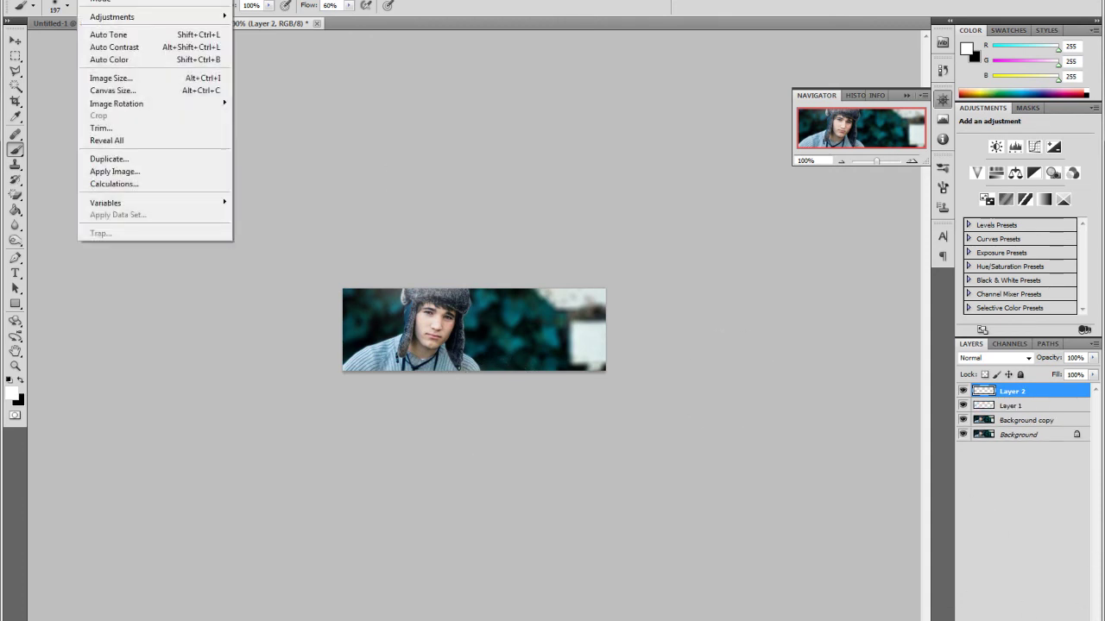
left_click(153, 170)
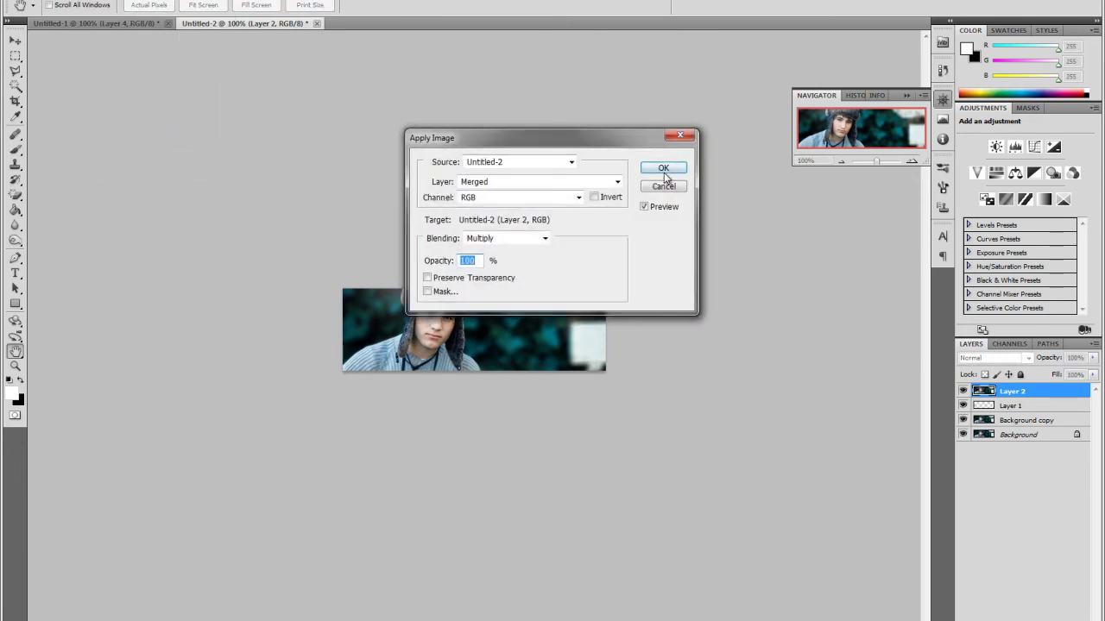
left_click(664, 169)
- Add a Lighting Effects spotlight on the boy with intensity 46, focus 46, ambience 15
key("alt+t")
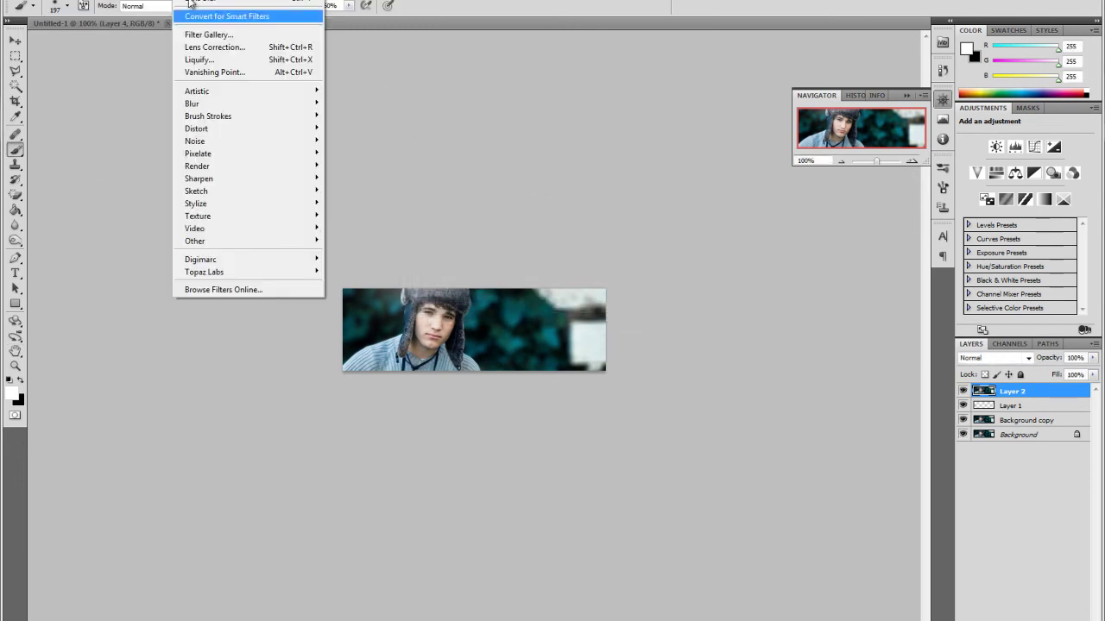
mouse_move(285, 166)
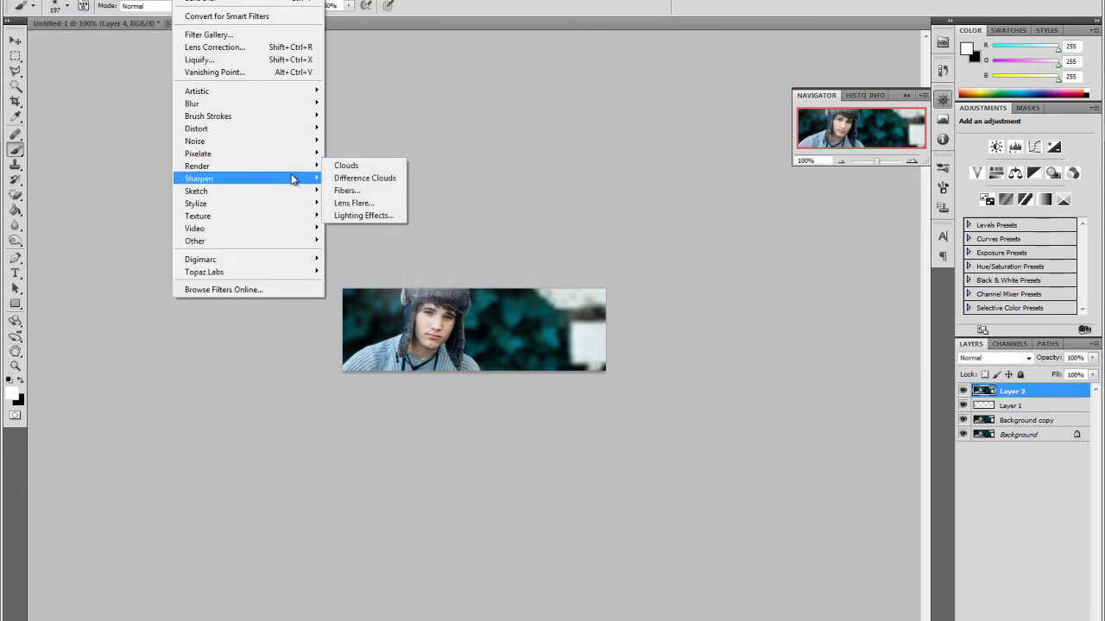
left_click(358, 217)
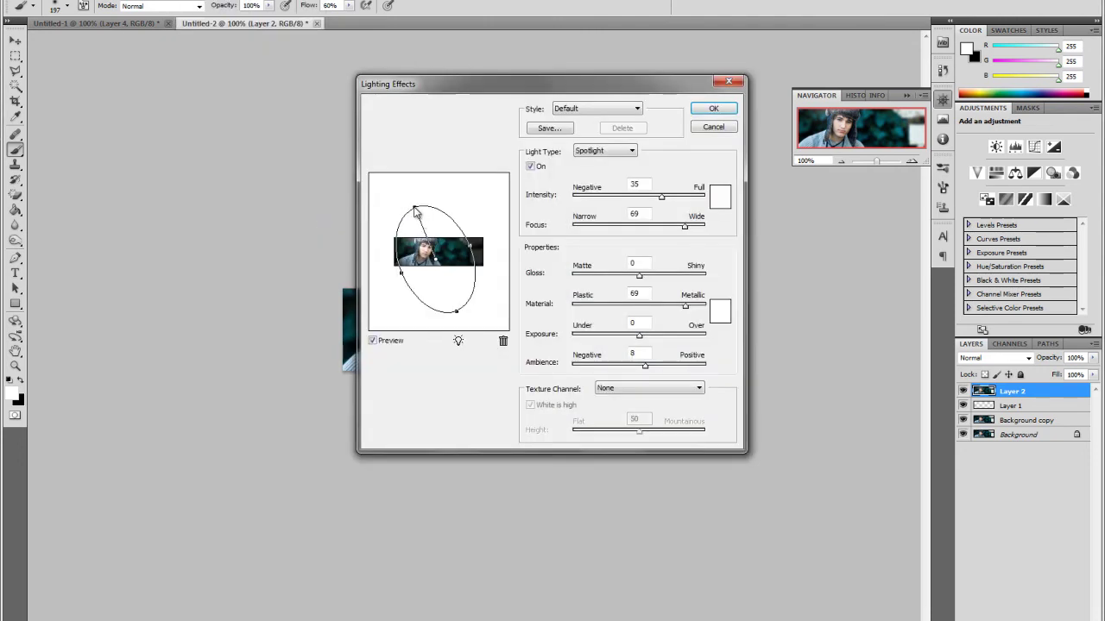
mouse_move(414, 210)
left_mouse_down()
mouse_move(398, 200)
mouse_move(415, 213)
left_mouse_up()
left_click_drag(439, 264, 442, 272)
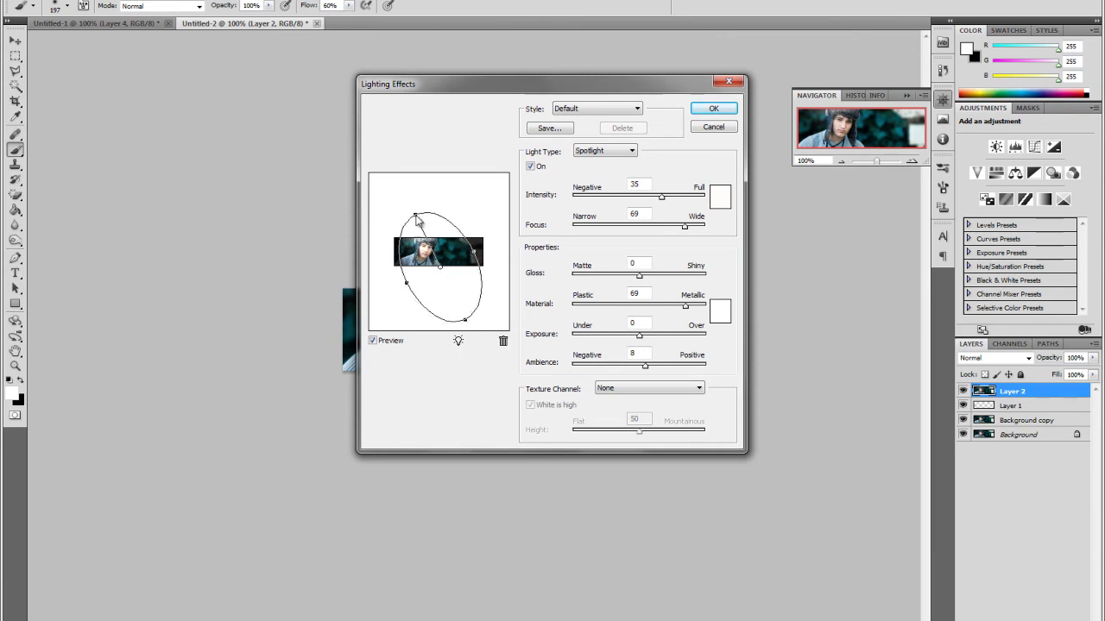
left_click_drag(416, 220, 417, 210)
mouse_move(660, 197)
left_mouse_down()
mouse_move(677, 228)
mouse_move(668, 198)
left_mouse_up()
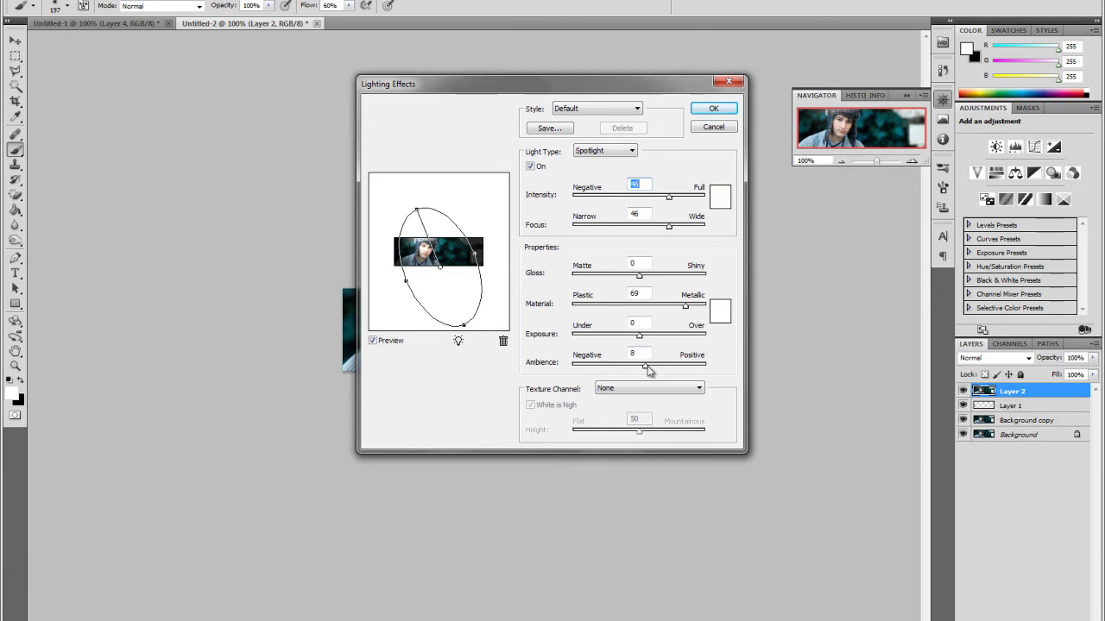
left_click_drag(649, 370, 651, 368)
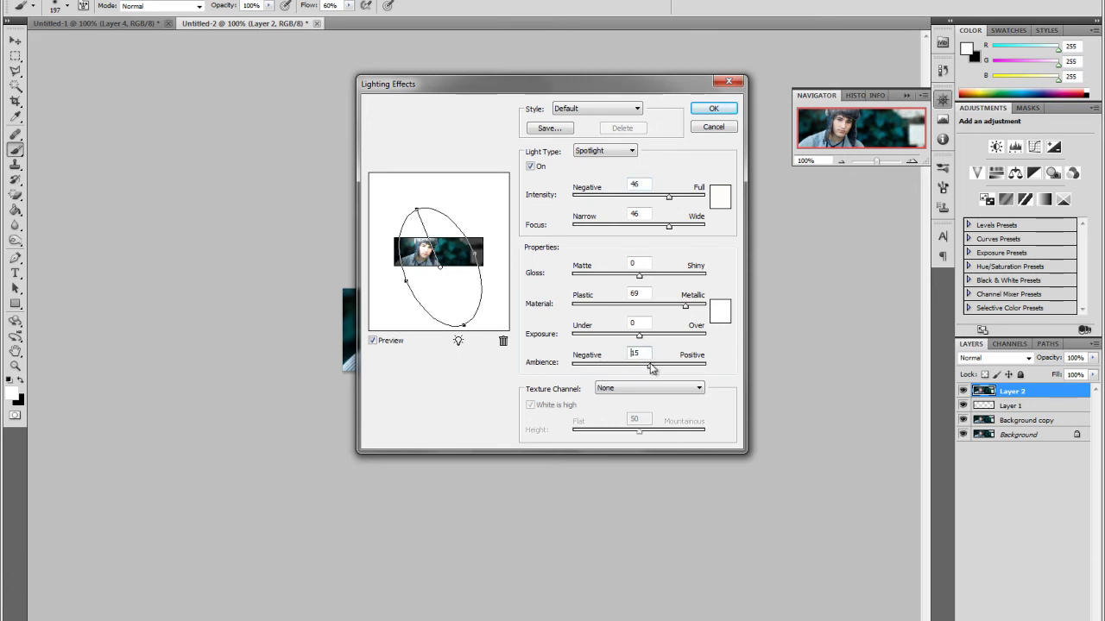
left_click(714, 110)
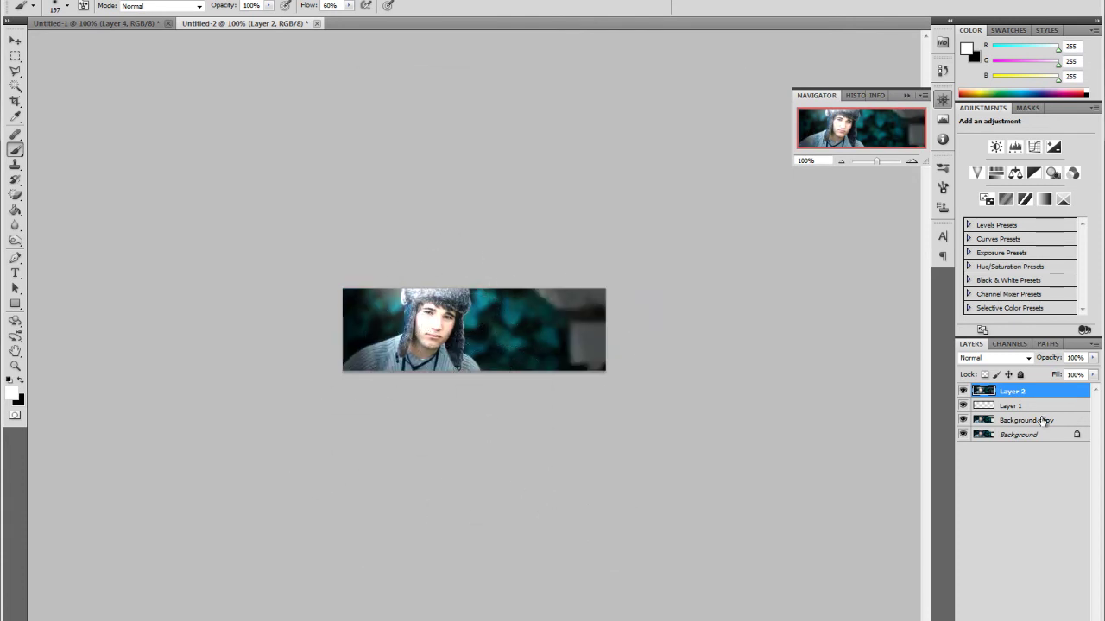
- Try Layer 2 at 35% opacity, then with Lighten blending at 78% opacity
left_click(1092, 358)
left_click(1028, 357)
left_click(1028, 358)
left_click(1093, 358)
mouse_move(1093, 372)
left_mouse_down()
mouse_move(1051, 381)
mouse_move(1089, 383)
left_mouse_up()
left_click(1000, 357)
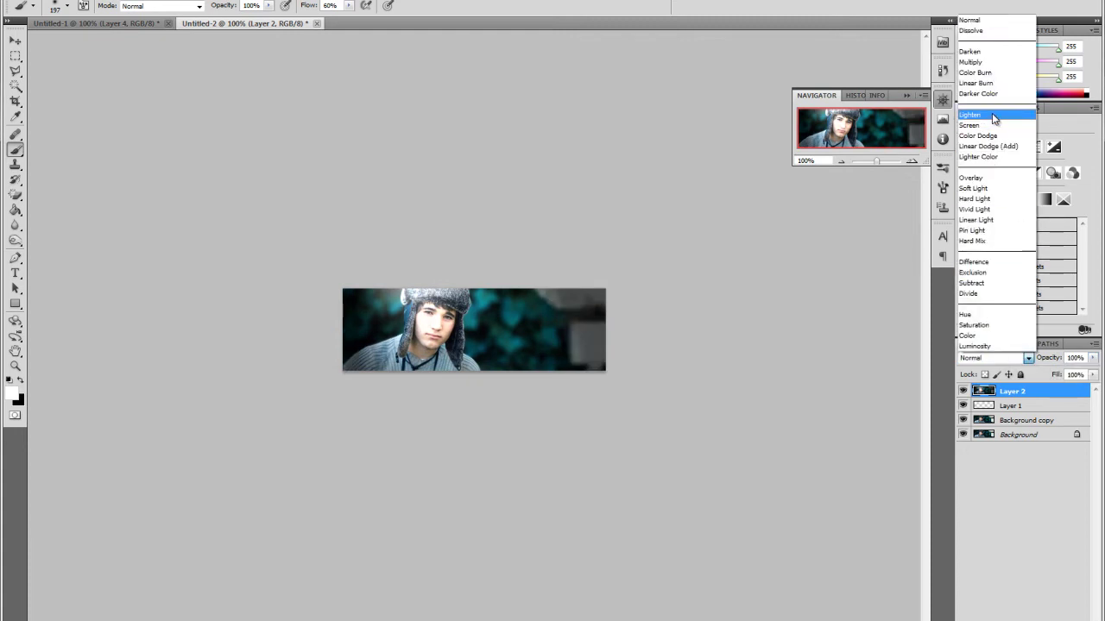
left_click(993, 118)
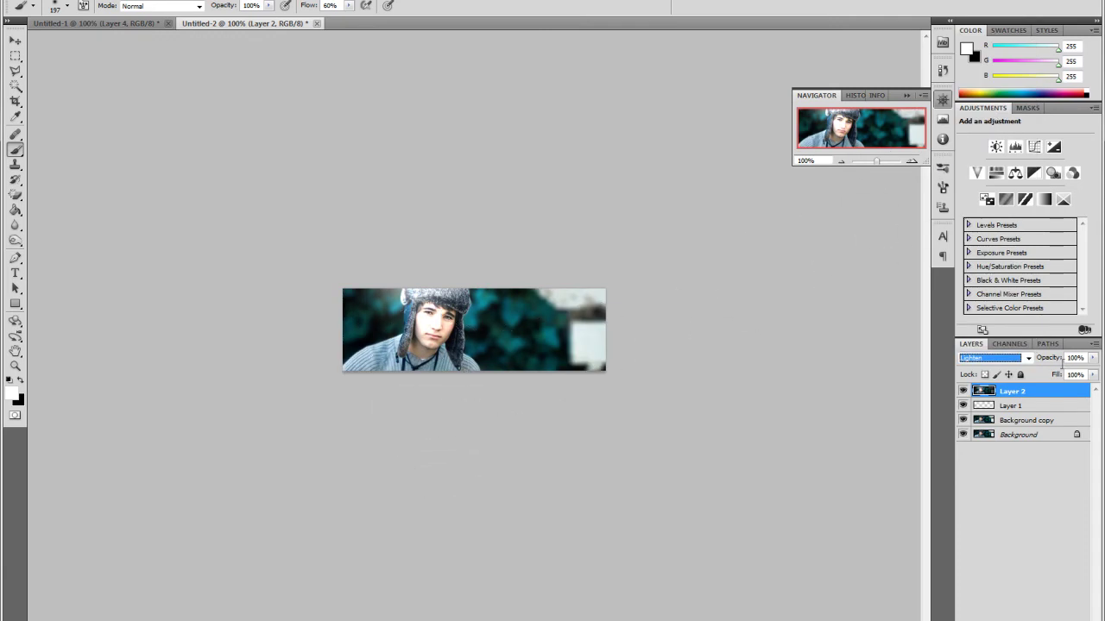
left_click_drag(1093, 357, 1043, 361)
- Test Darker Color, then return Layer 2 to Normal blending at about 66% opacity
left_click(995, 358)
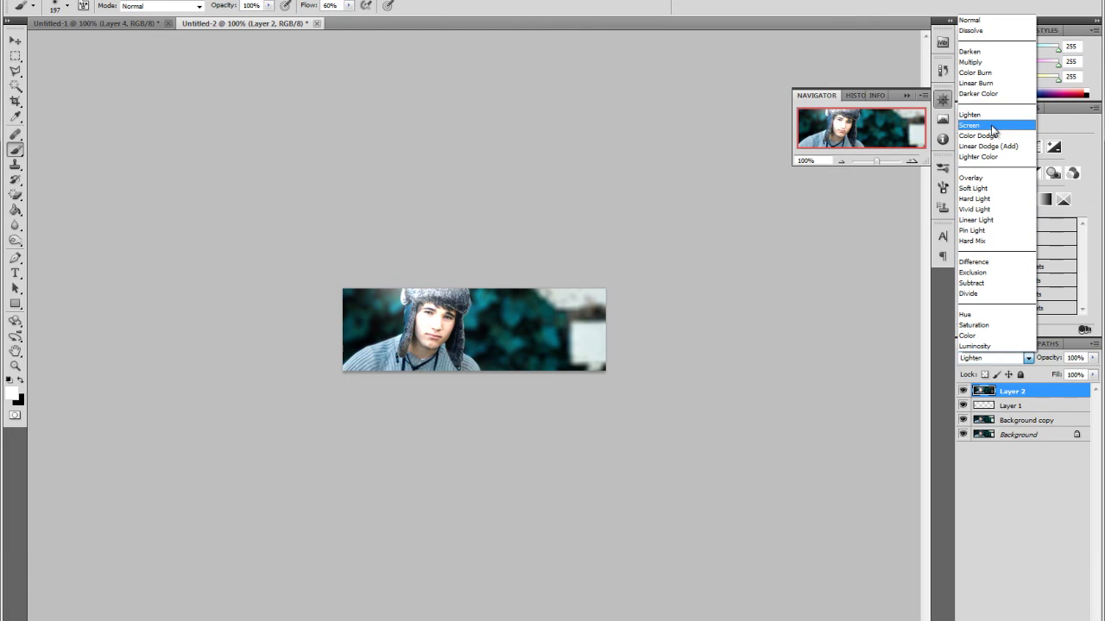
left_click(995, 95)
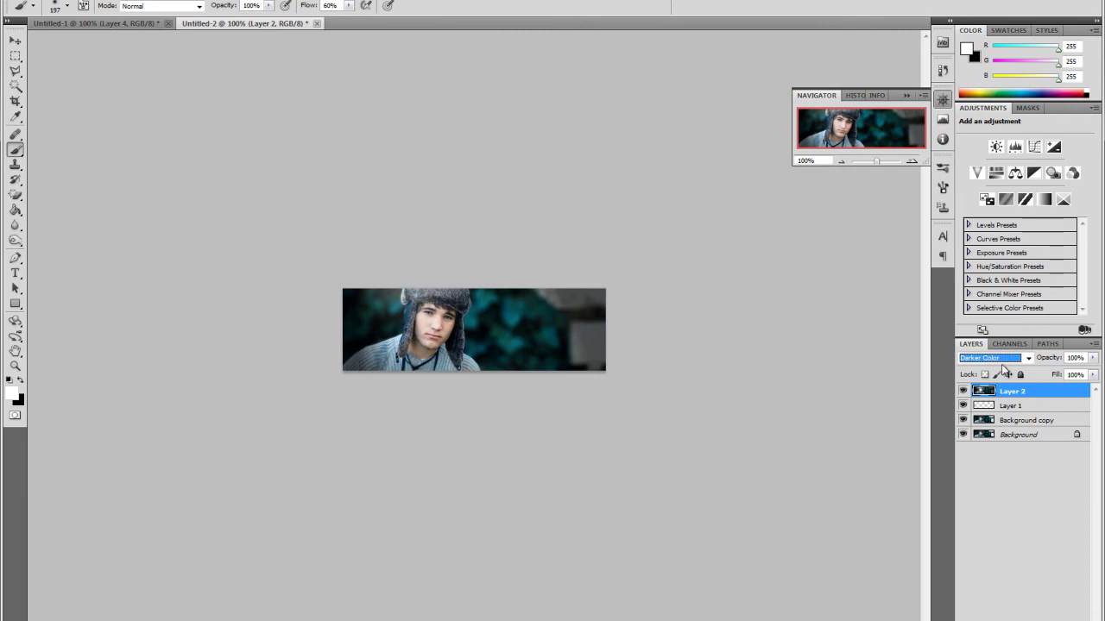
left_click(1001, 359)
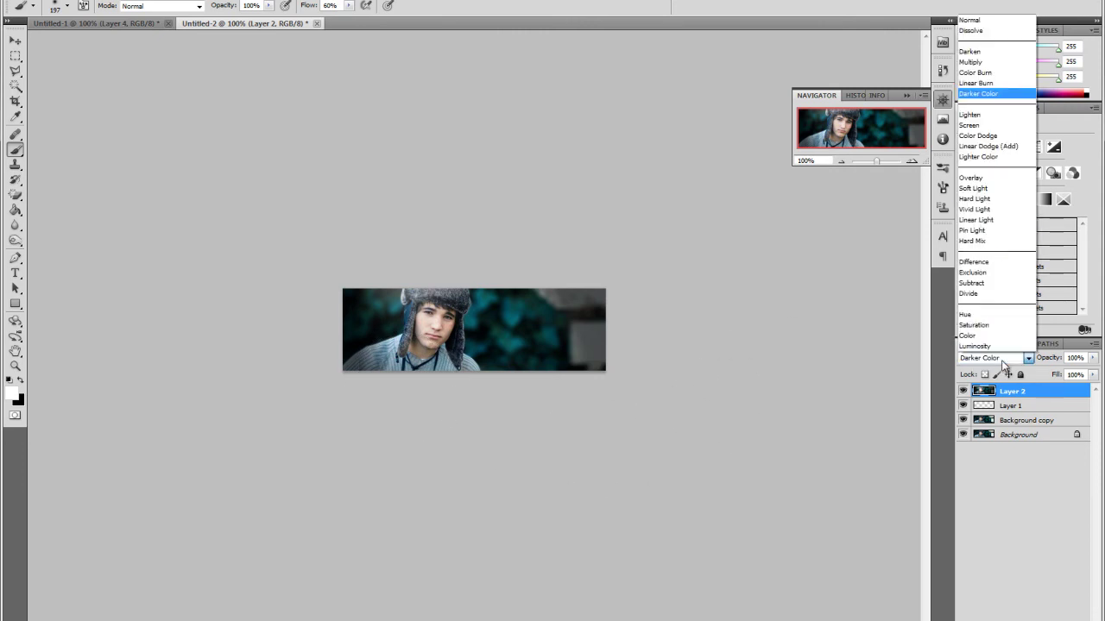
left_click(1002, 19)
left_click(1093, 357)
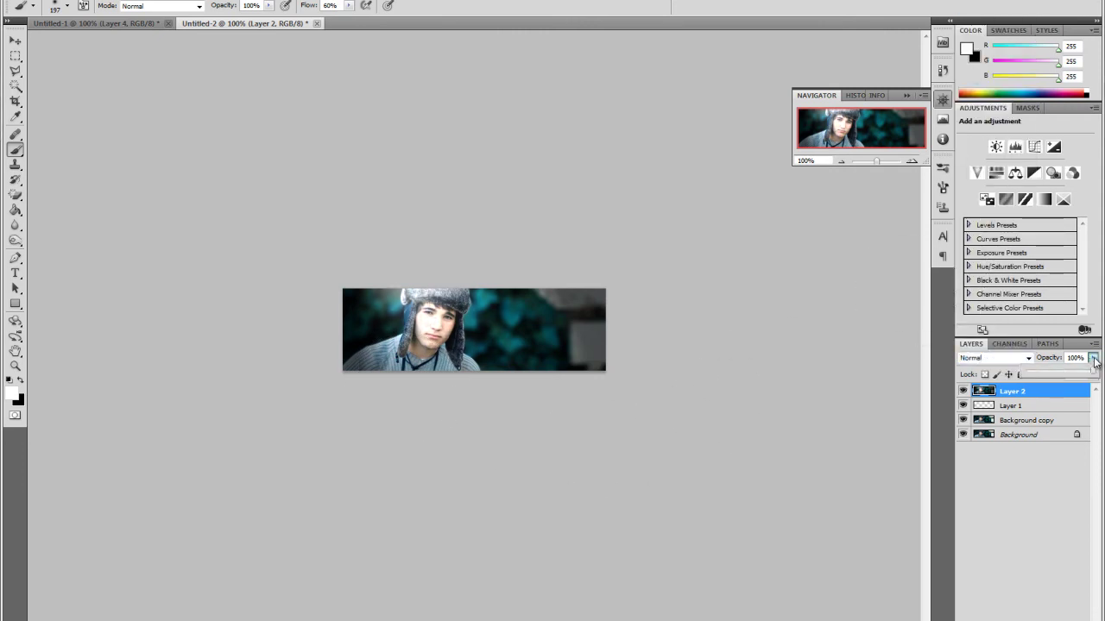
left_click_drag(1094, 374, 1069, 377)
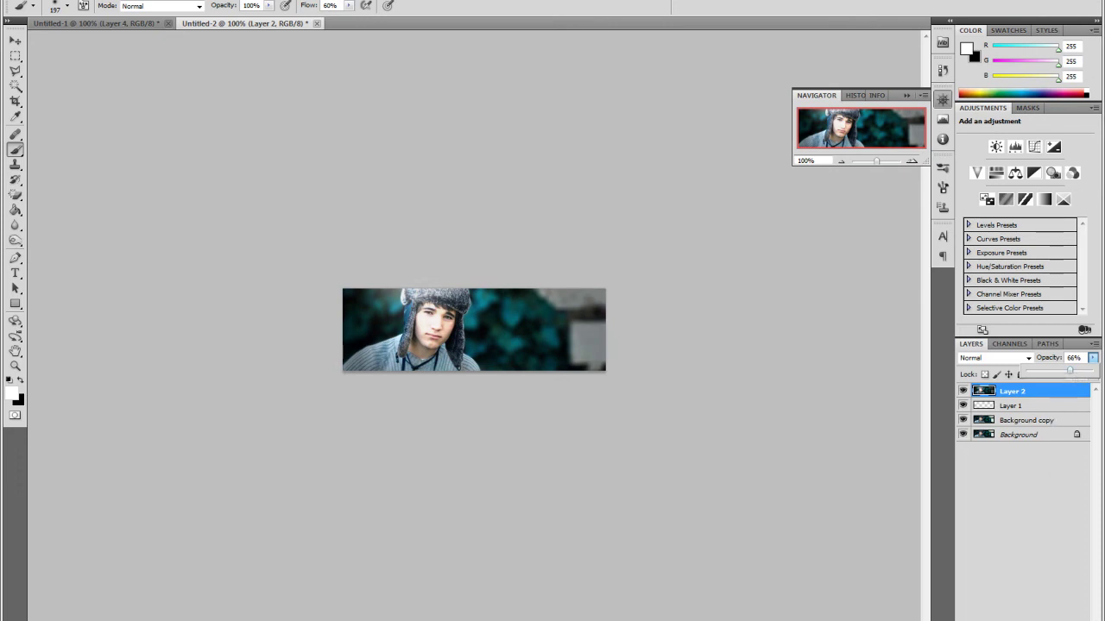
left_click(1052, 521)
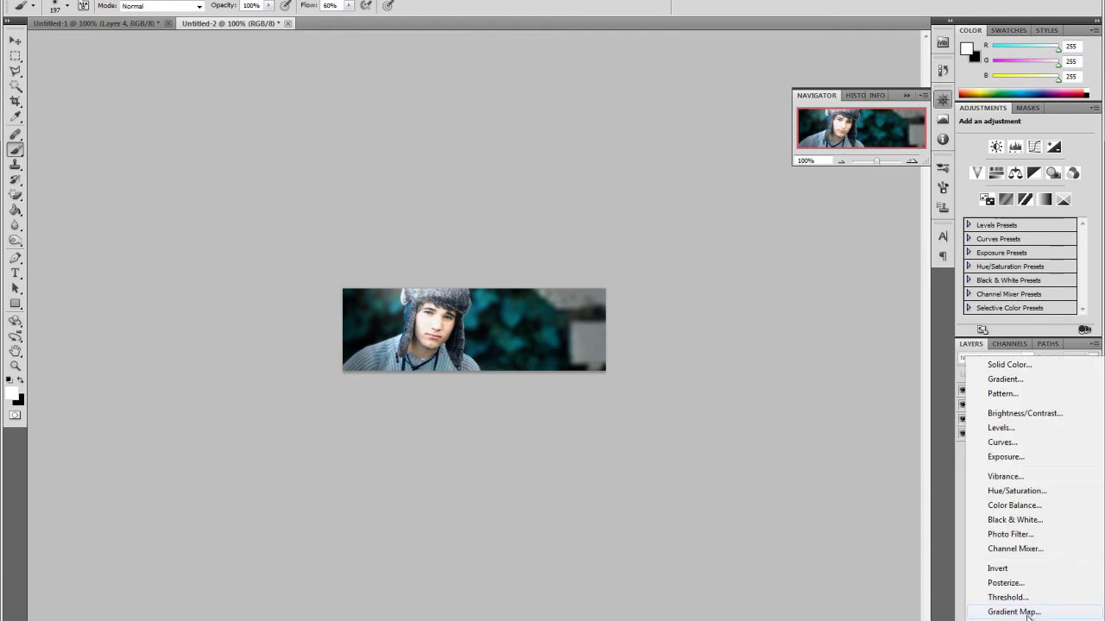
- Add a Gradient Map adjustment layer using the Black, White preset gradient
left_click(1027, 613)
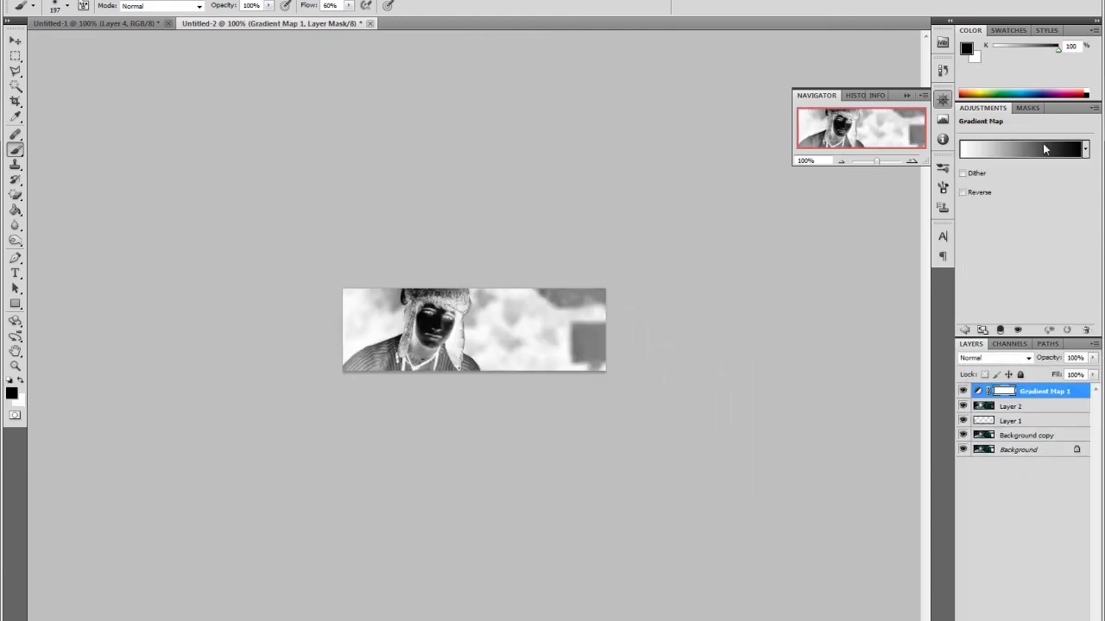
left_click(1039, 156)
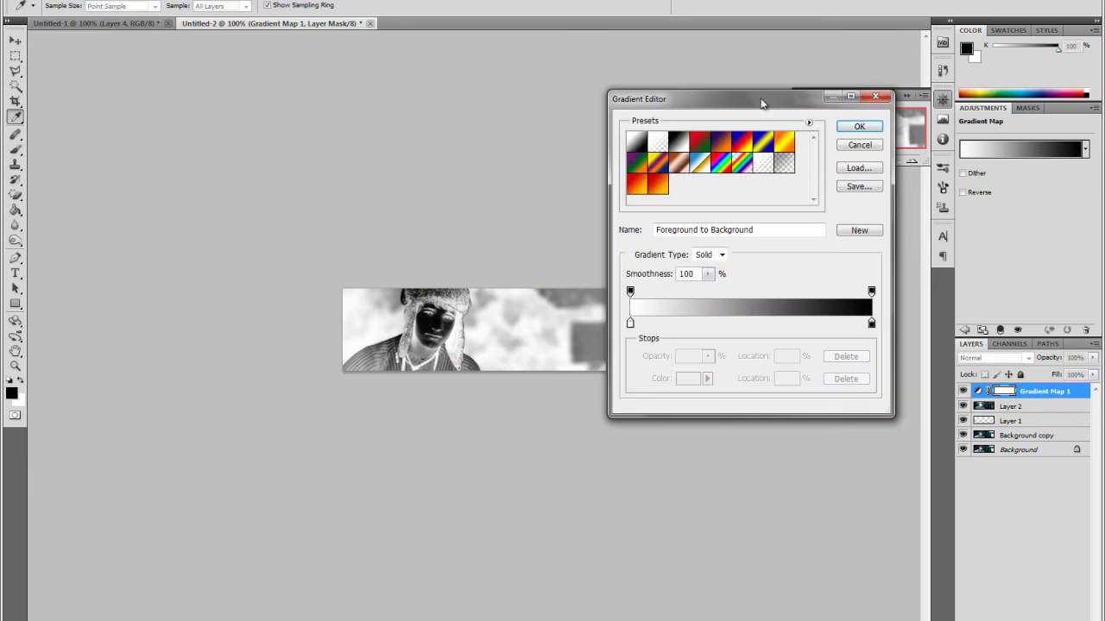
left_click_drag(760, 103, 824, 102)
left_click(740, 147)
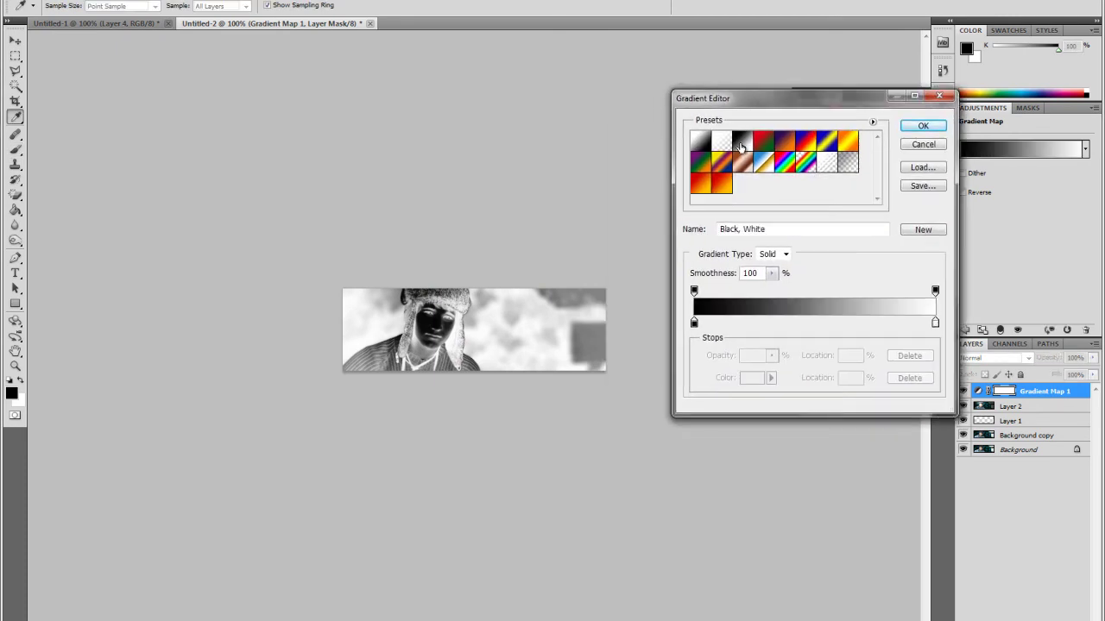
left_click(919, 127)
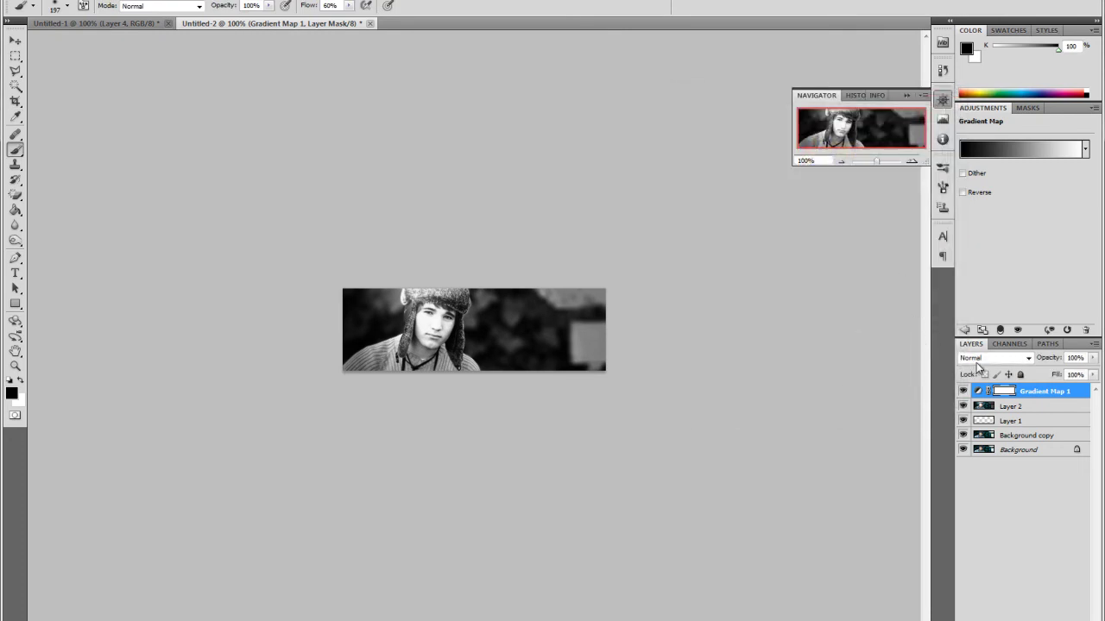
- Set Gradient Map 1 to Saturation blend mode at 25% opacity
left_click(977, 359)
left_click(980, 328)
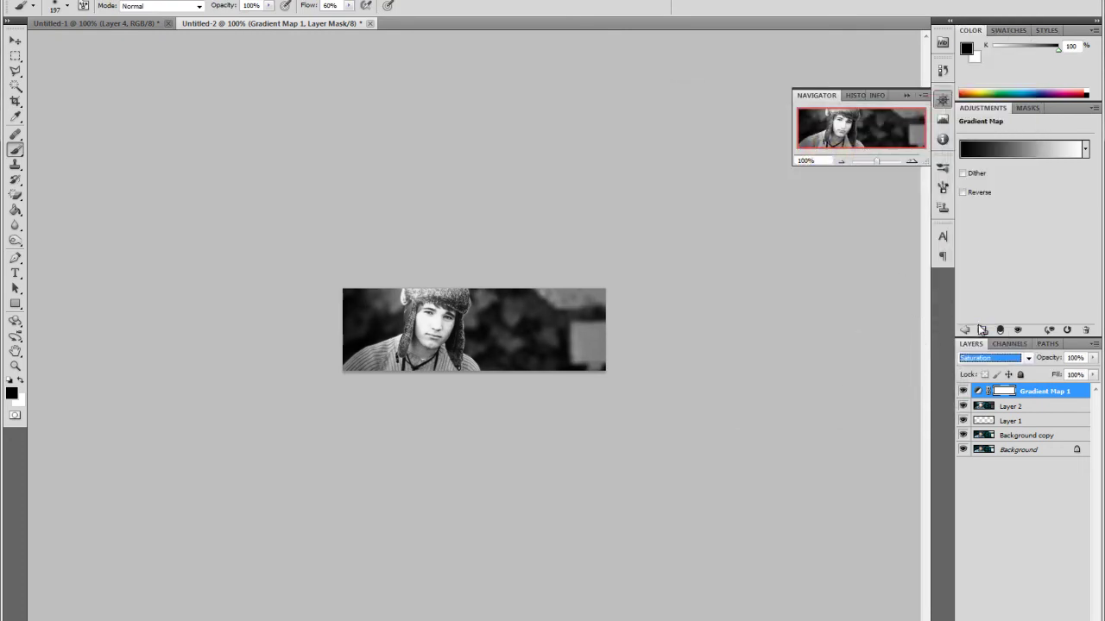
left_click(1089, 357)
type("25")
left_click(1058, 405)
left_click(1060, 392)
- Add a second Gradient Map layer with the Violet, Orange preset gradient
left_click(1032, 615)
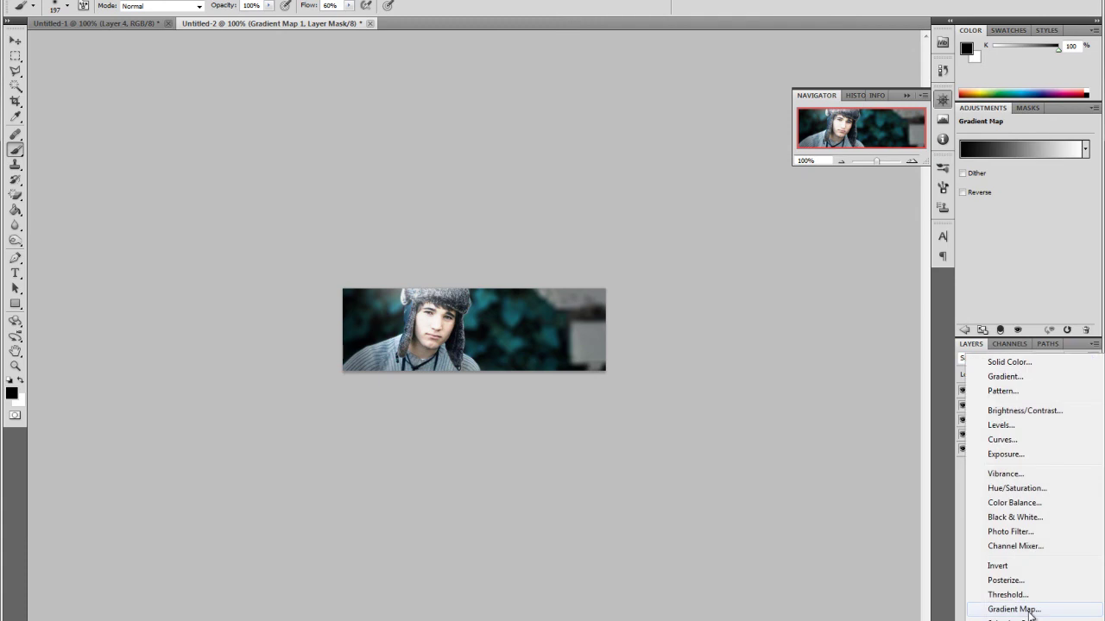
left_click(1001, 538)
left_click(1022, 149)
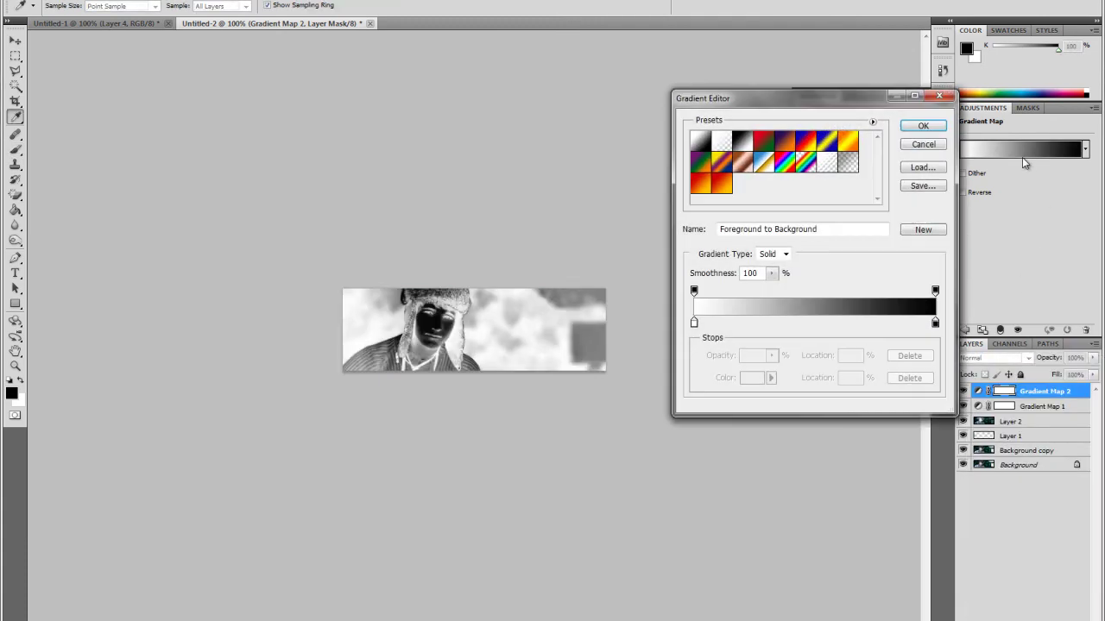
left_click(787, 147)
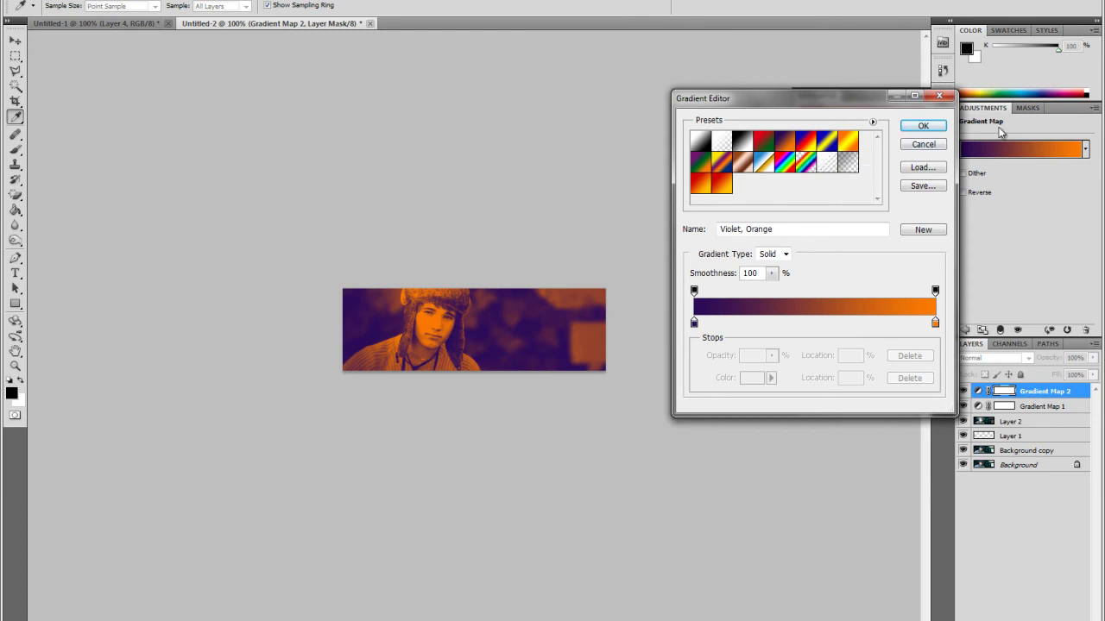
left_click(923, 126)
key("b")
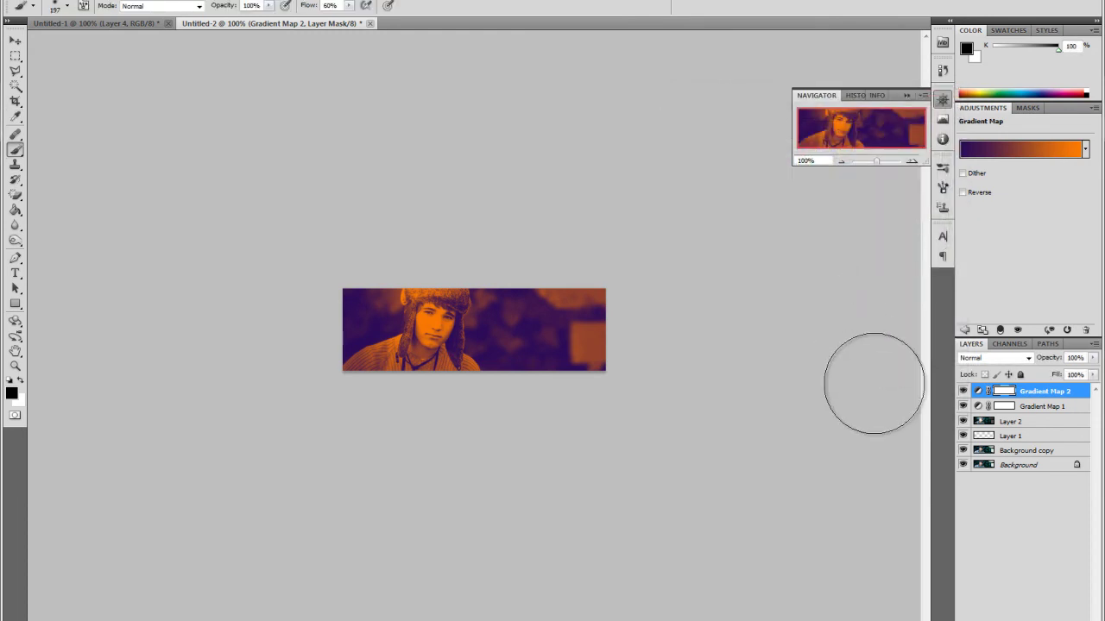
- After trying Soft Light and Screen, blend Gradient Map 2 as Color at 25% opacity
left_click(980, 358)
left_click(976, 347)
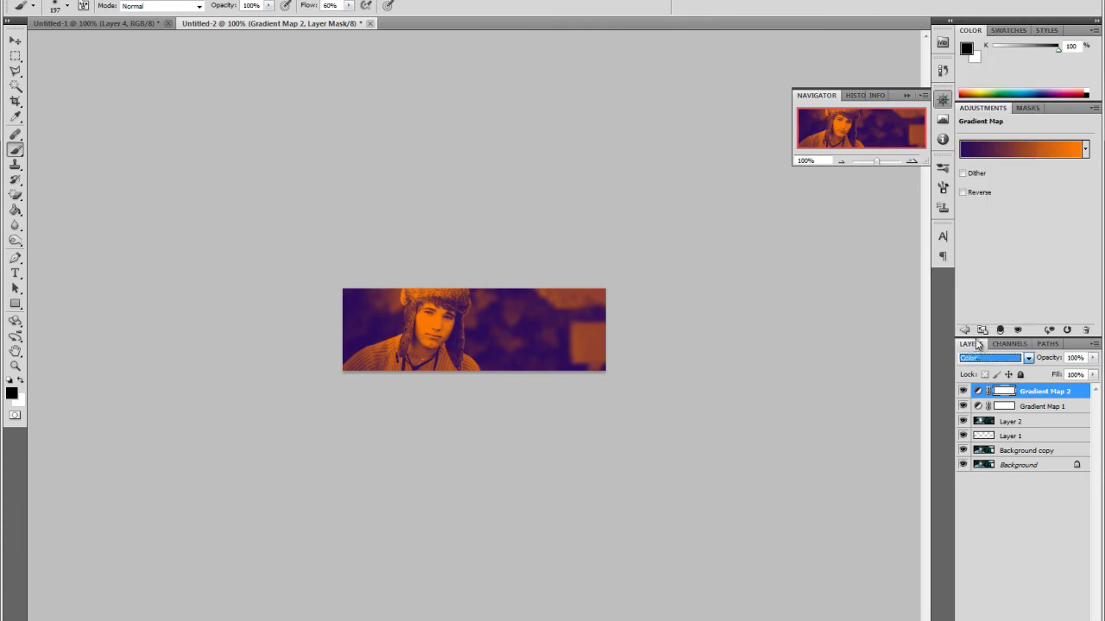
left_click(977, 360)
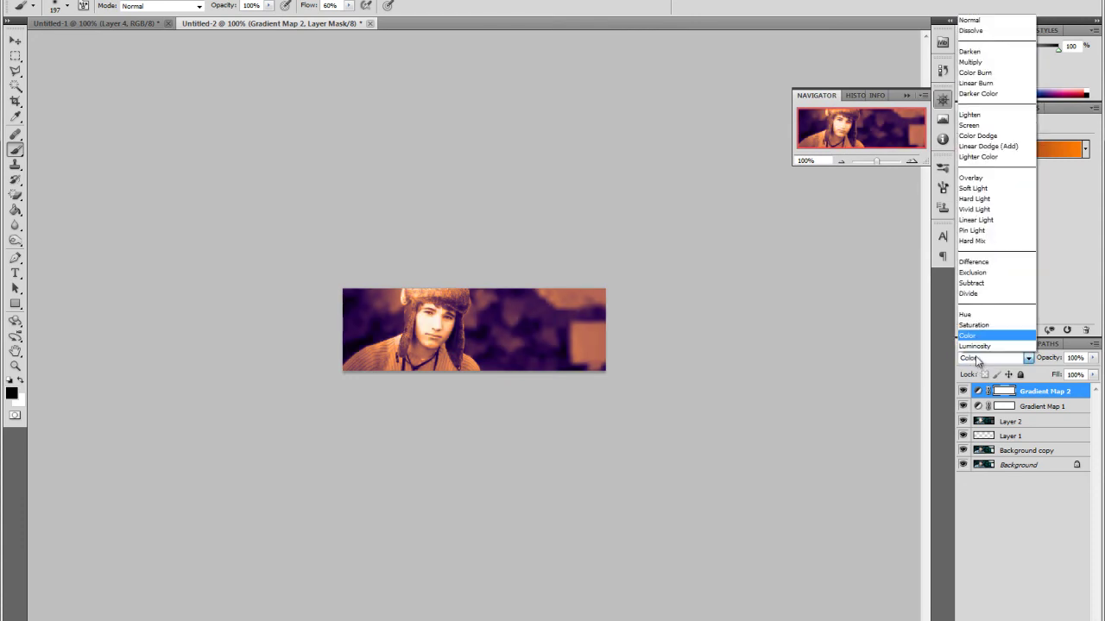
left_click(994, 191)
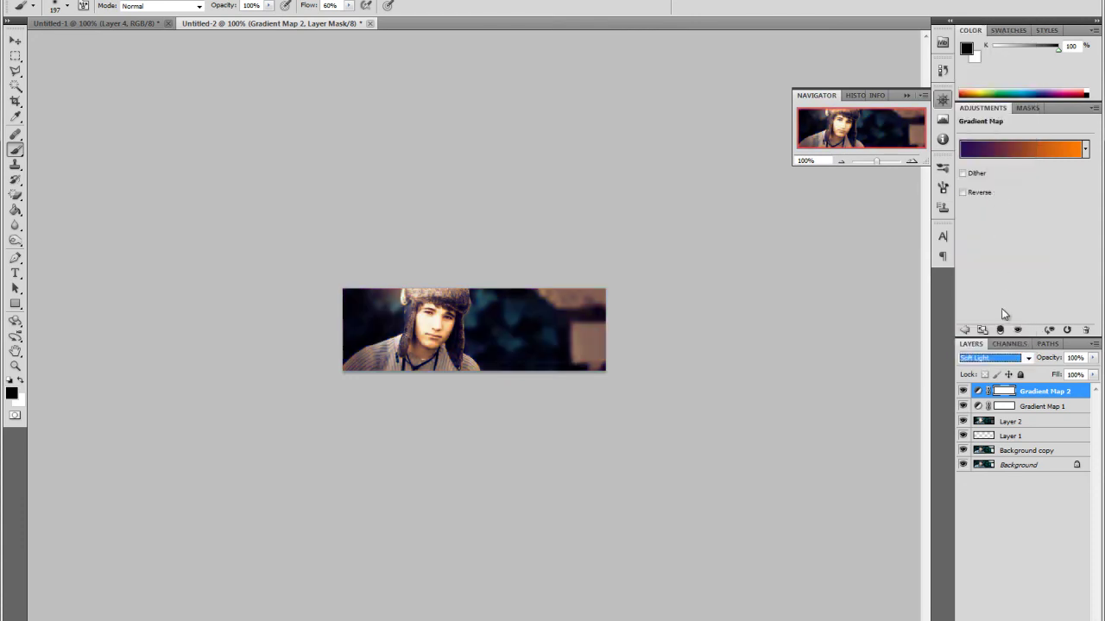
left_click(990, 361)
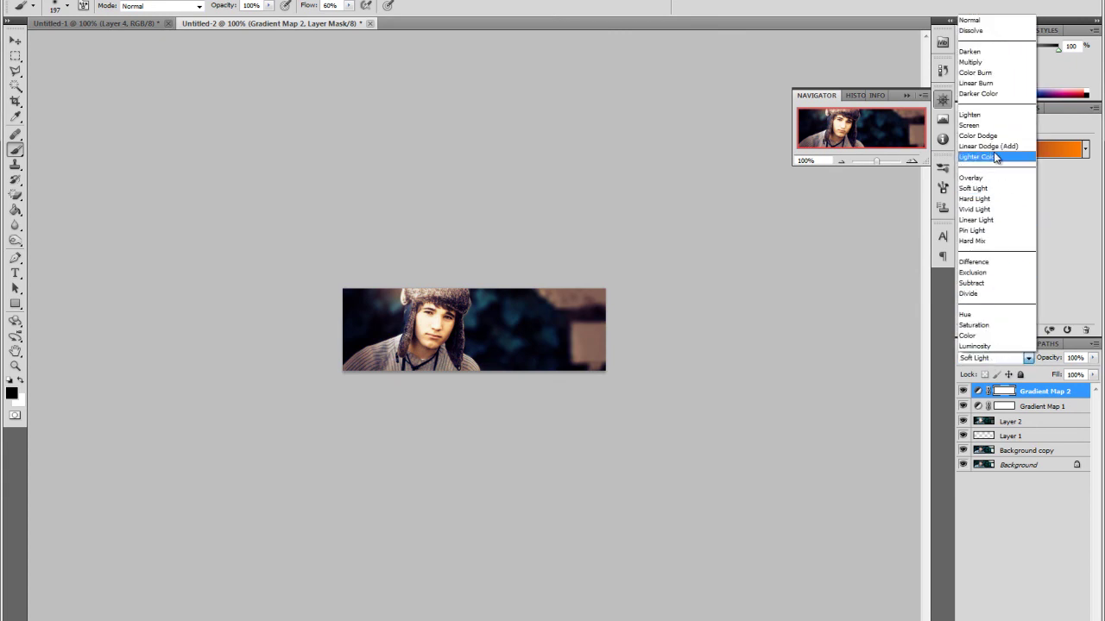
left_click(994, 127)
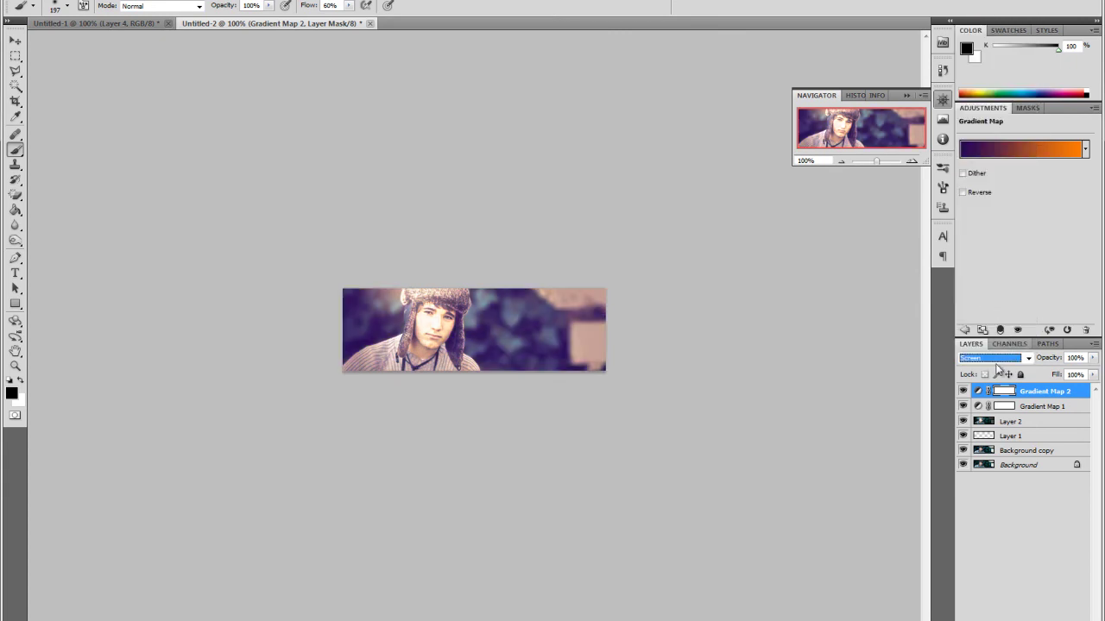
left_click(996, 362)
left_click(992, 341)
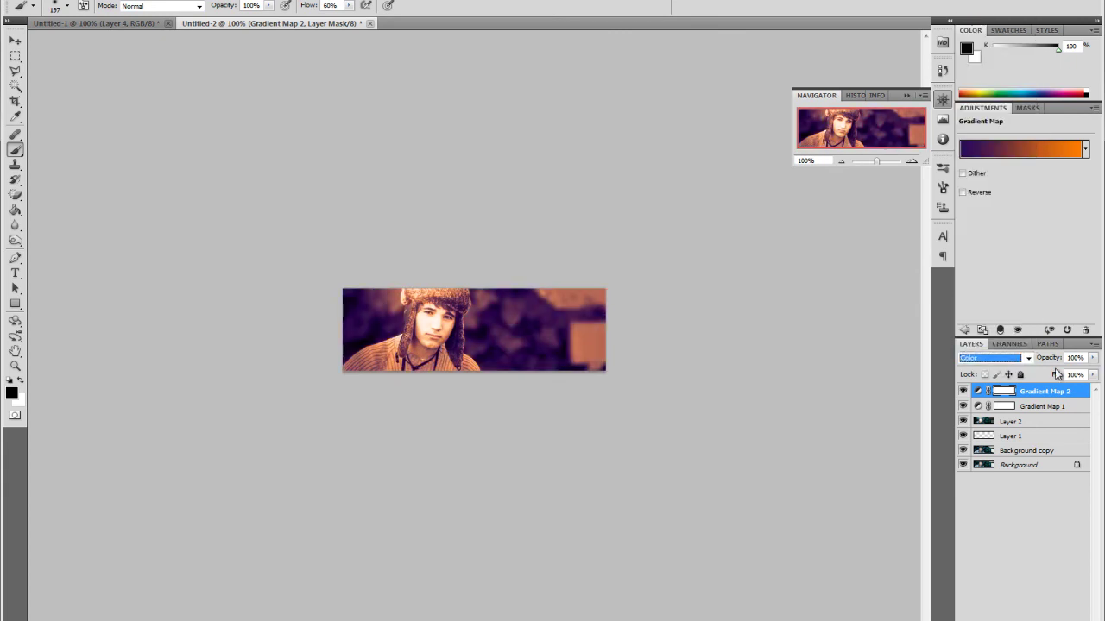
left_click(1092, 359)
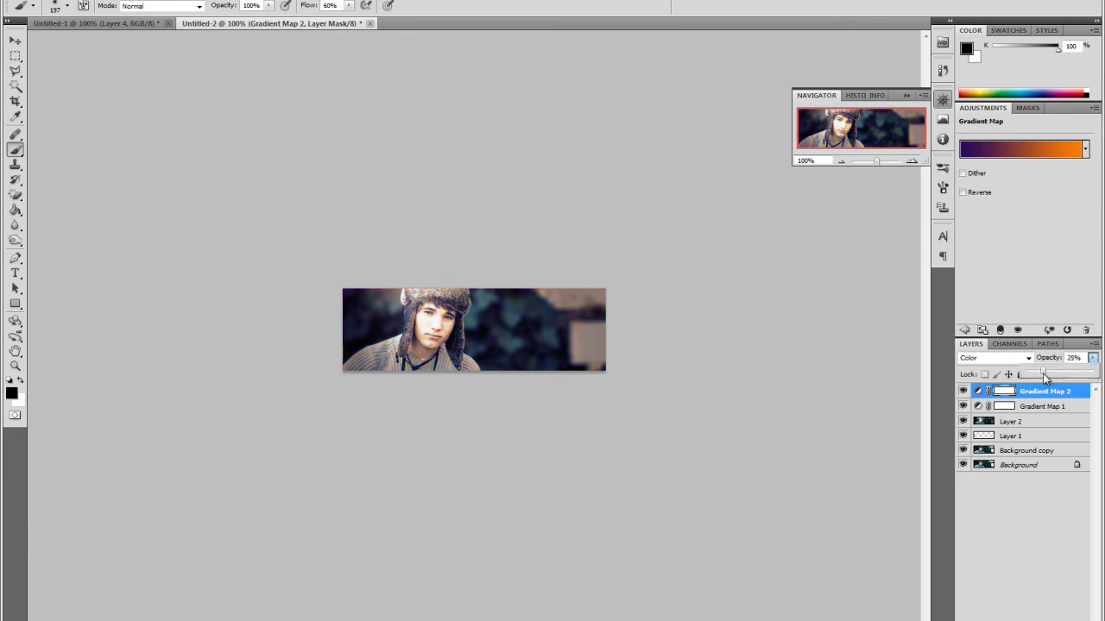
left_click(1025, 391)
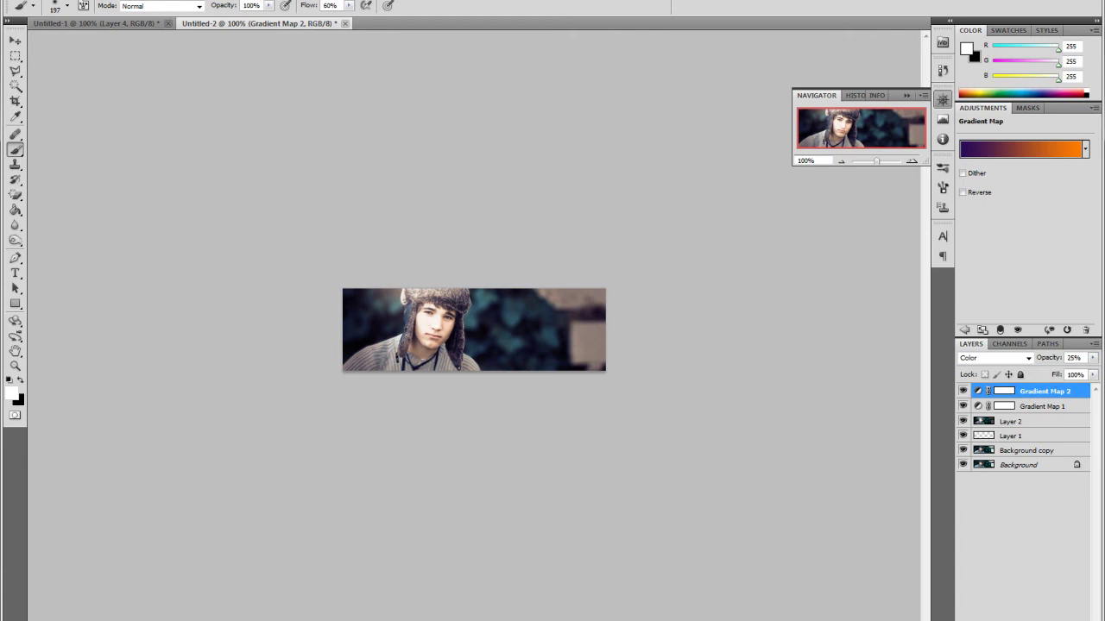
- Add a third Gradient Map with the Blue, Red, Yellow preset, moving stops to 33% and 68%
left_click(1005, 616)
left_click(989, 603)
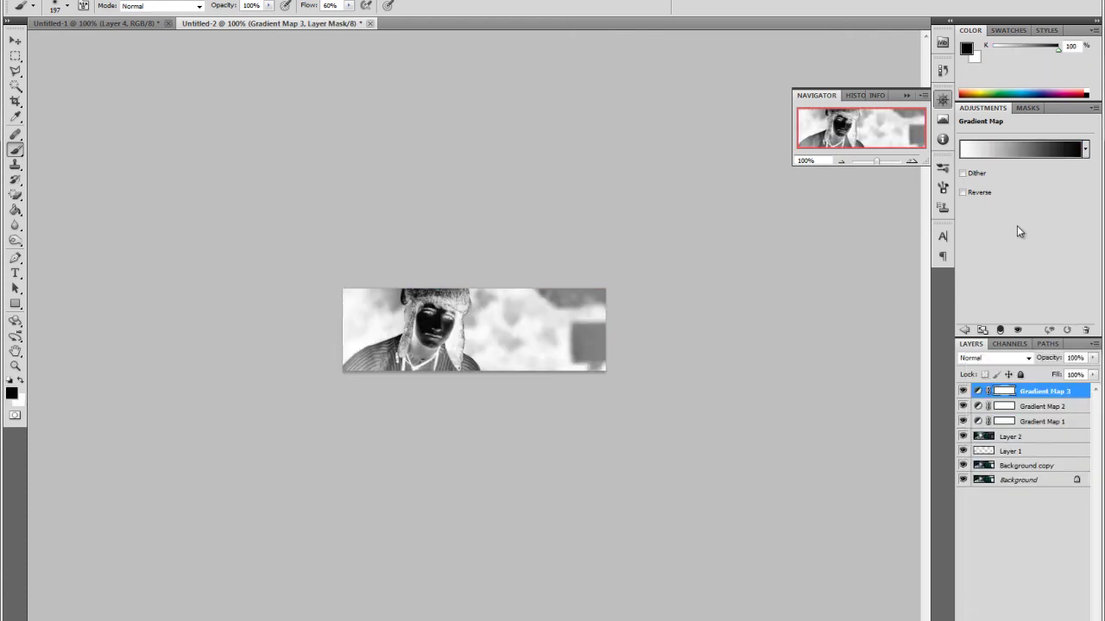
left_click(1025, 151)
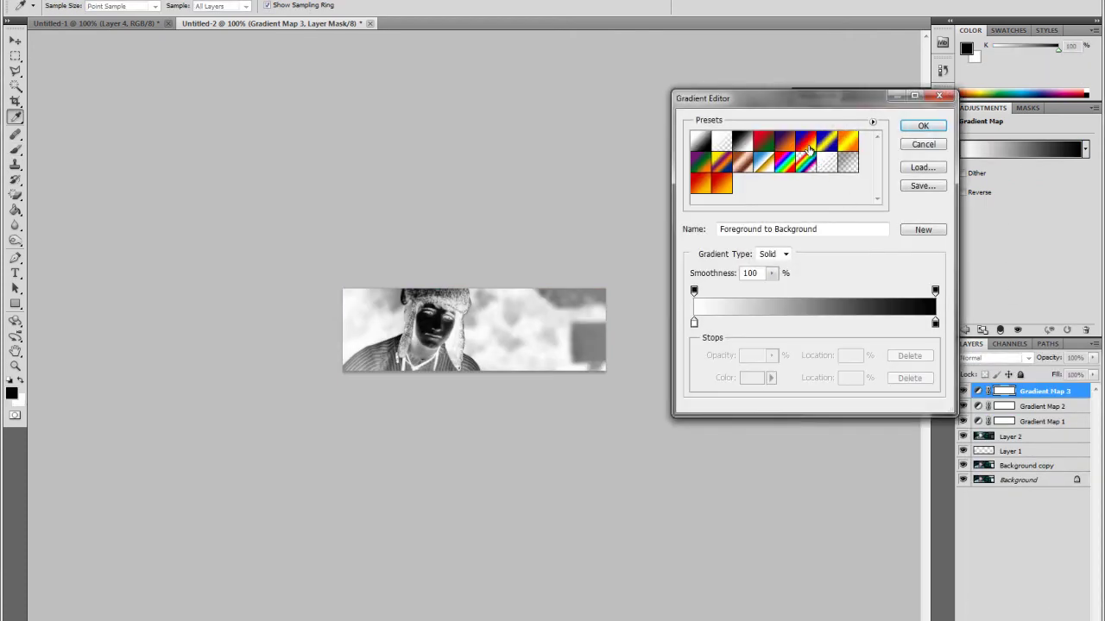
left_click(806, 148)
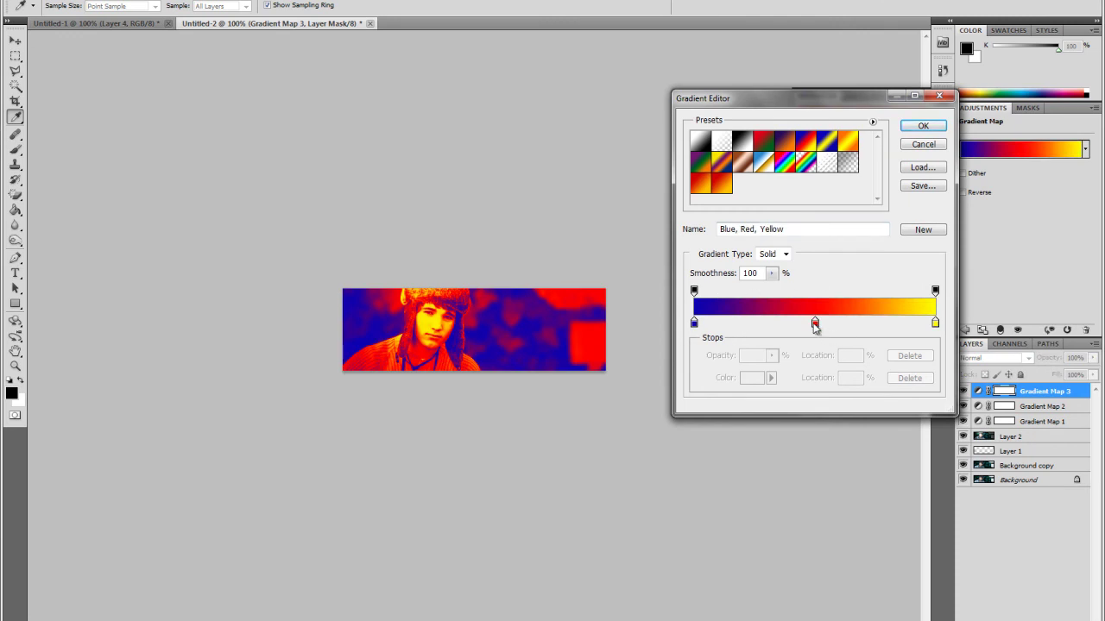
left_click_drag(815, 324, 858, 326)
left_click_drag(694, 323, 778, 323)
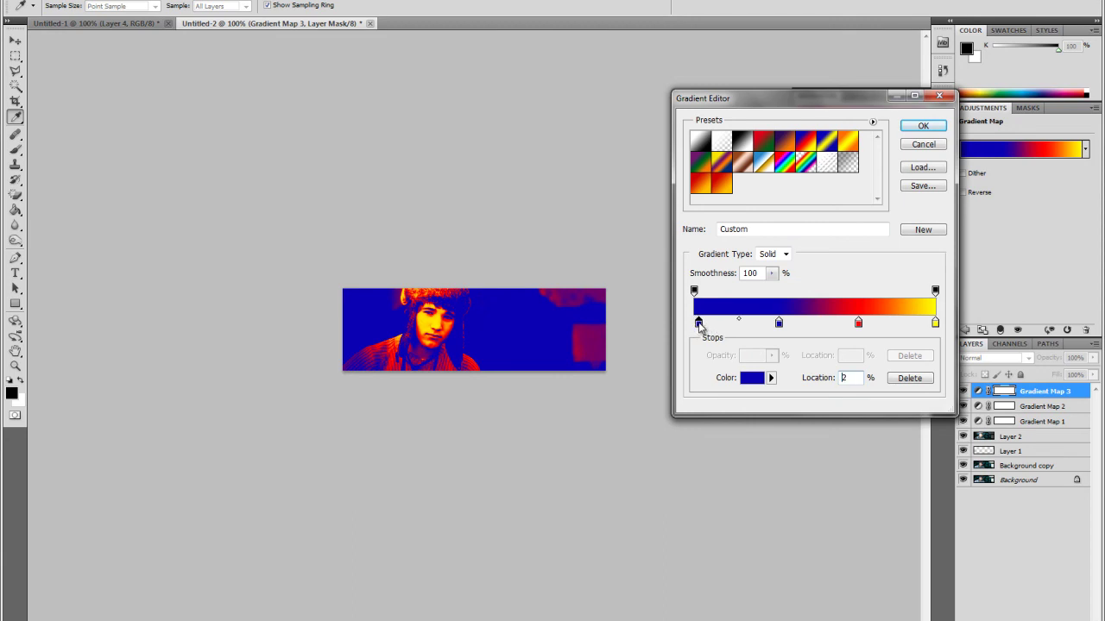
- Change the first gradient stop to a bright orange and apply the edited gradient
double_click(694, 323)
left_click(835, 412)
left_click(806, 291)
left_click_drag(806, 291, 823, 256)
left_click_drag(835, 411, 837, 412)
left_click(955, 255)
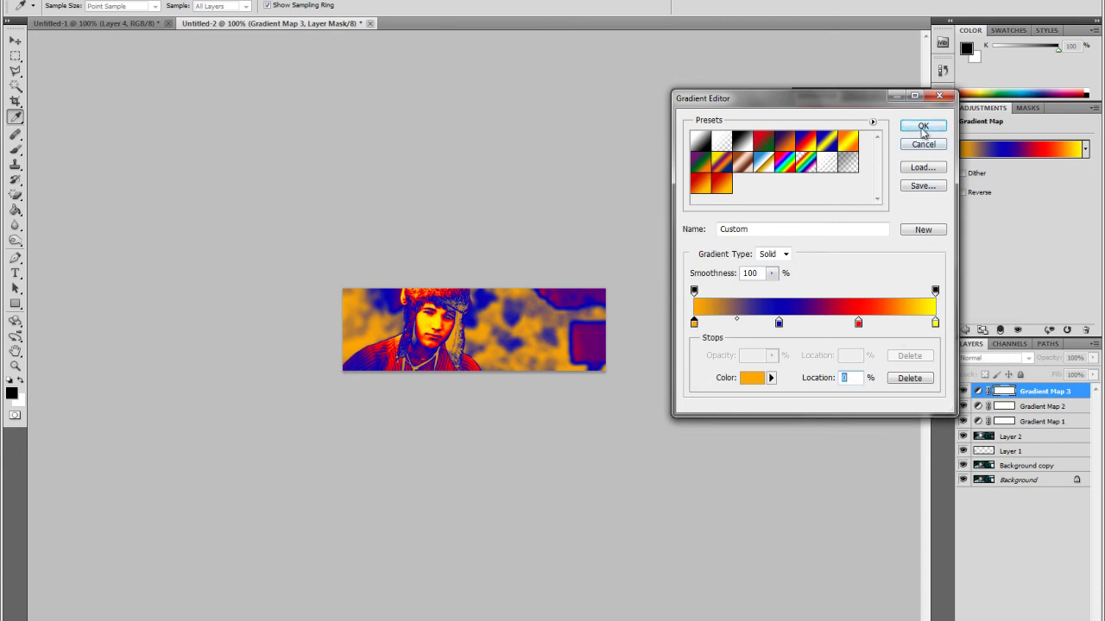
left_click(922, 126)
- Blend Gradient Map 3 in Lighten mode and lower its opacity to about 24%
key("b")
left_click(992, 358)
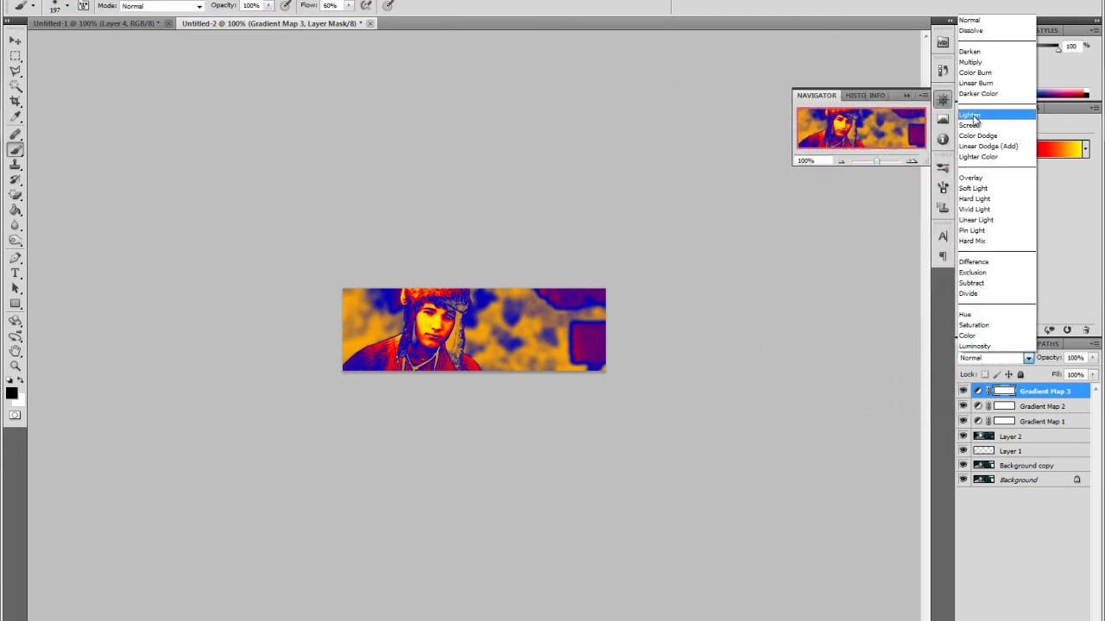
left_click(969, 115)
left_click(1089, 241)
left_click_drag(1089, 258, 1014, 258)
- Add a fourth Gradient Map and set its left stop to bright green
left_click(1004, 601)
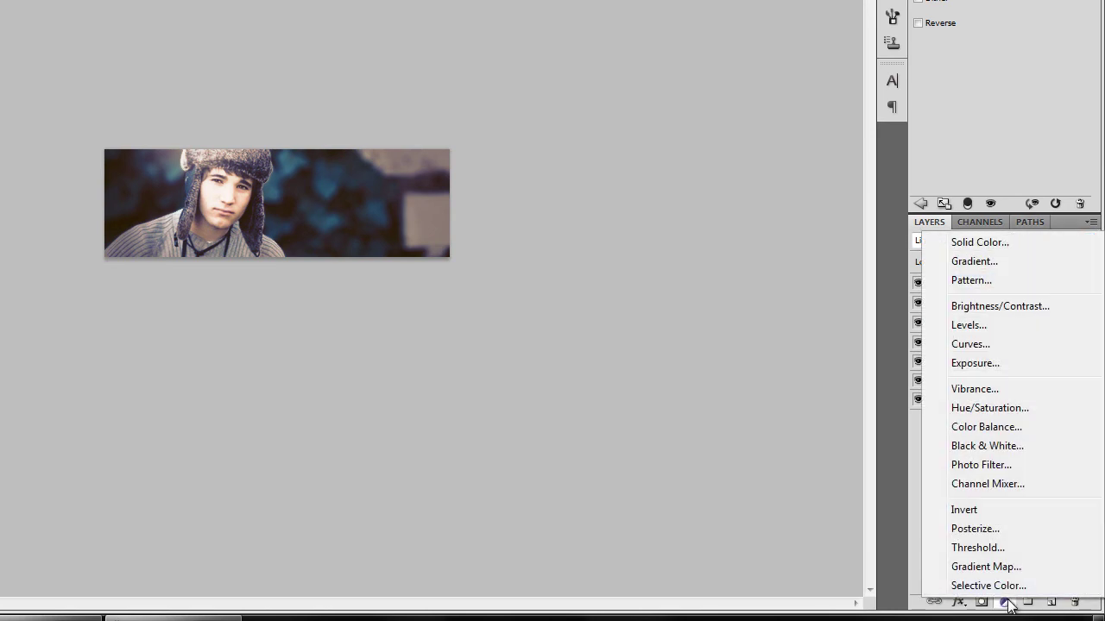
left_click(1004, 578)
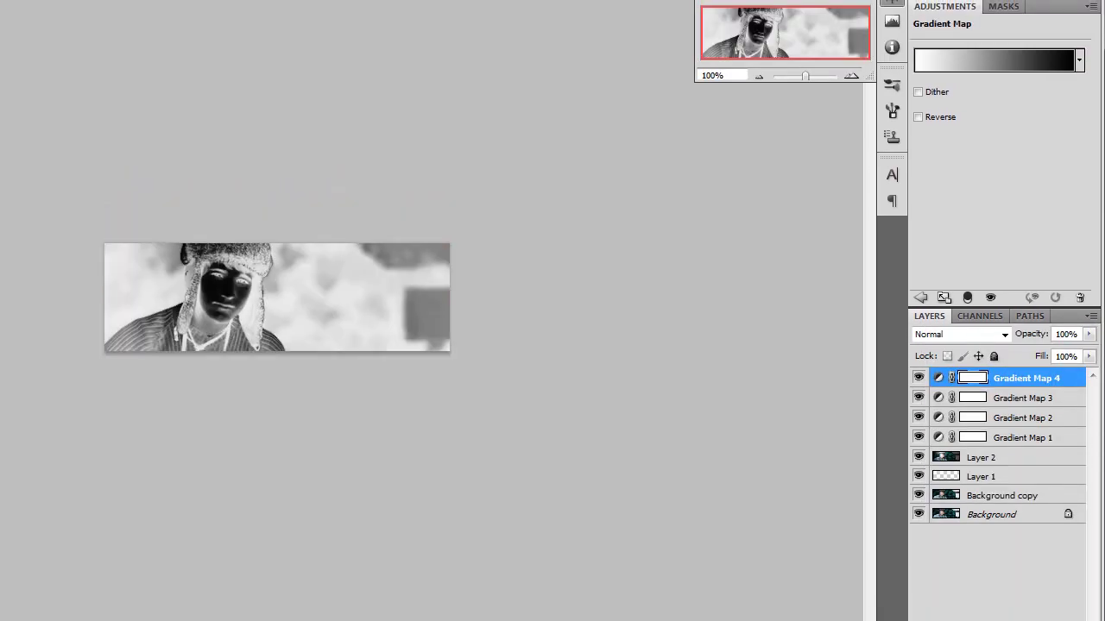
left_click(1014, 59)
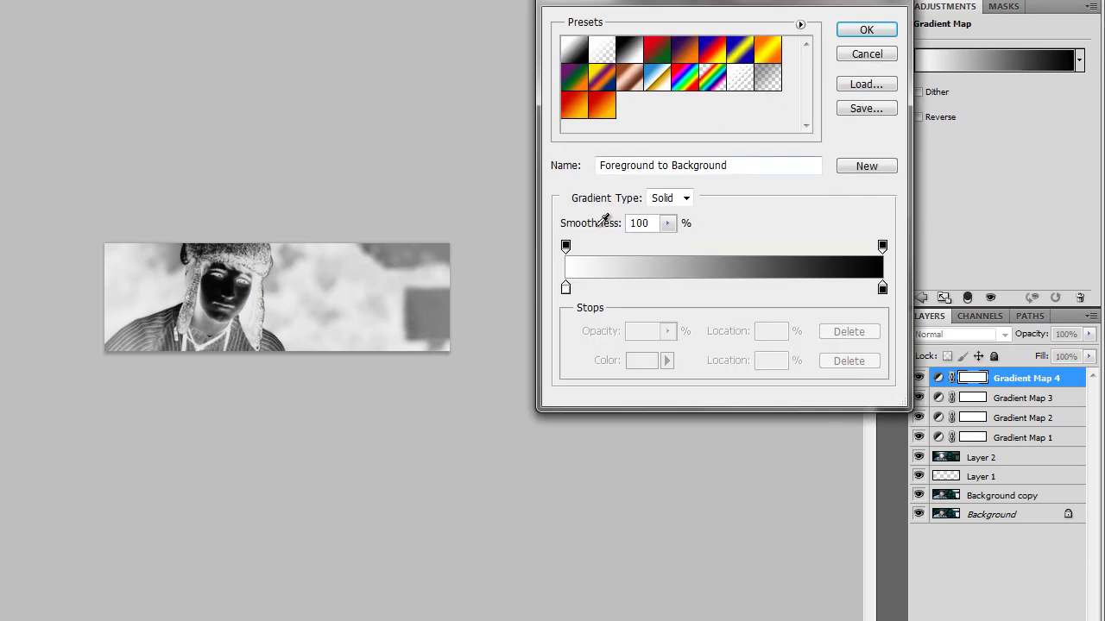
double_click(566, 288)
left_click(751, 353)
left_click(908, 194)
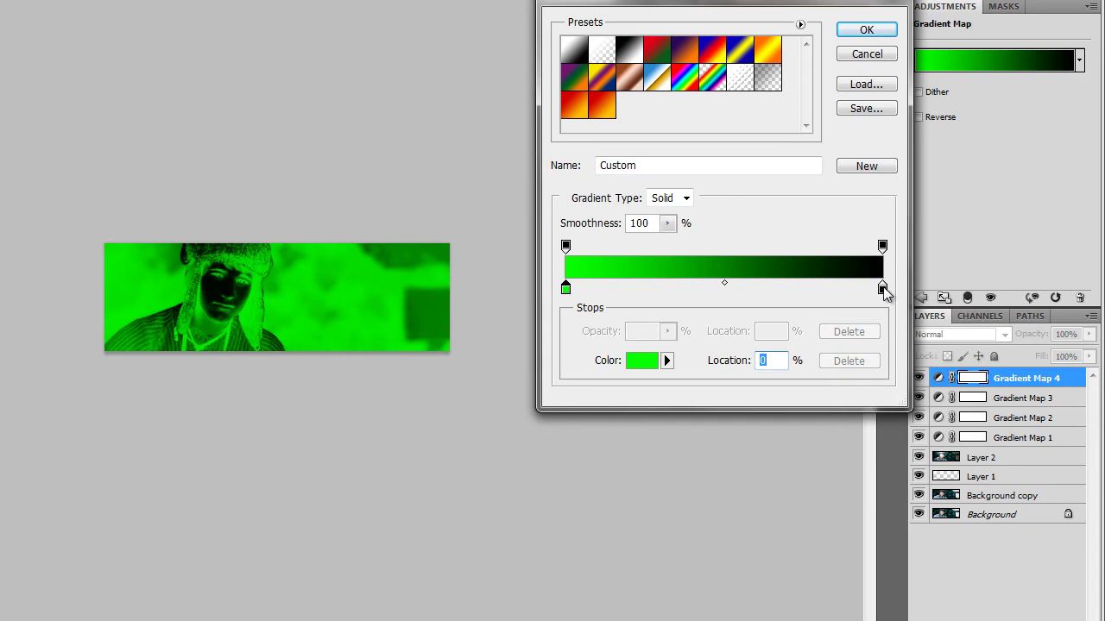
- Set the right gradient stop to pure blue and apply the green-to-blue gradient
left_click(882, 288)
double_click(882, 288)
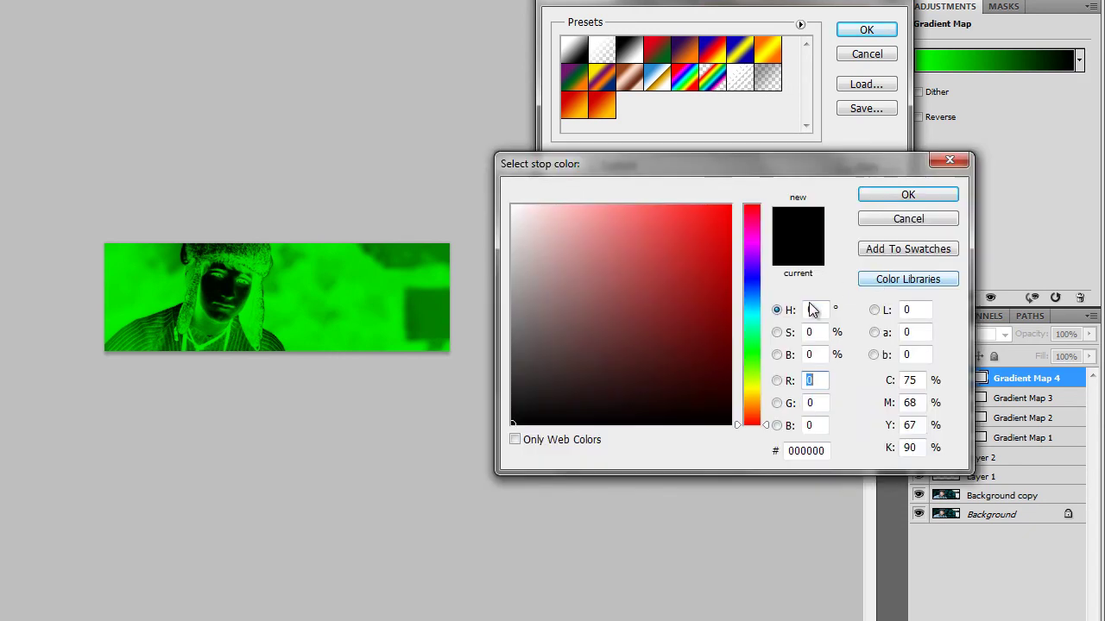
left_click(752, 278)
left_click_drag(691, 252, 791, 169)
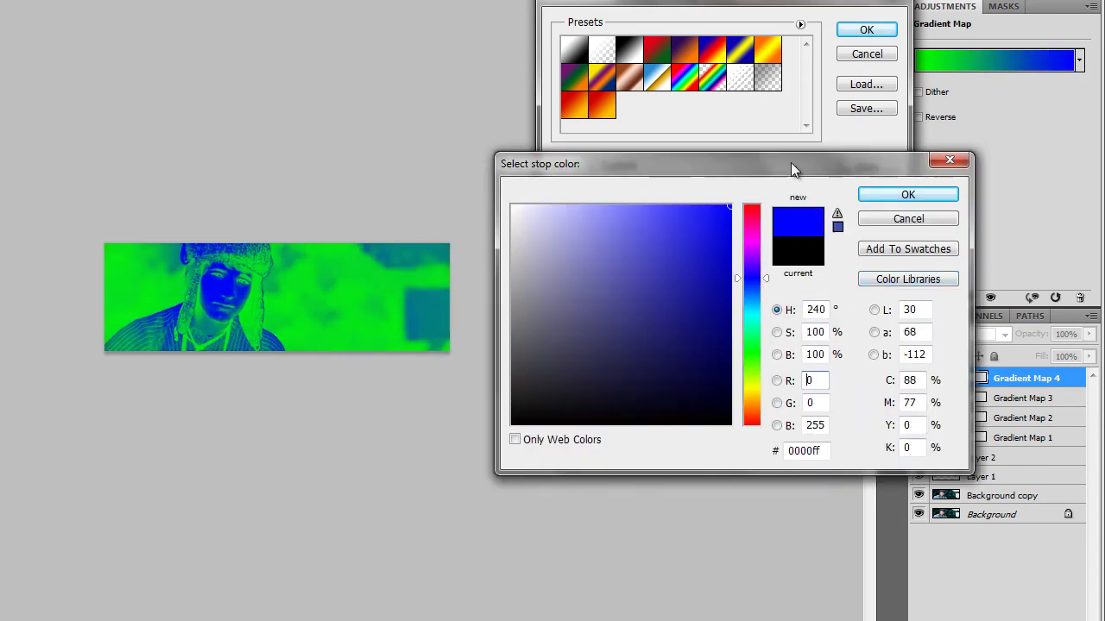
left_click(908, 194)
left_click(865, 29)
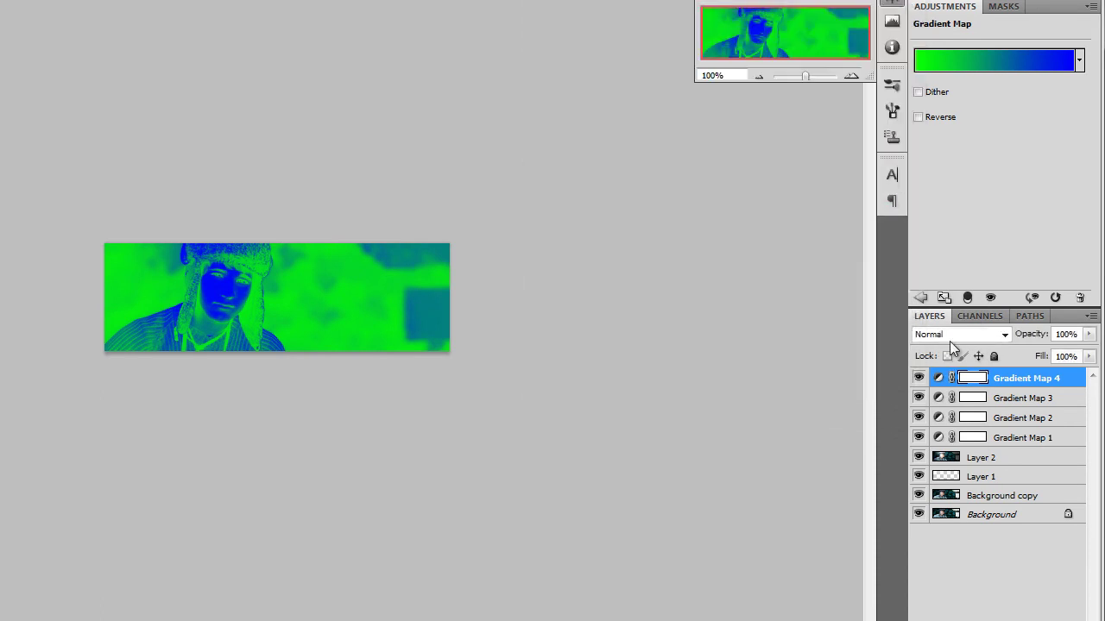
- Blend Gradient Map 4 in Soft Light at 15% opacity
left_click(949, 337)
left_click(961, 112)
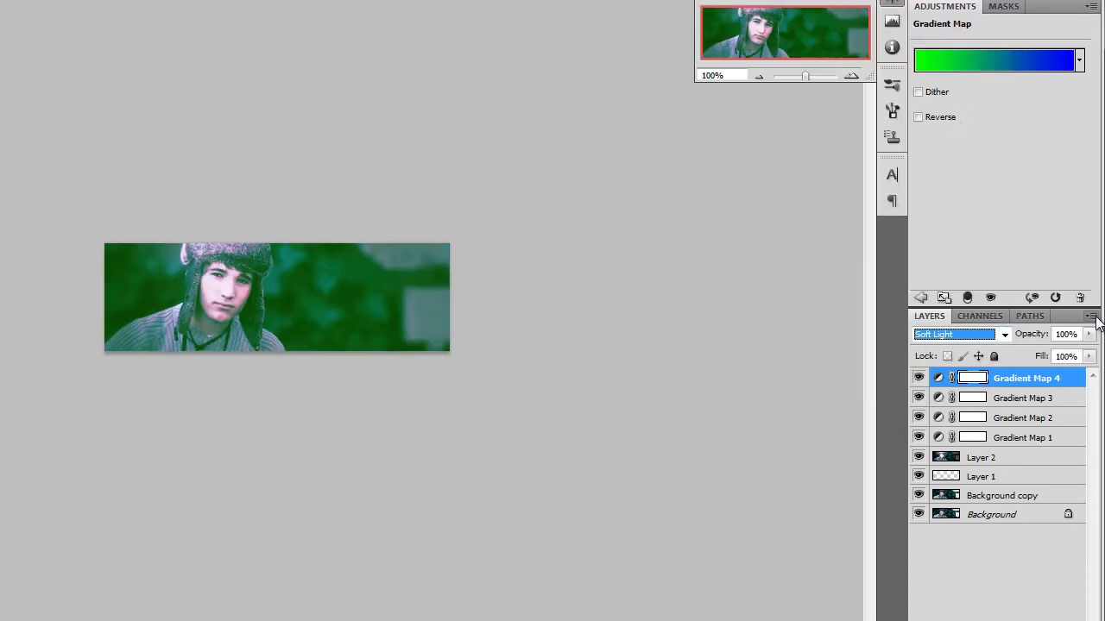
left_click(1089, 334)
left_click_drag(1090, 351, 1017, 360)
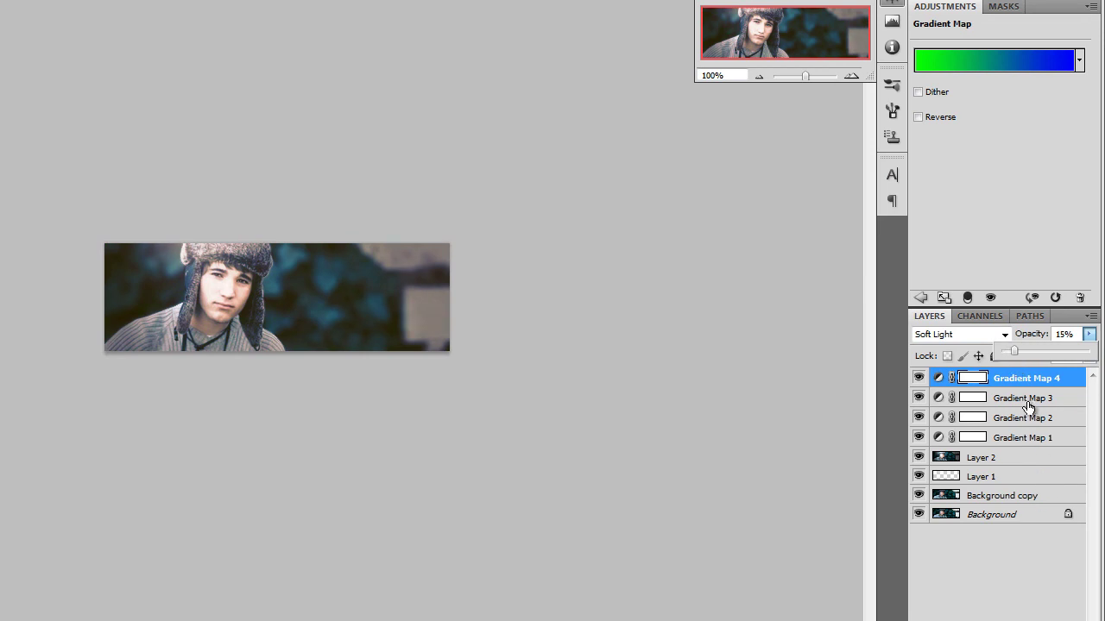
left_click(1028, 382)
- Add a fifth Gradient Map and set its left stop to a very pale pink
left_click(1001, 620)
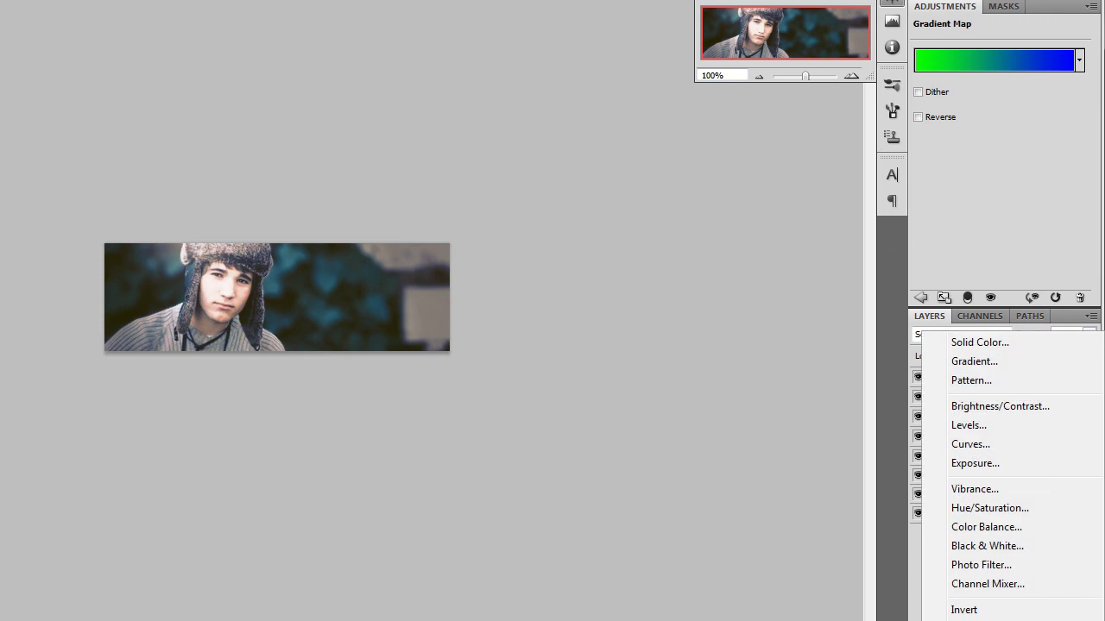
left_click(1019, 620)
left_click(974, 57)
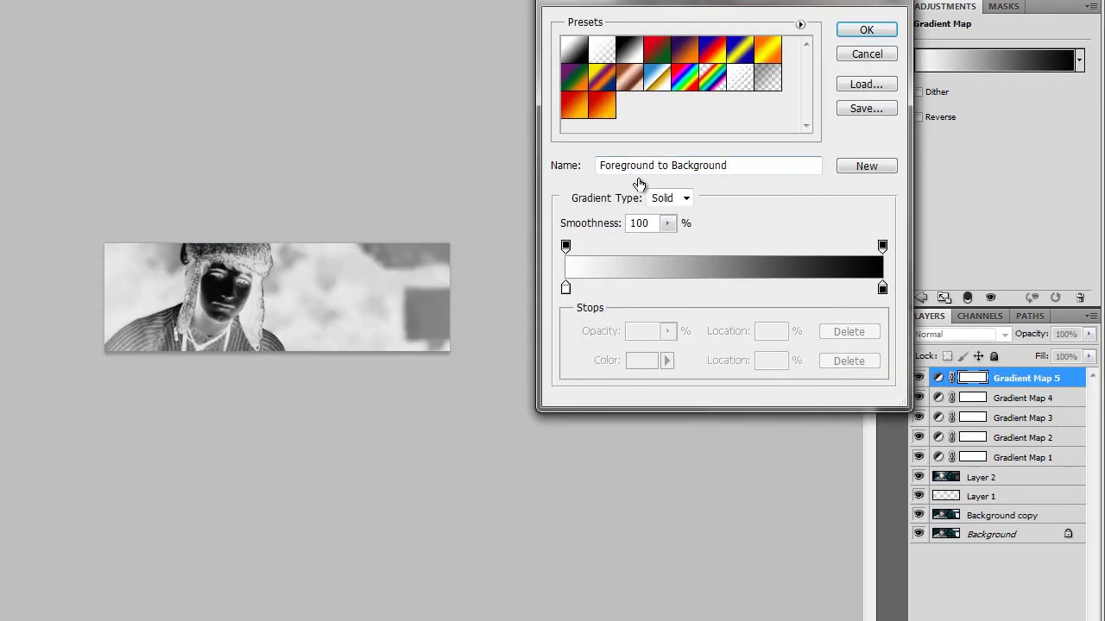
double_click(568, 288)
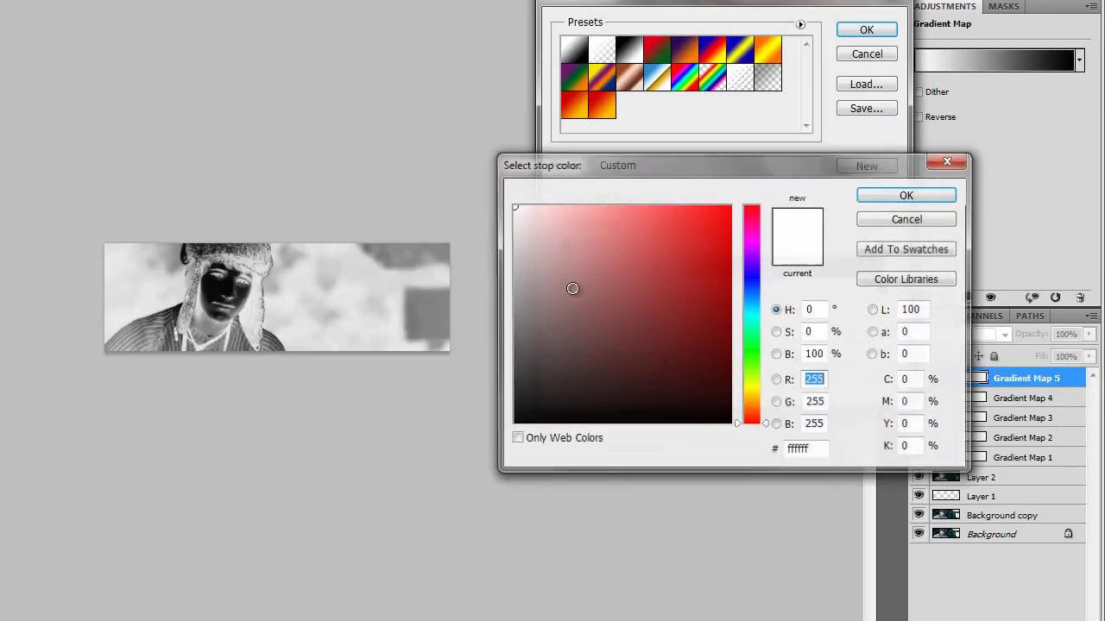
left_click(756, 237)
left_click_drag(552, 211, 527, 178)
left_click(875, 197)
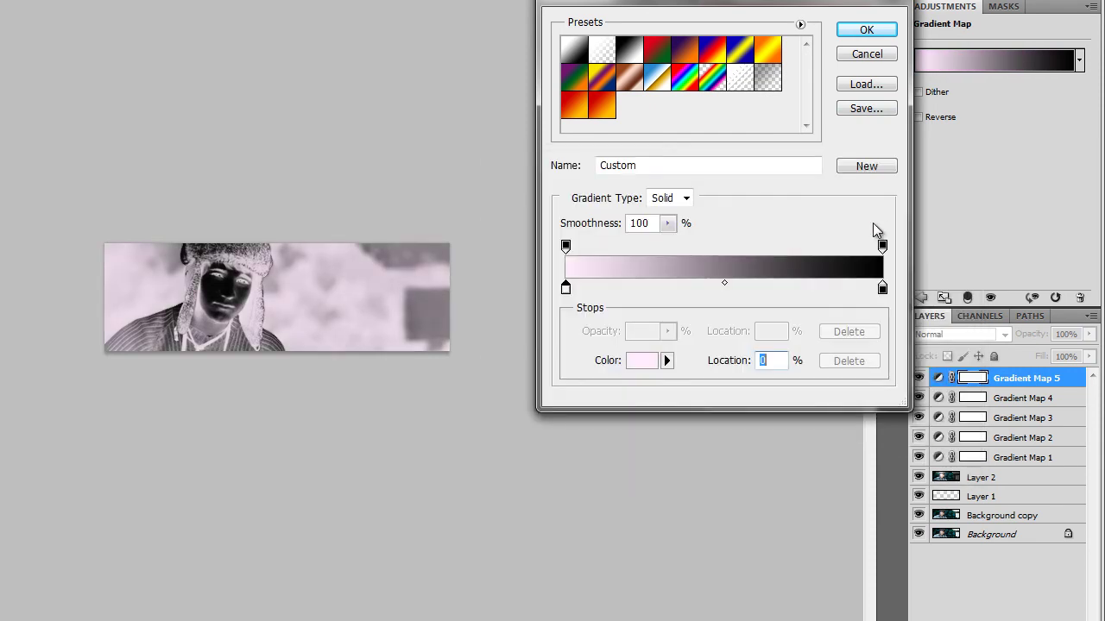
- Set the right stop to a pale yellow and apply the pink-to-yellow gradient
double_click(883, 288)
left_click(752, 388)
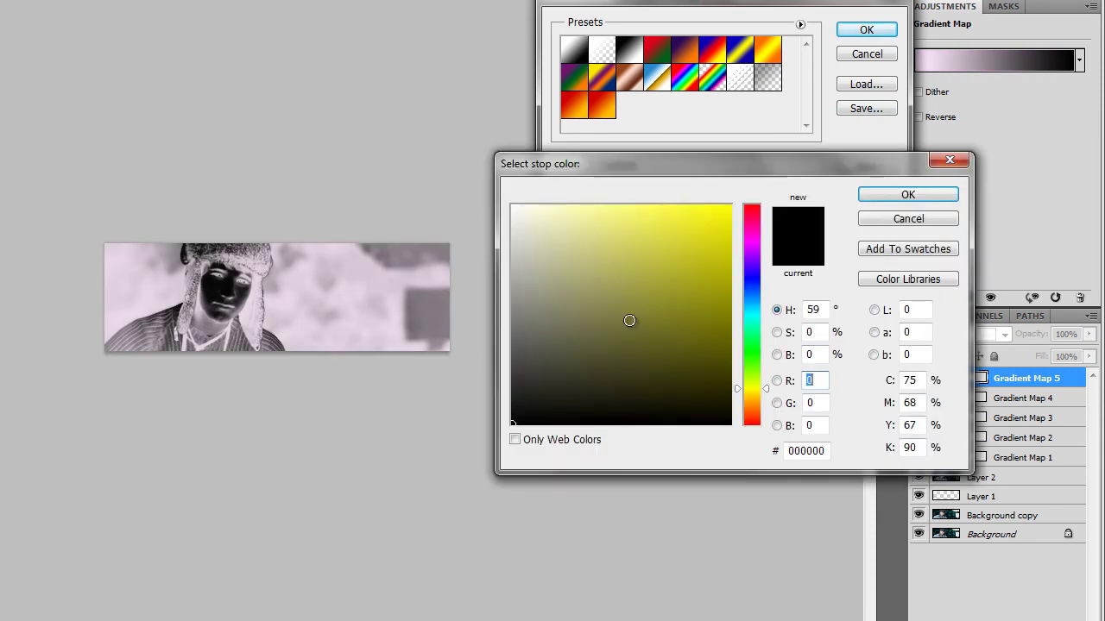
left_click_drag(608, 299, 533, 171)
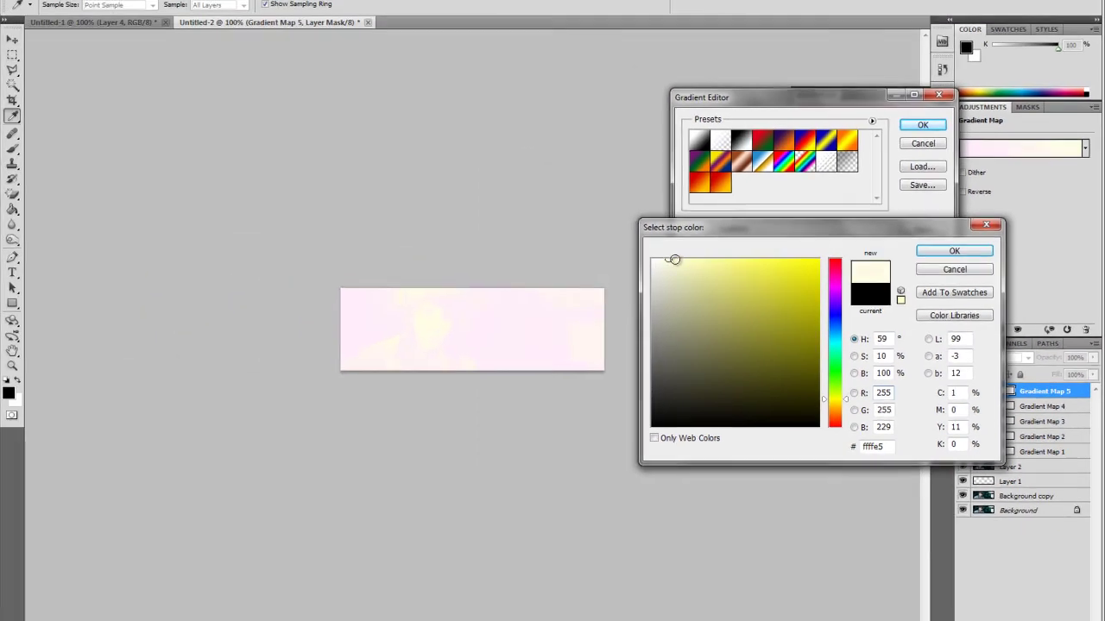
left_click(540, 206)
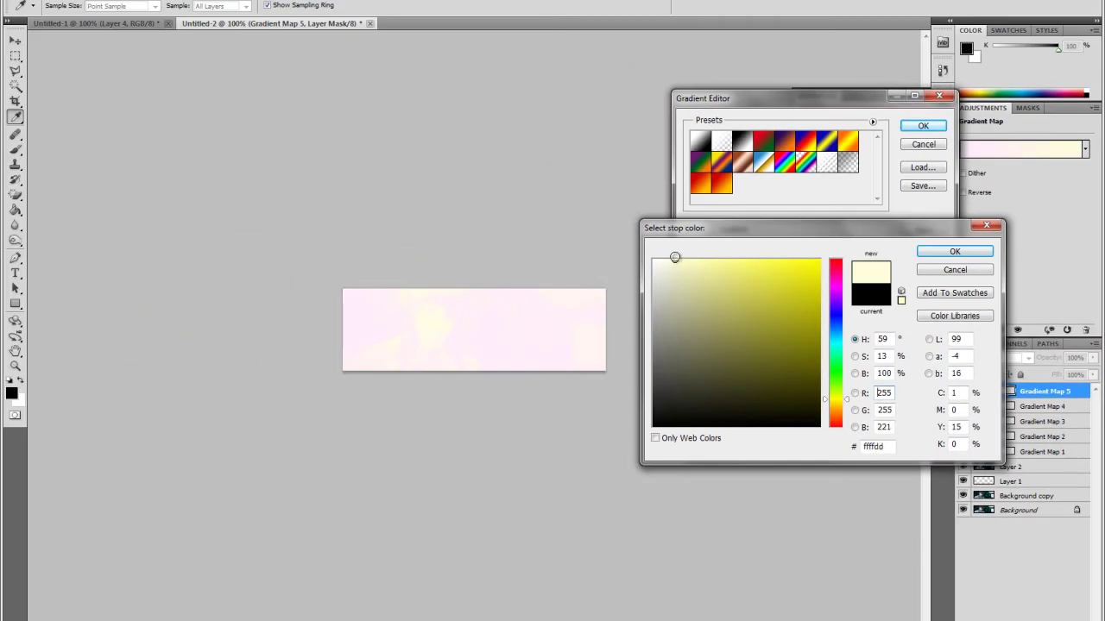
left_click(949, 251)
left_click(921, 126)
- Blend Gradient Map 5 in Lighten mode at about 5% opacity
left_click(997, 357)
left_click(992, 119)
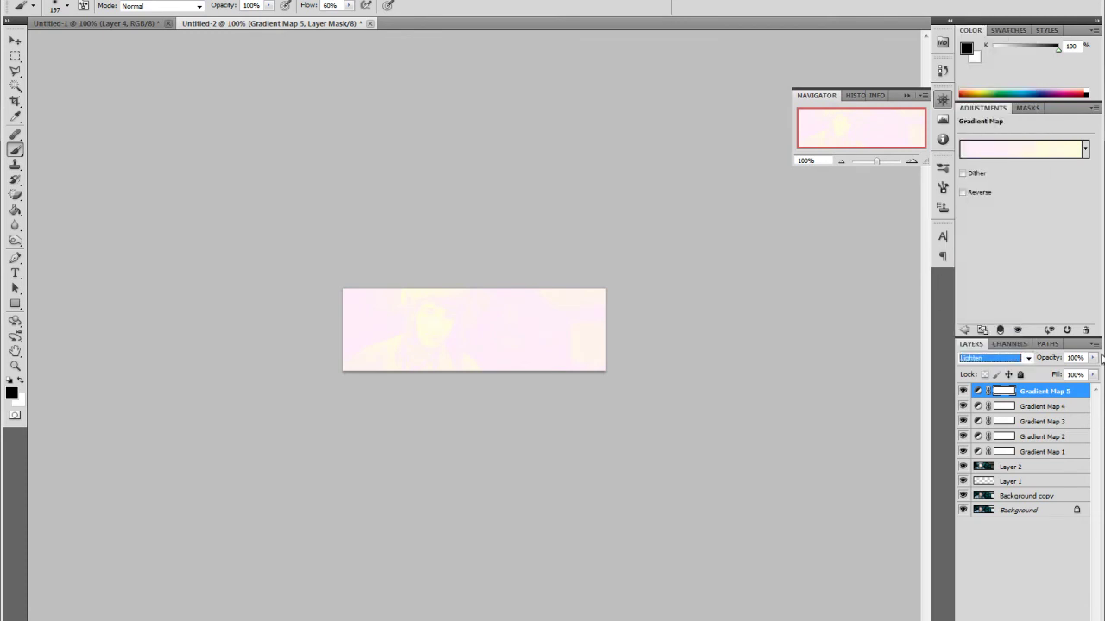
left_click(1093, 358)
left_click_drag(1038, 377, 1029, 375)
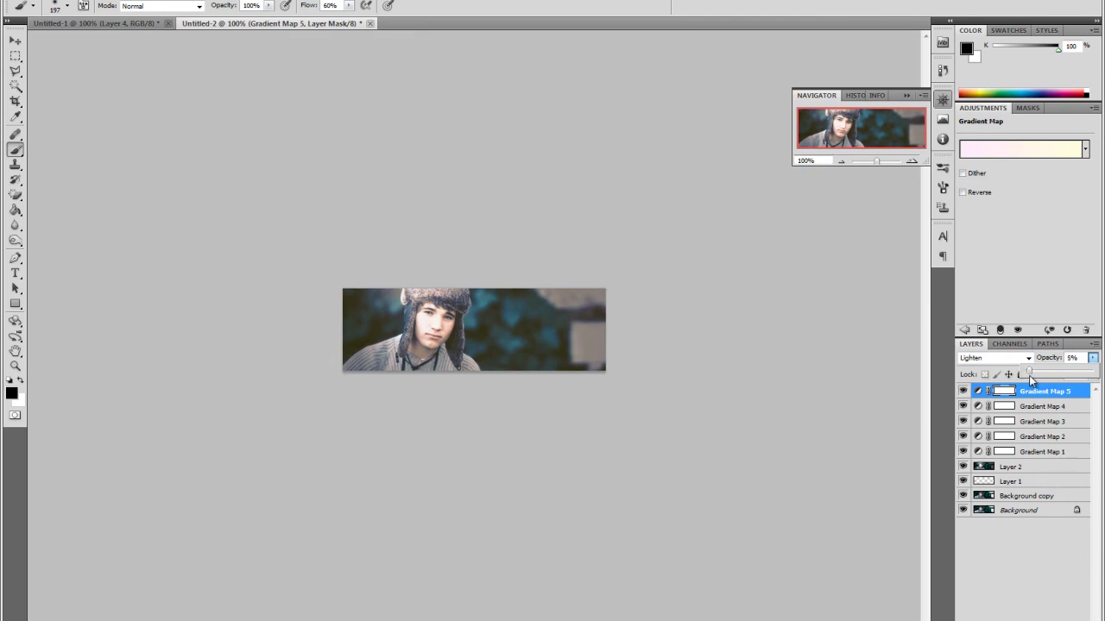
- Merge all visible layers onto a new Layer 3 and Apply Image onto it in Multiply
left_click(1040, 396)
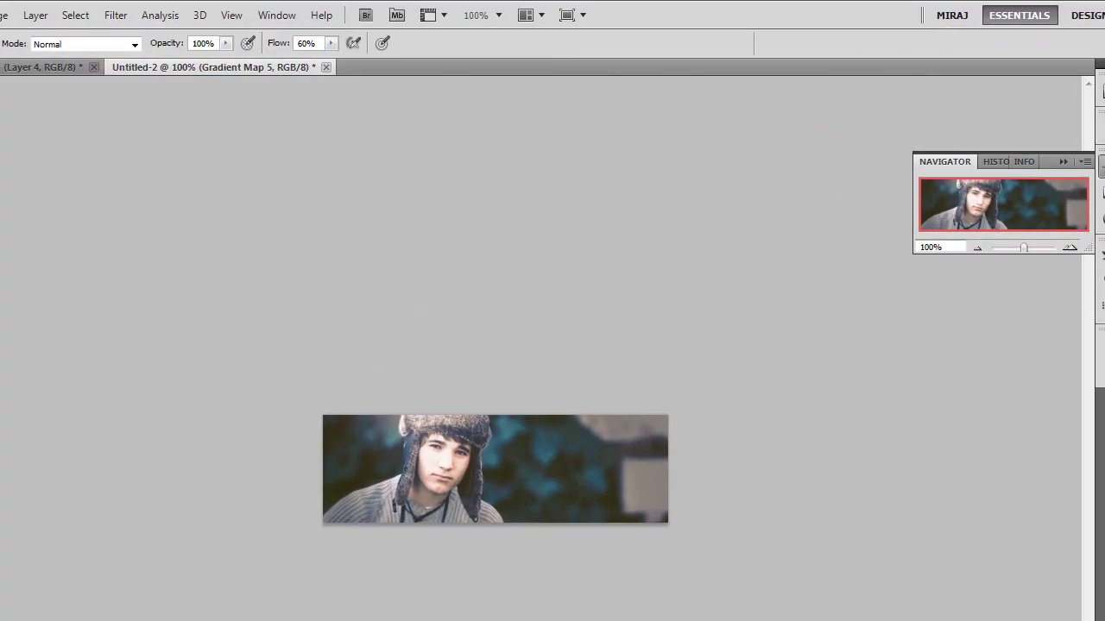
key("alt+bracketleft")
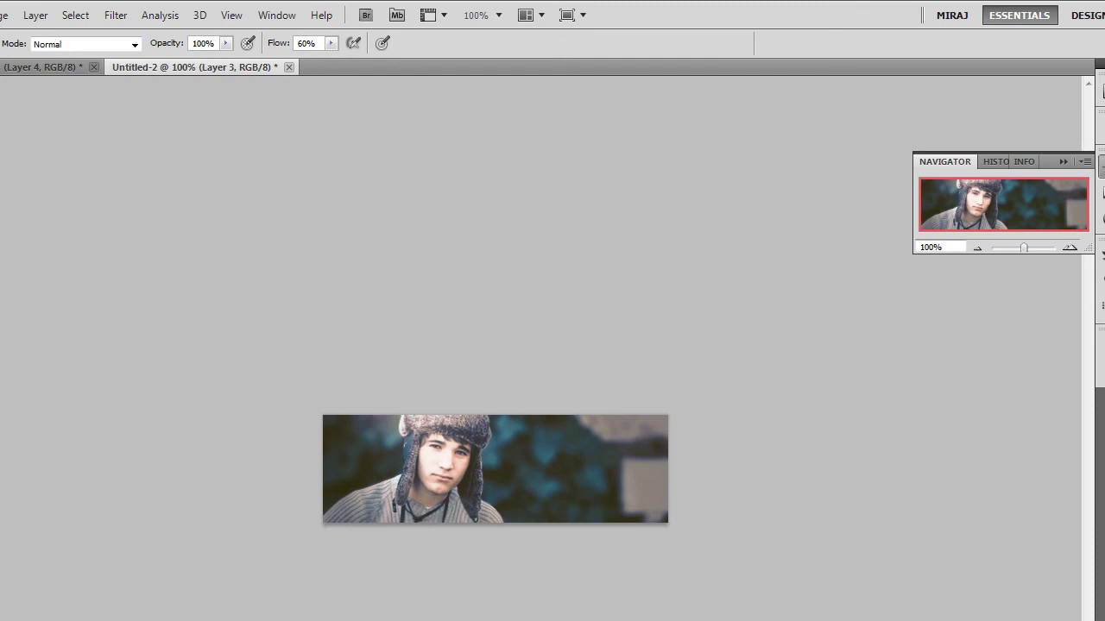
left_click(12, 10)
left_click(13, 261)
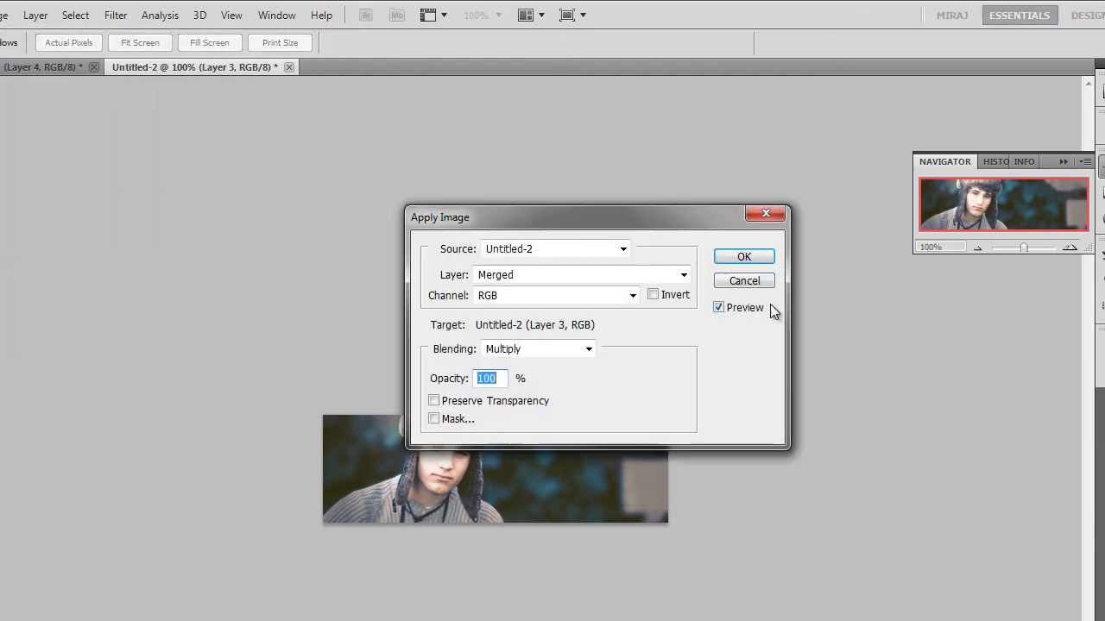
left_click(743, 264)
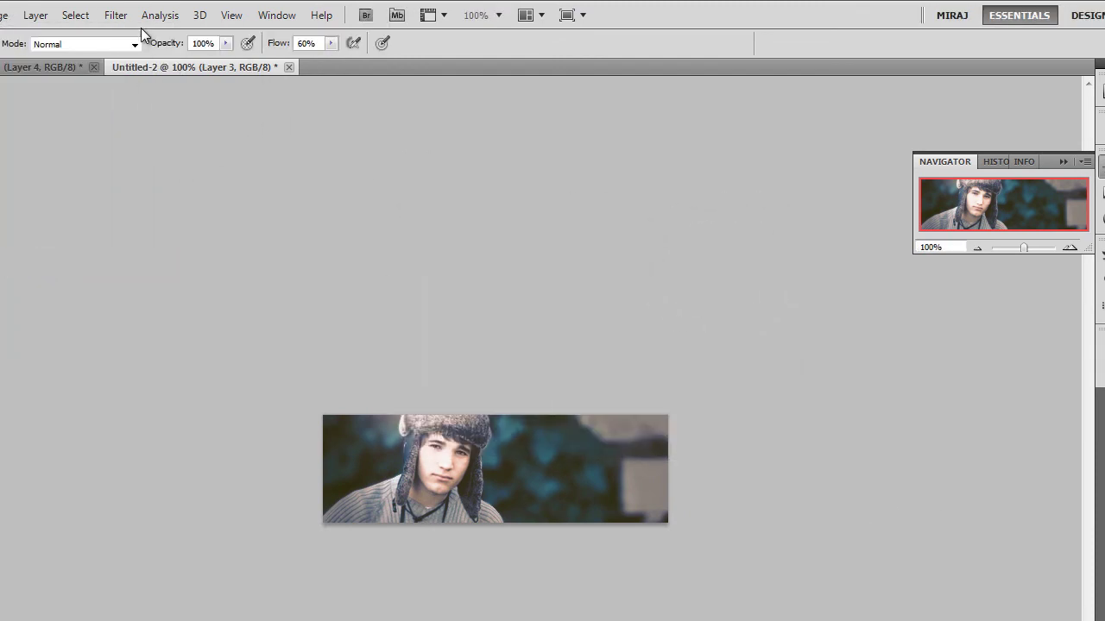
- Apply Lighting Effects to Layer 3 with an intensity-40 spotlight stretched tall and upright over the boy
left_click(118, 16)
mouse_move(138, 253)
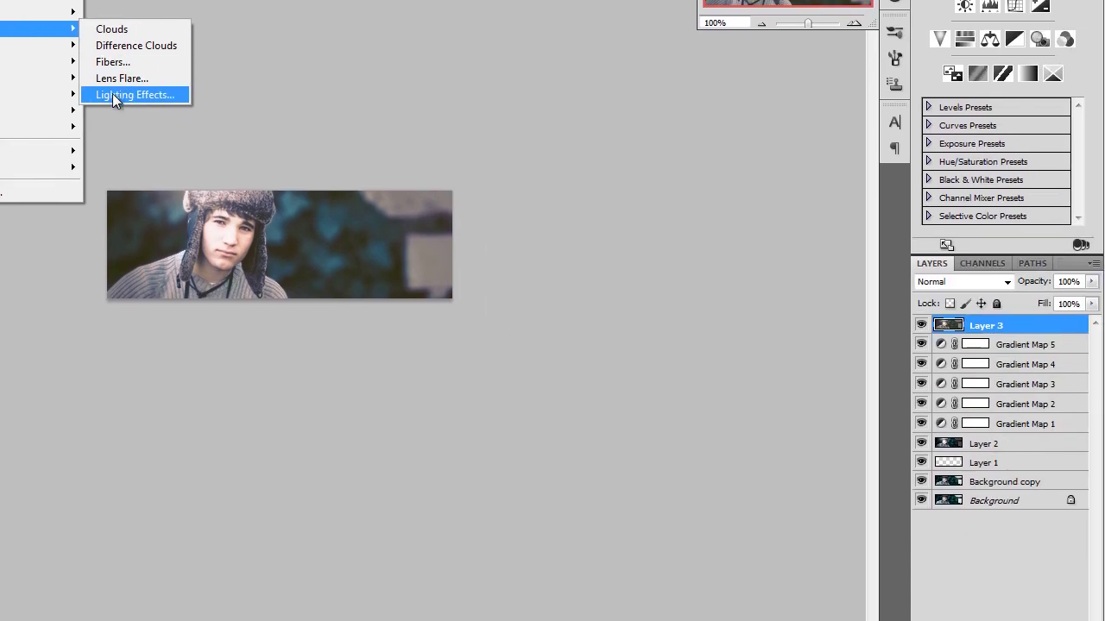
left_click(330, 320)
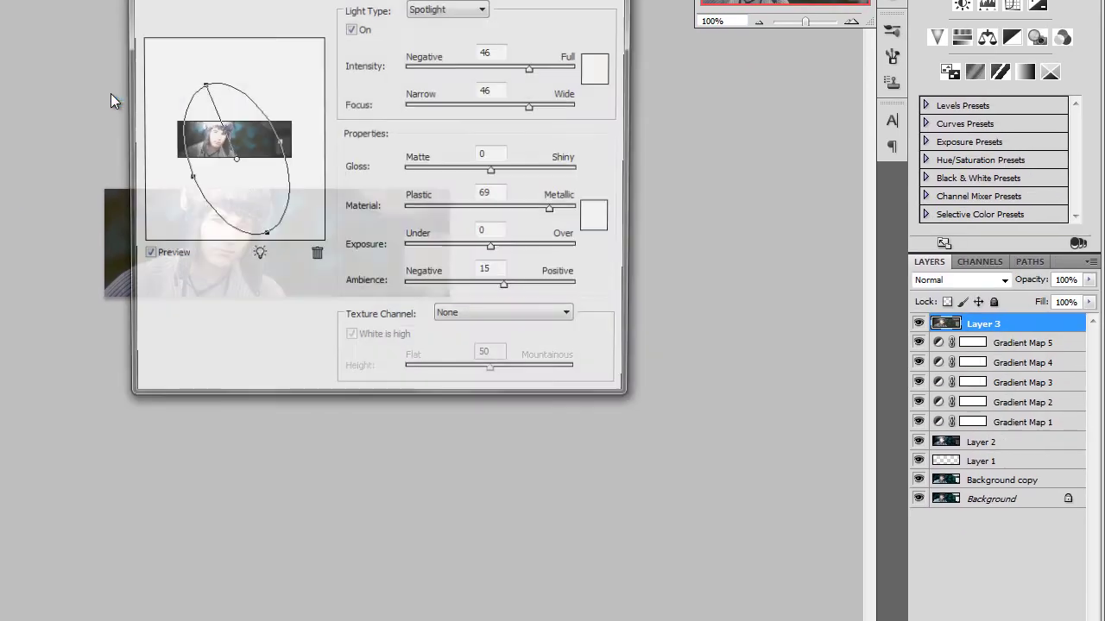
left_click_drag(201, 85, 199, 86)
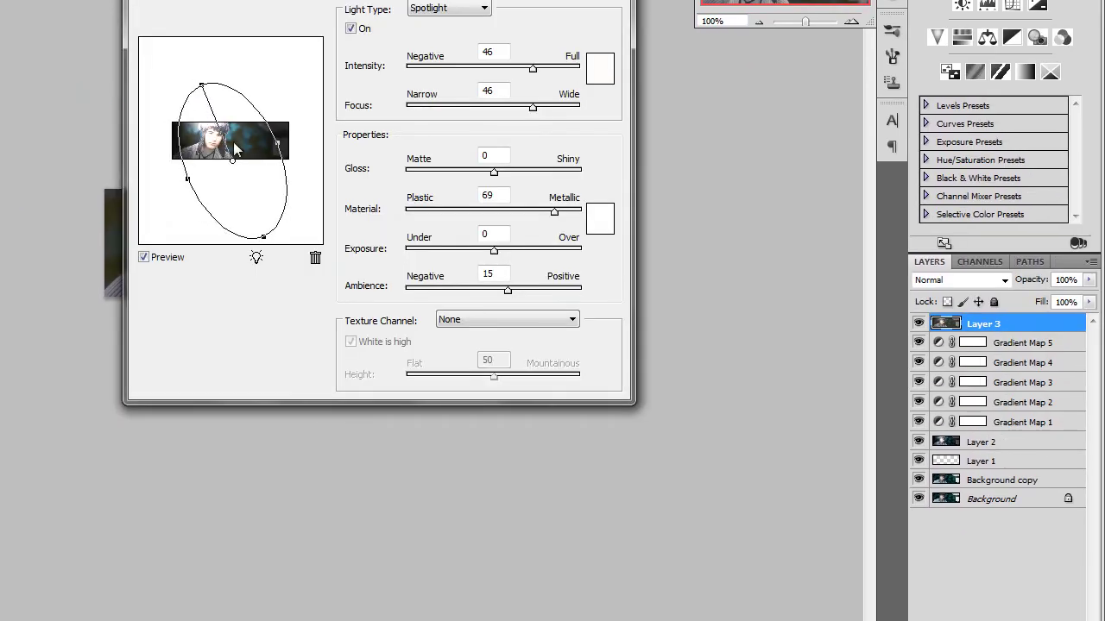
left_click_drag(234, 162, 268, 155)
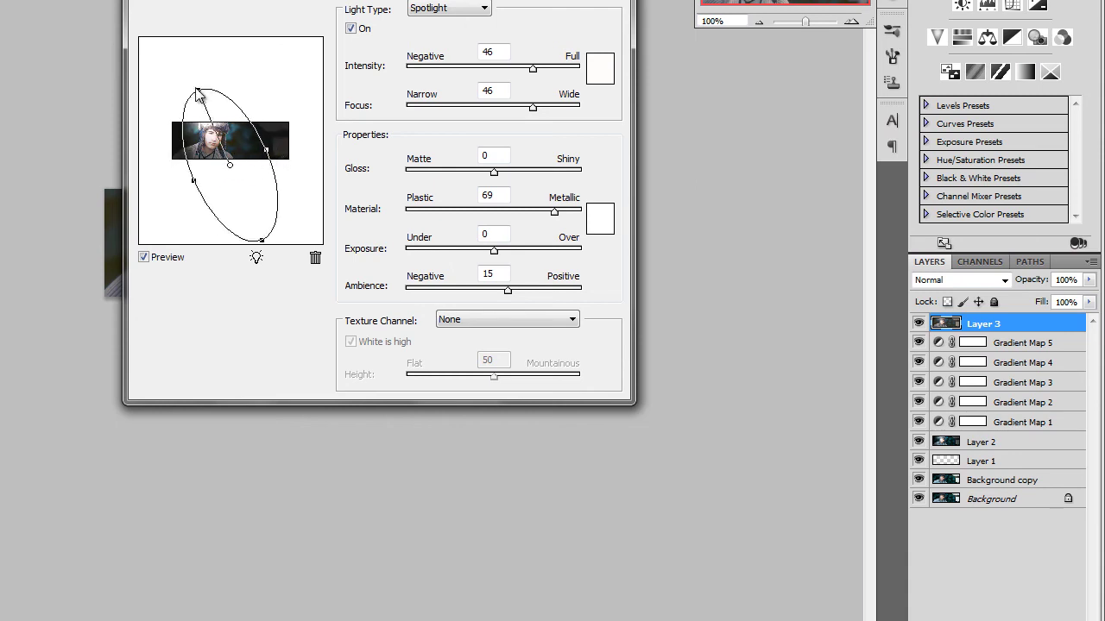
mouse_move(198, 90)
left_mouse_down()
mouse_move(208, 92)
mouse_move(198, 95)
left_mouse_up()
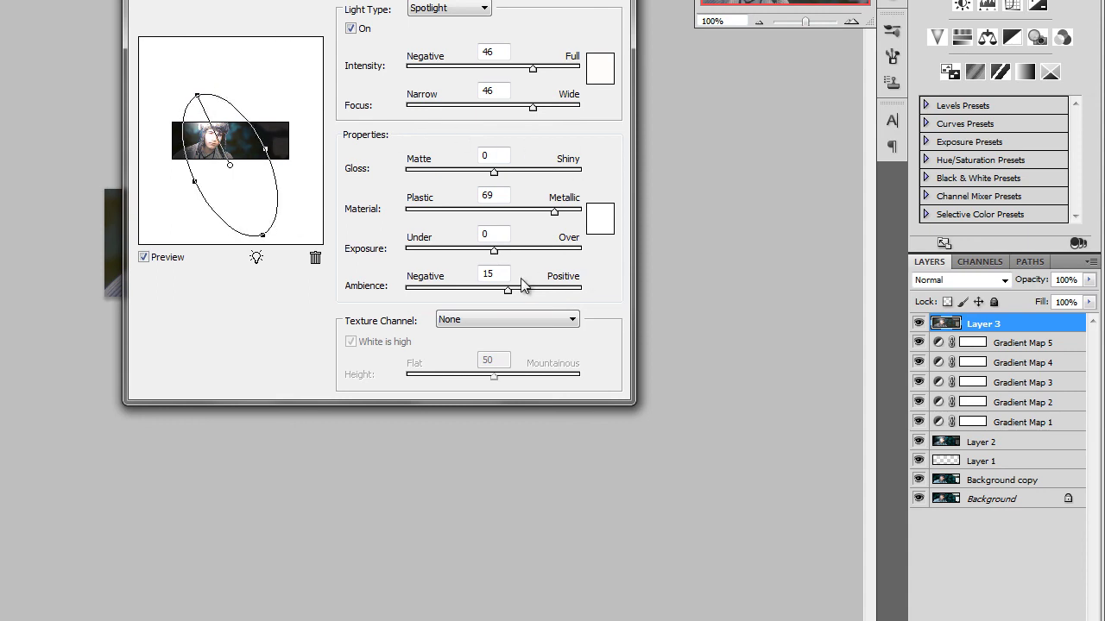
left_click_drag(533, 71, 528, 74)
left_click_drag(262, 235, 277, 145)
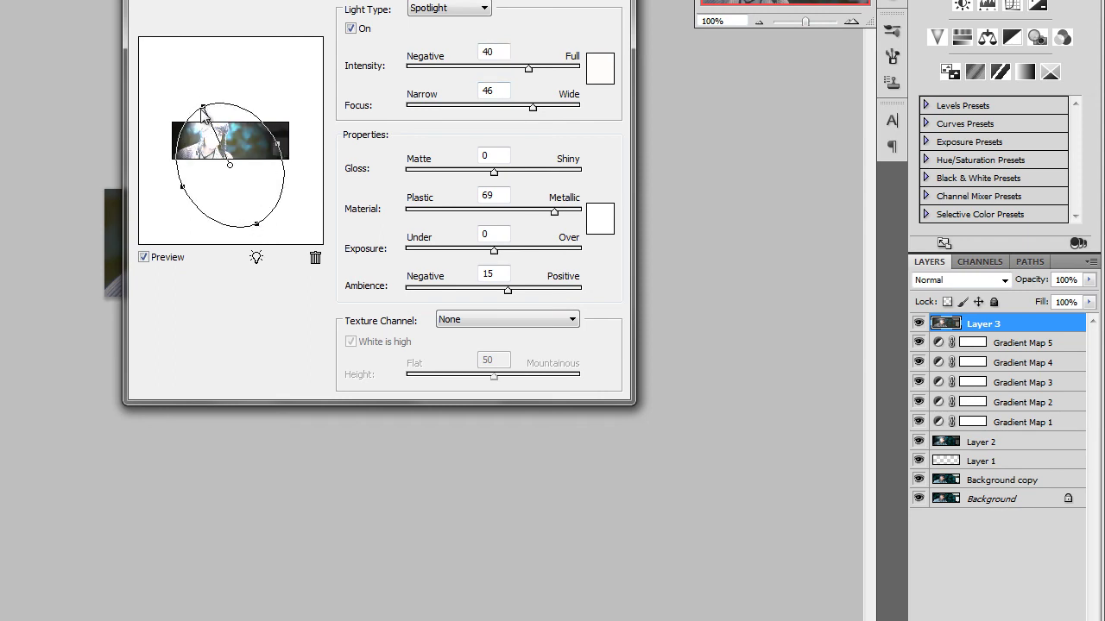
left_click_drag(200, 102, 201, 85)
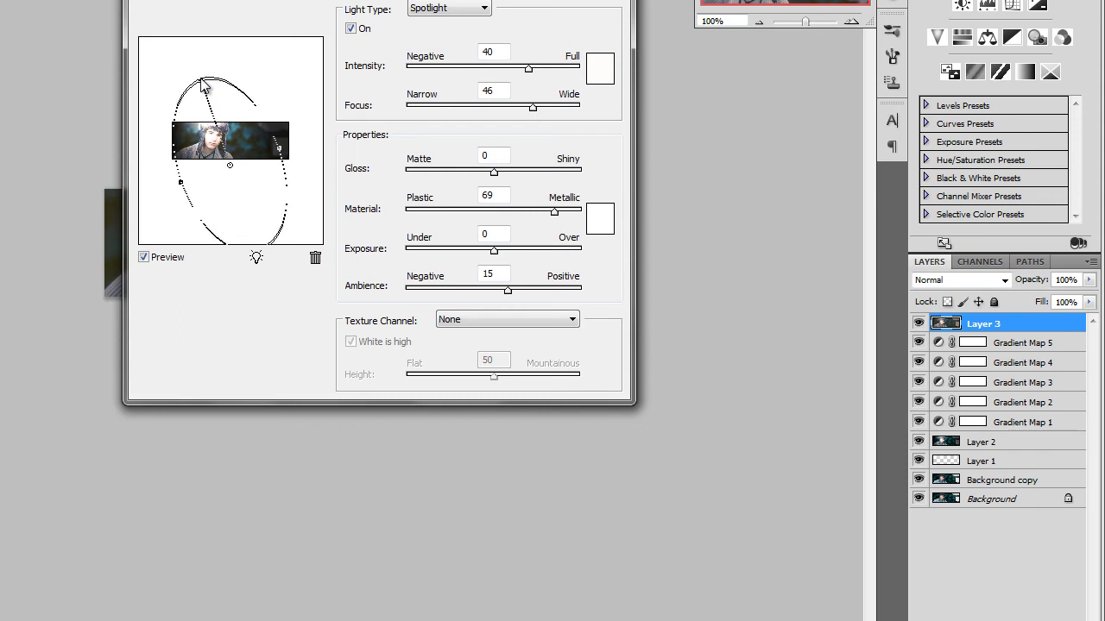
key("Return")
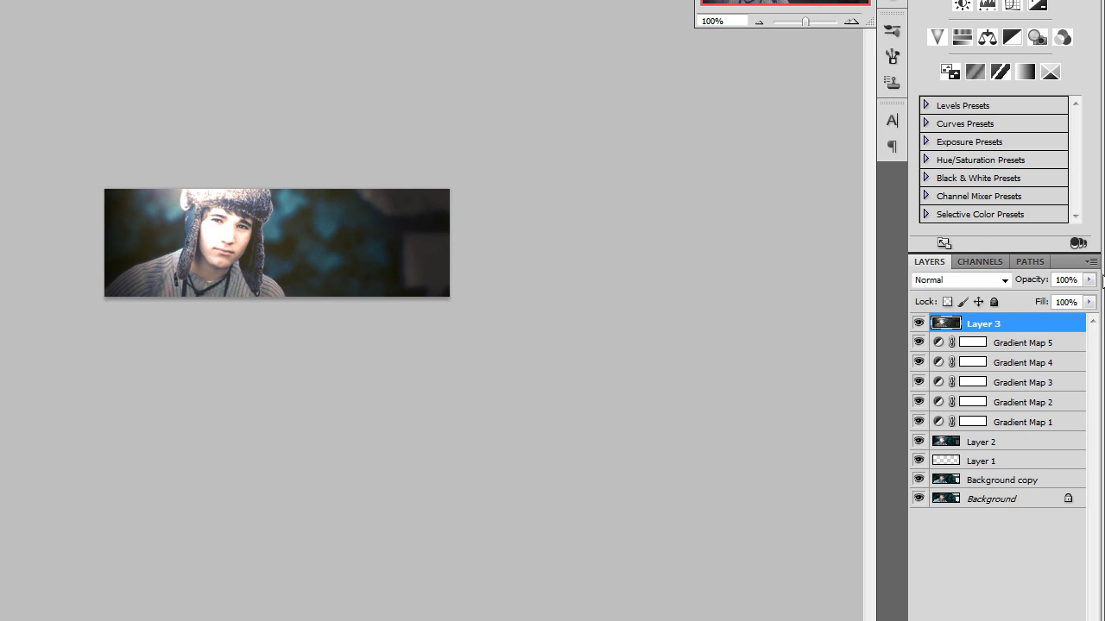
- Lower Layer 3's opacity to 41%
left_click(1090, 280)
left_click_drag(1088, 299, 1029, 305)
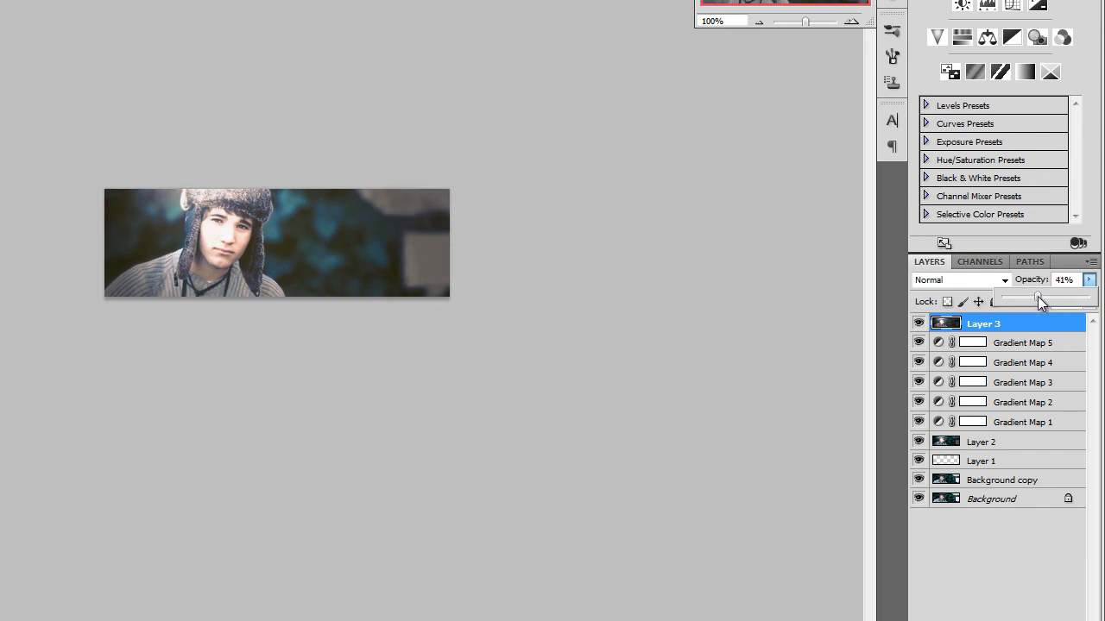
left_click(1027, 320)
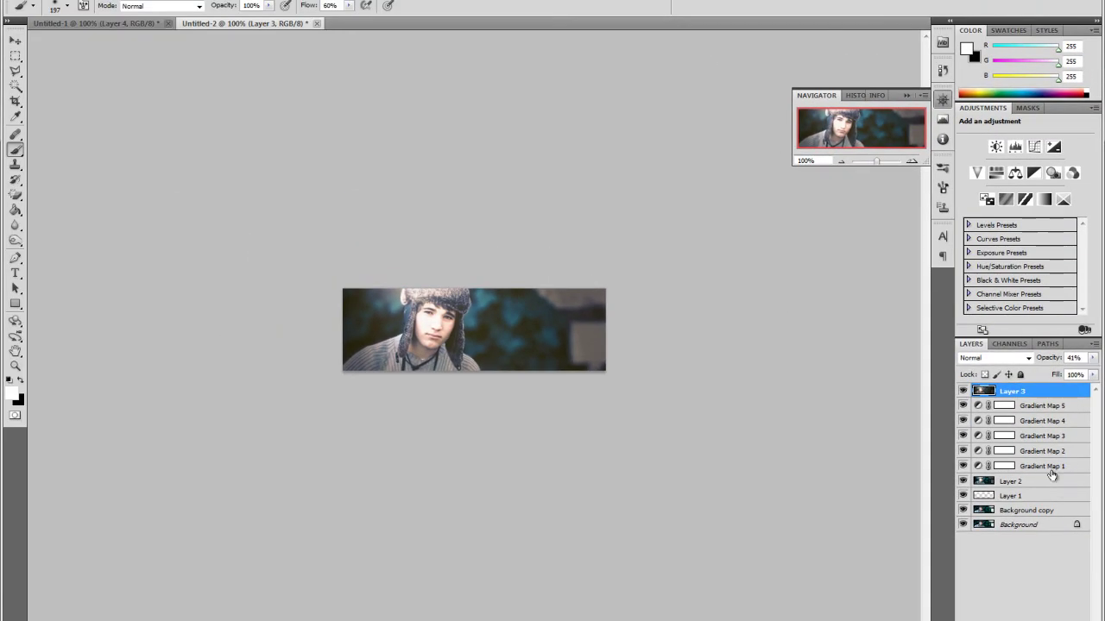
- Fill a new Layer 4 with a merged Apply Image copy and sharpen it
key("ctrl+shift+alt+n")
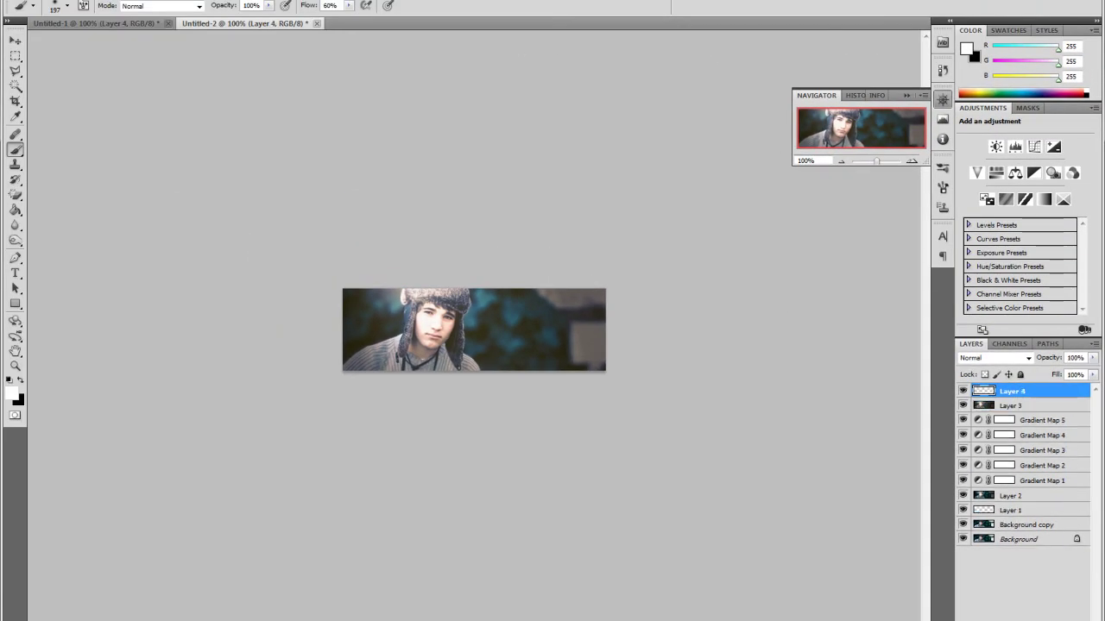
key("alt+i")
left_click(154, 172)
left_click(643, 166)
key("alt+t")
mouse_move(284, 179)
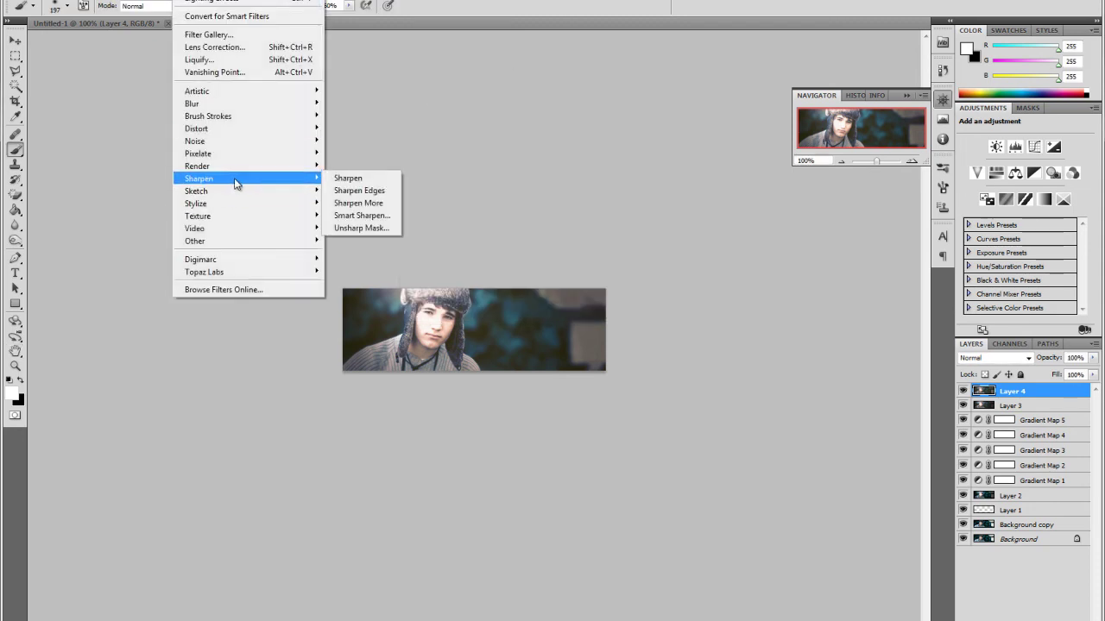
left_click(390, 180)
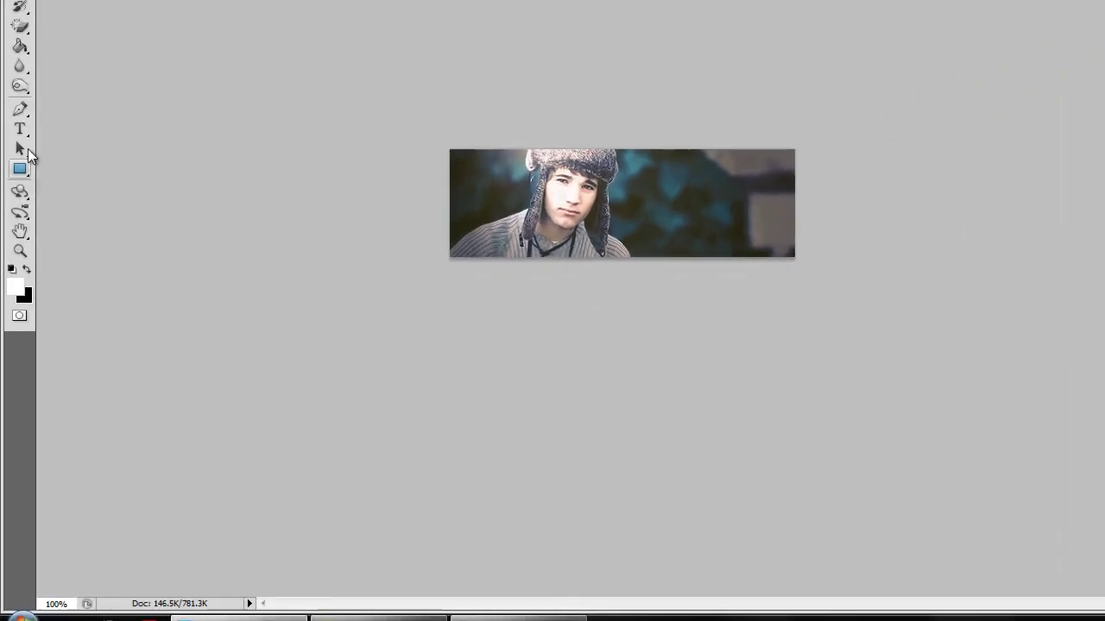
- Type the title 'TEXT' at 30 pt and shift it slightly left
left_click(21, 129)
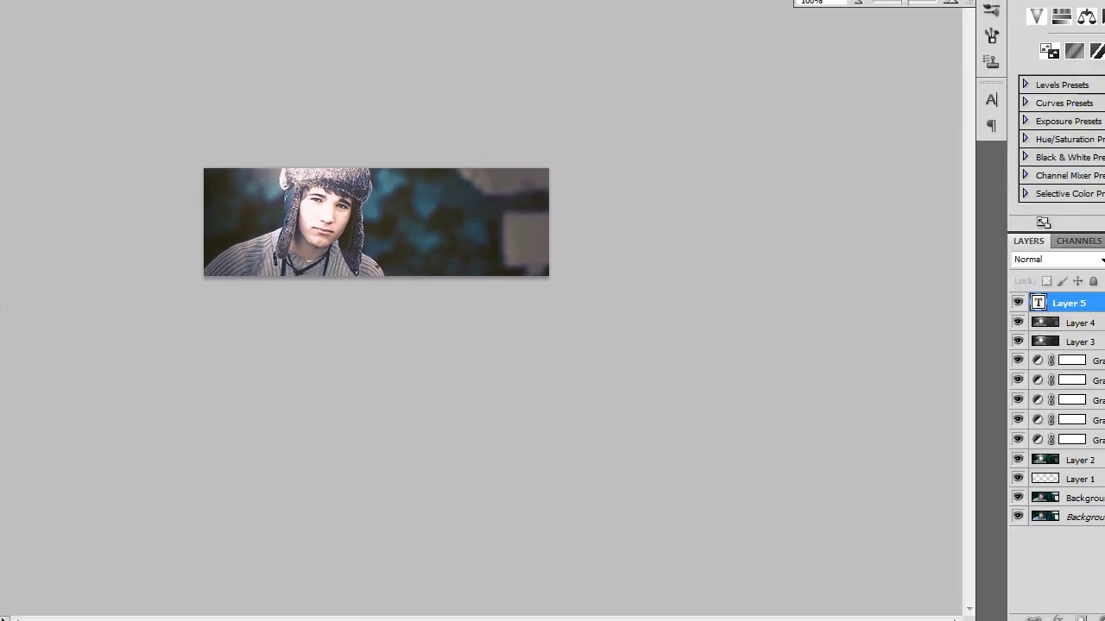
left_click(425, 0)
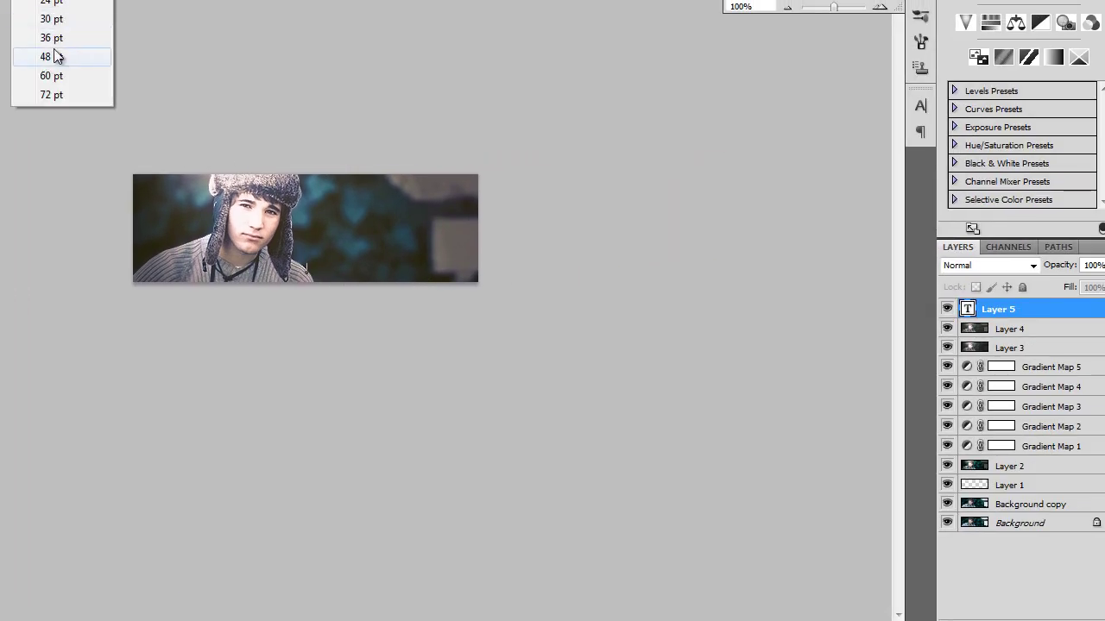
left_click(54, 57)
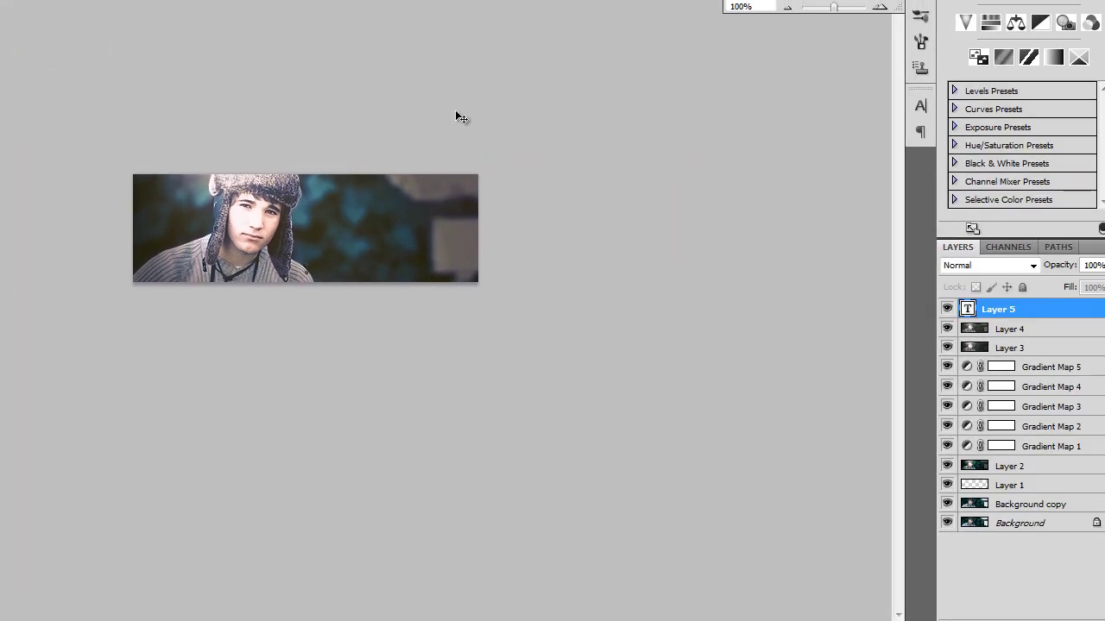
left_click(922, 106)
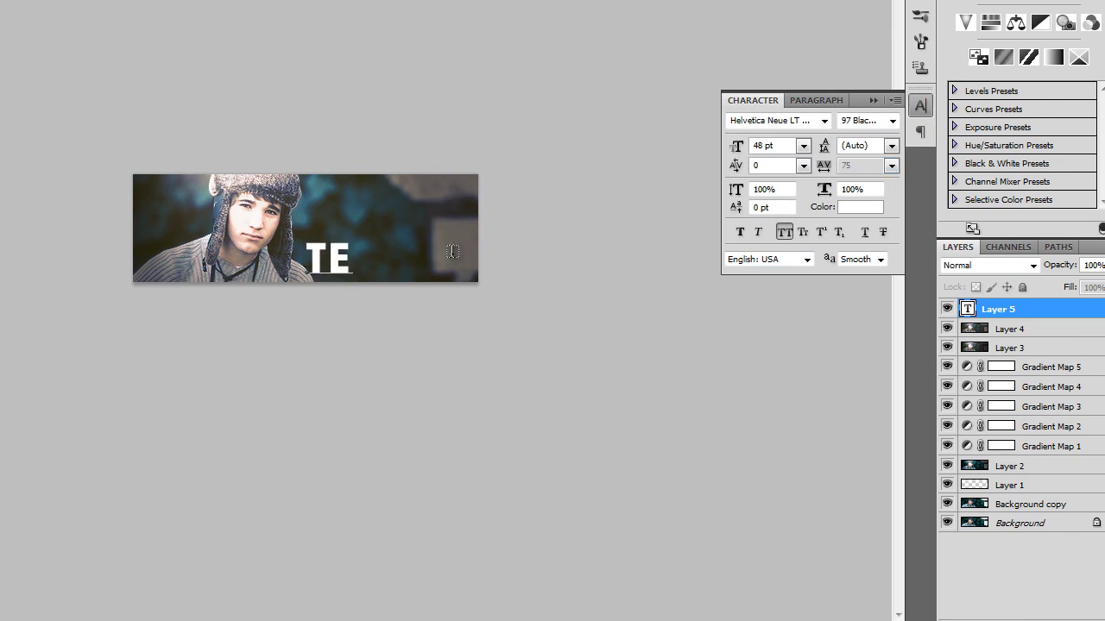
type("XT")
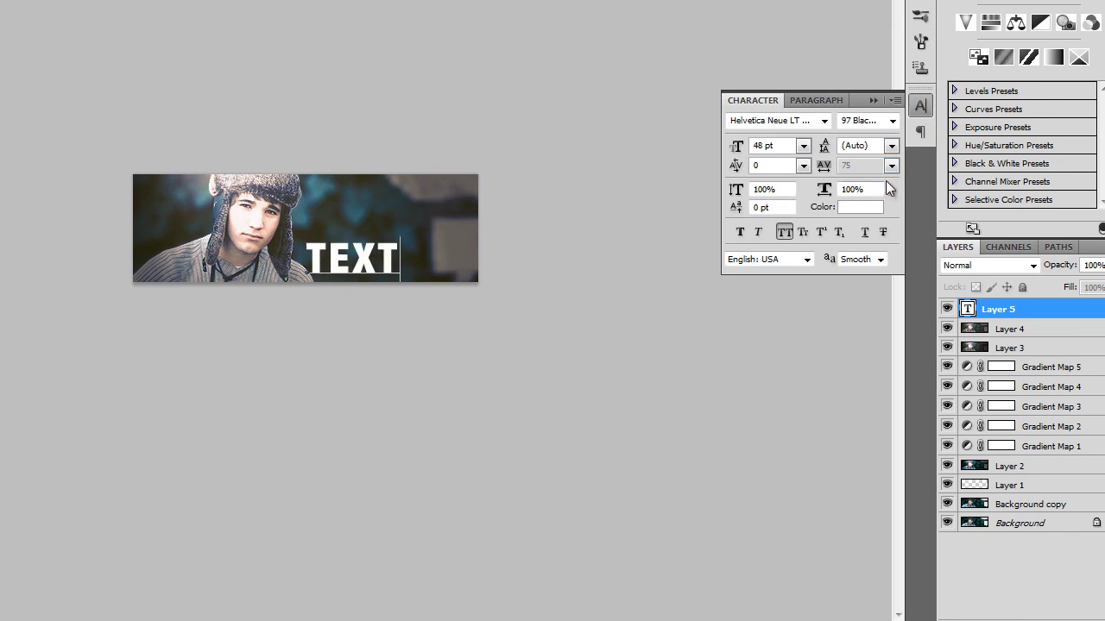
key("ctrl+a")
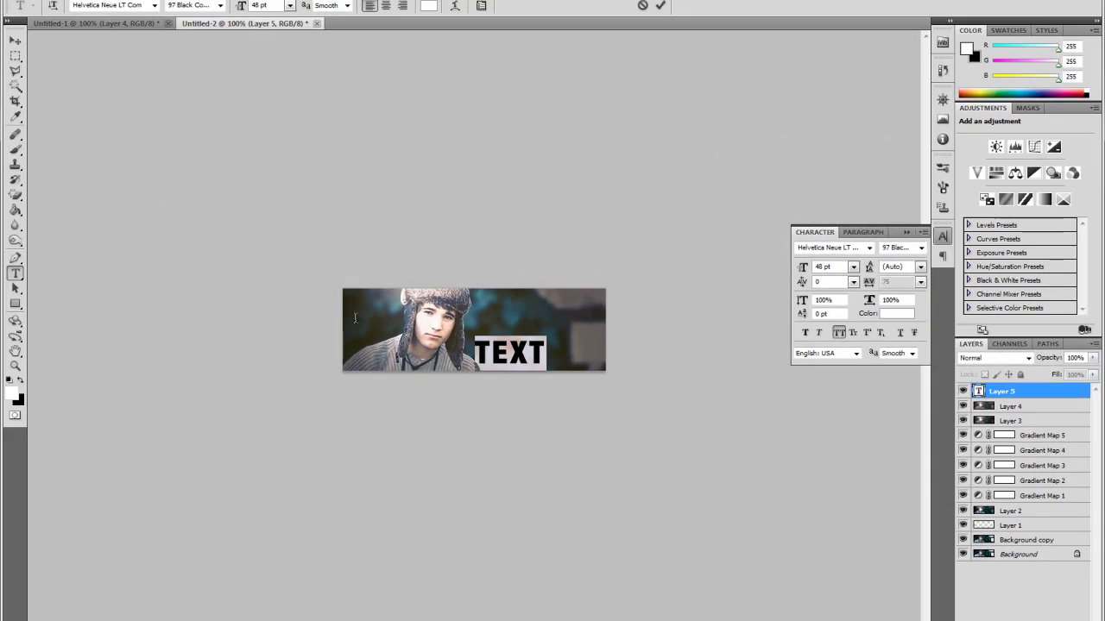
left_click(290, 5)
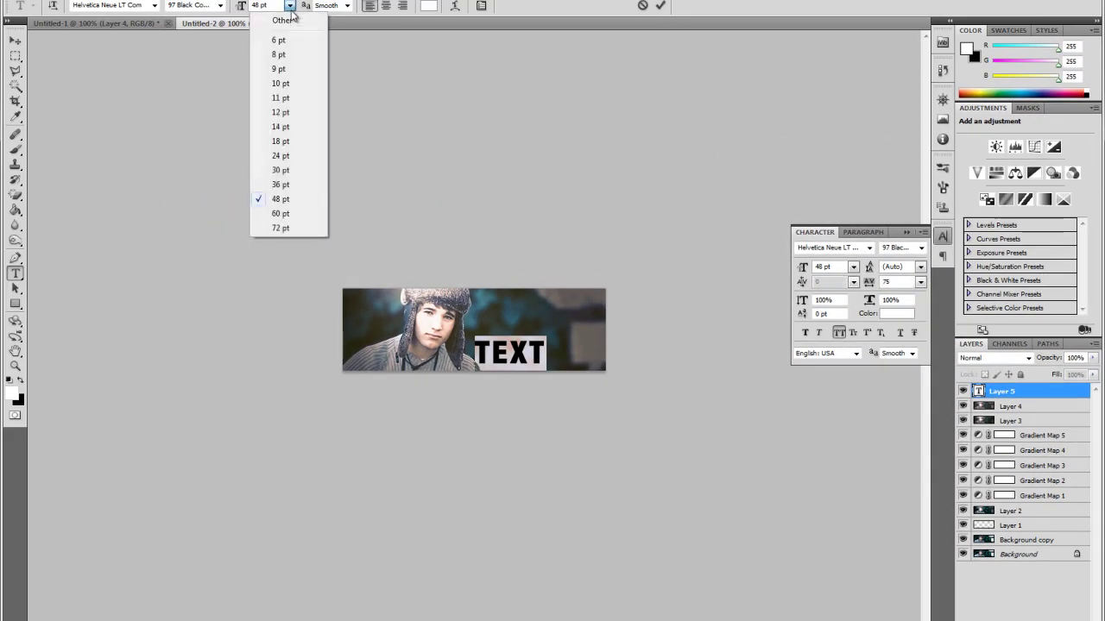
left_click(302, 173)
left_click(15, 40)
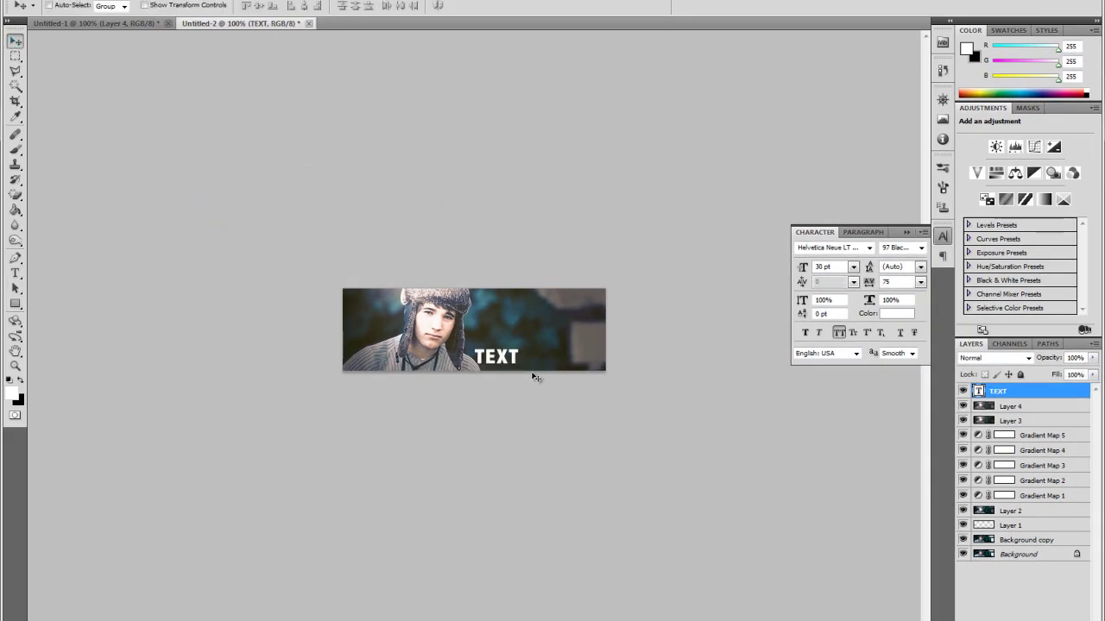
left_click_drag(532, 375, 525, 377)
- Add 'CAPTION' at 14 pt with tracking 25 and place it just beneath TEXT
key("t")
left_click(507, 328)
type("C")
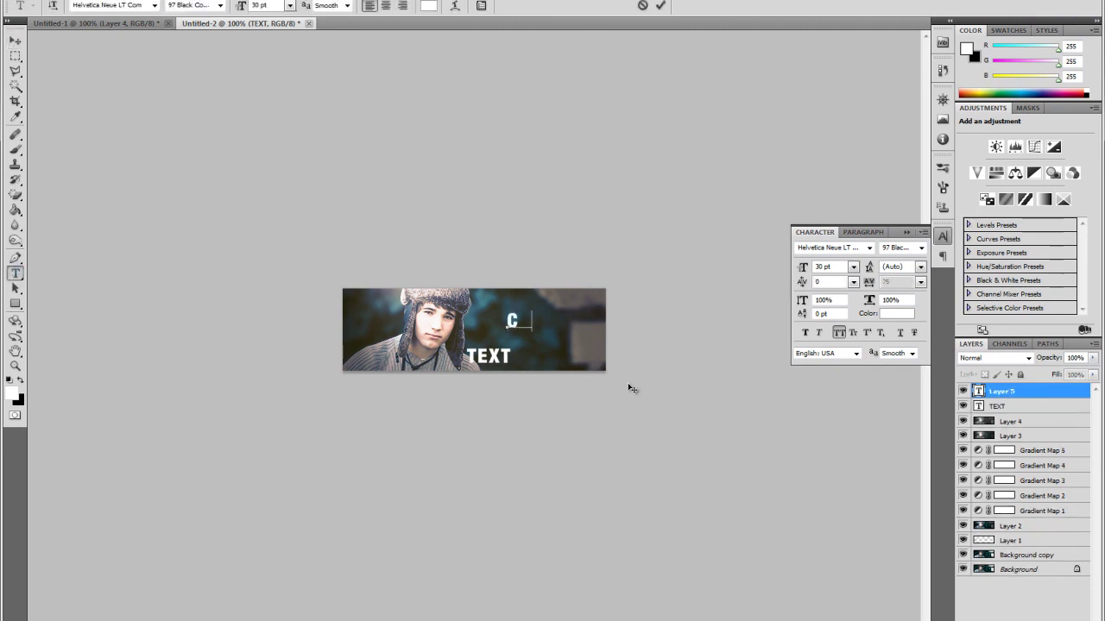
type("APTION")
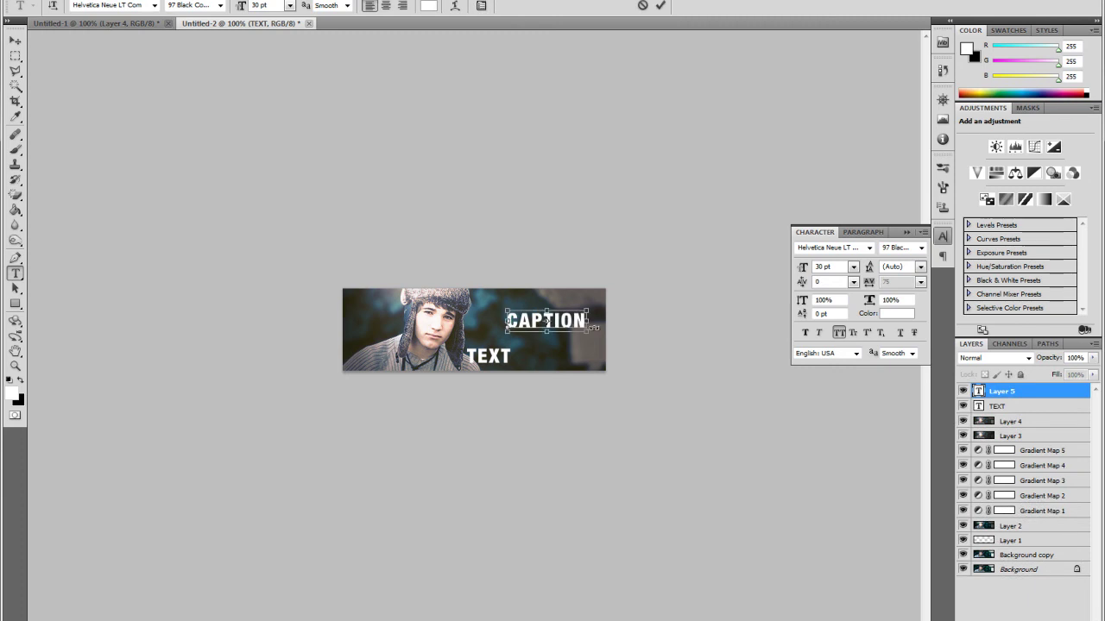
key("ctrl+a")
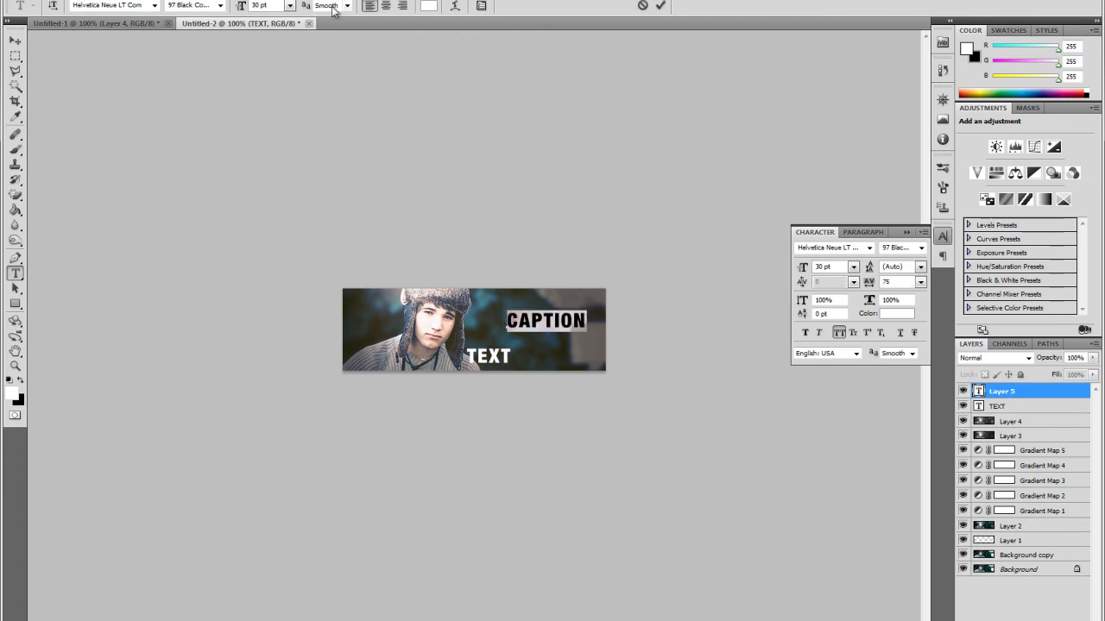
left_click(291, 5)
left_click(285, 122)
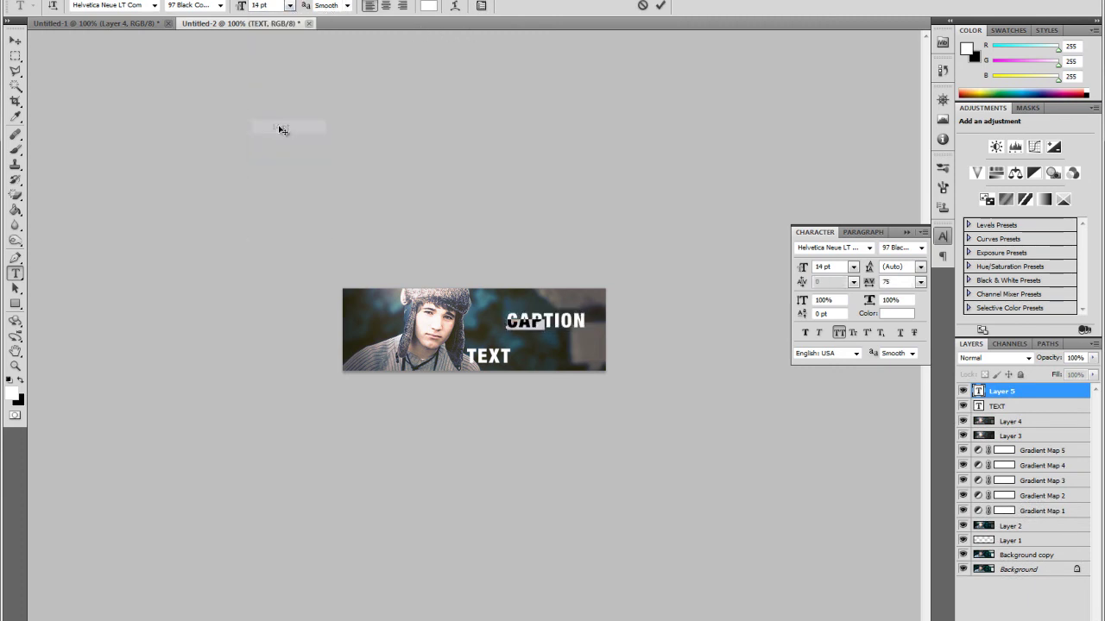
left_click(921, 282)
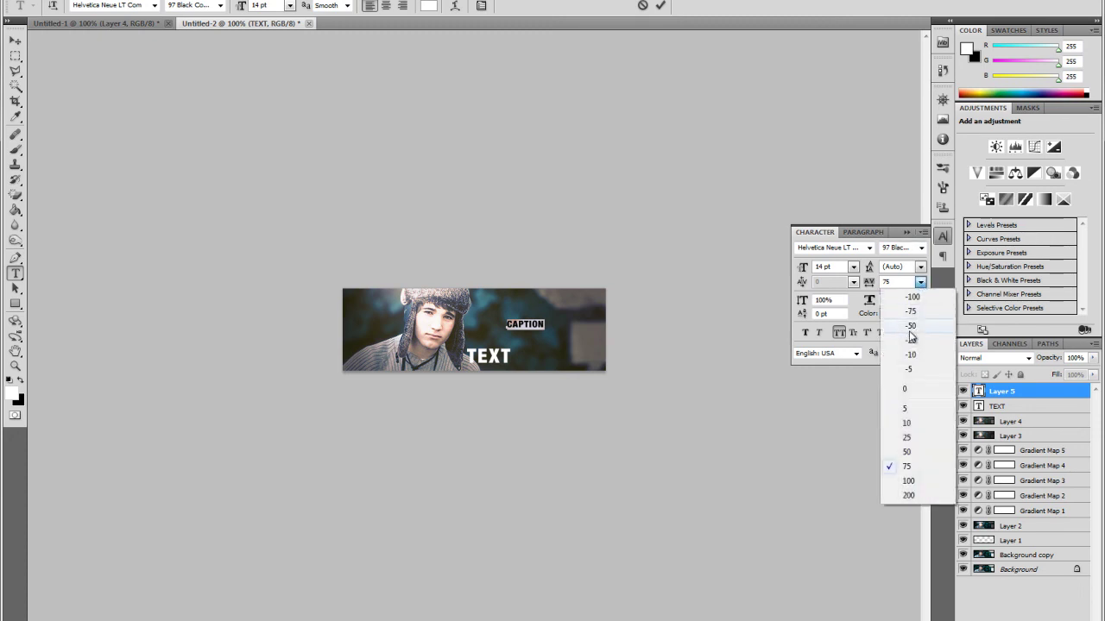
left_click(906, 437)
left_click(14, 41)
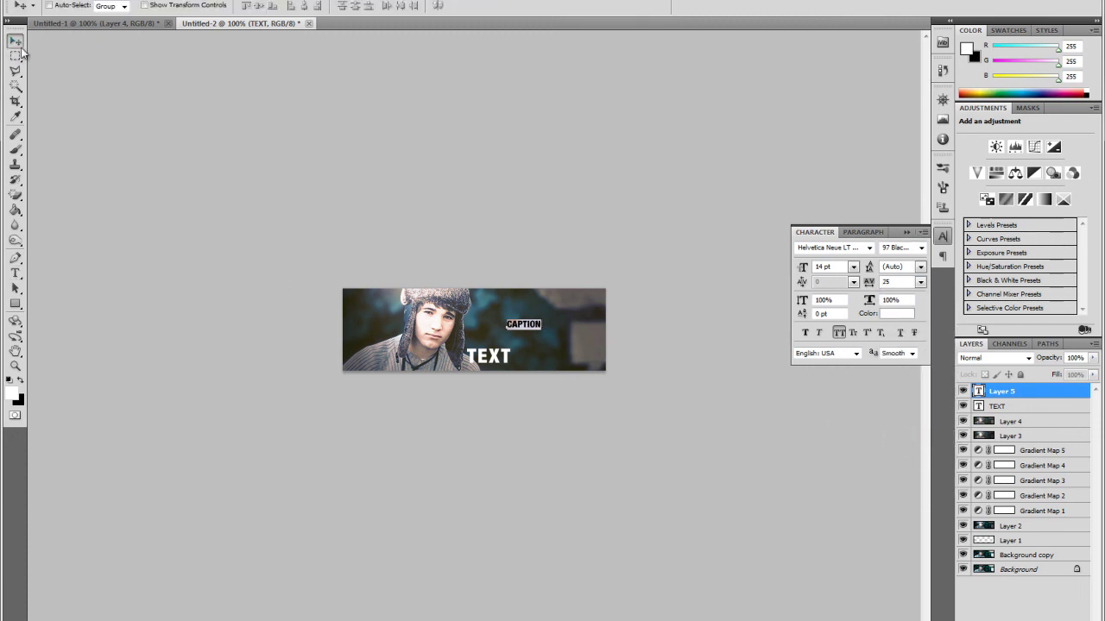
left_click_drag(517, 323, 486, 367)
key("Left")
key("Left")
key("Up")
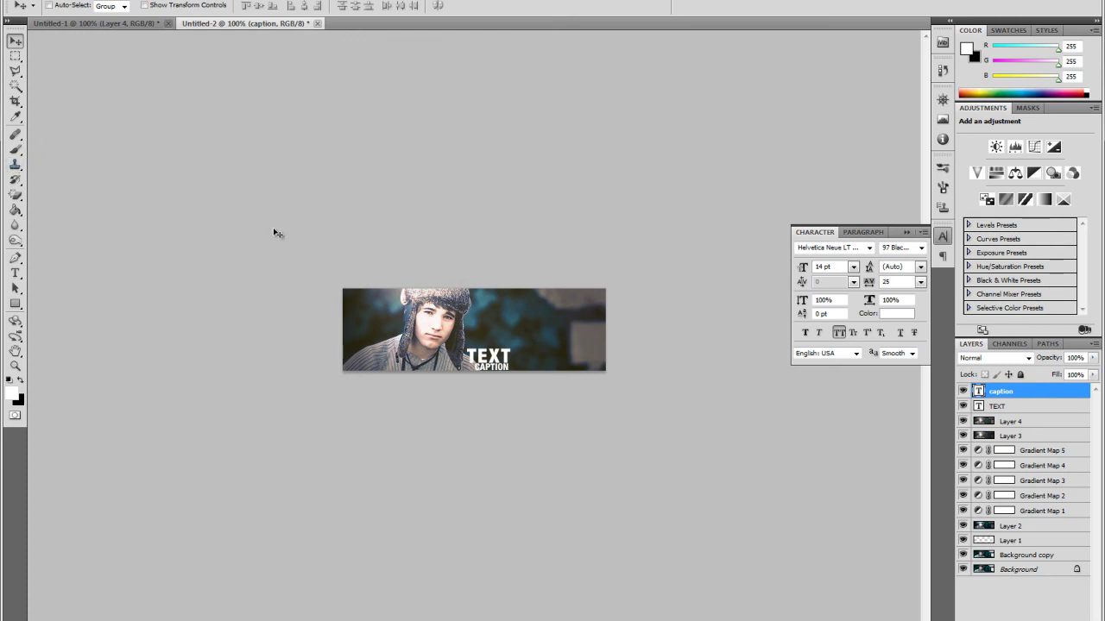
- Convert the Background into Layer 0 and move it to the top of the stack
right_click(1025, 573)
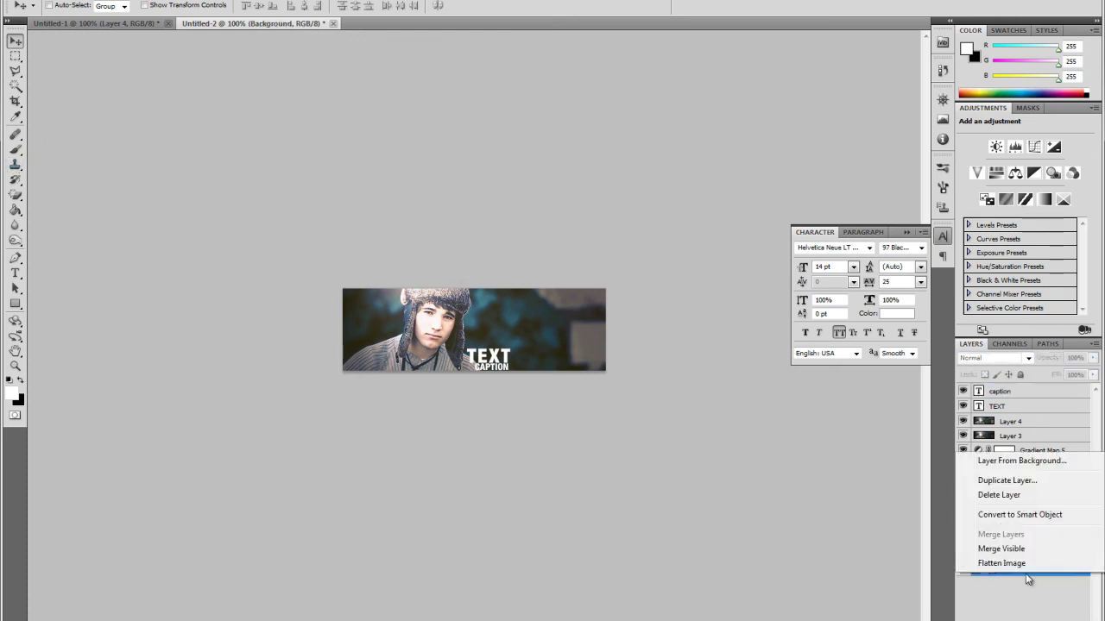
left_click(1016, 459)
left_click(670, 191)
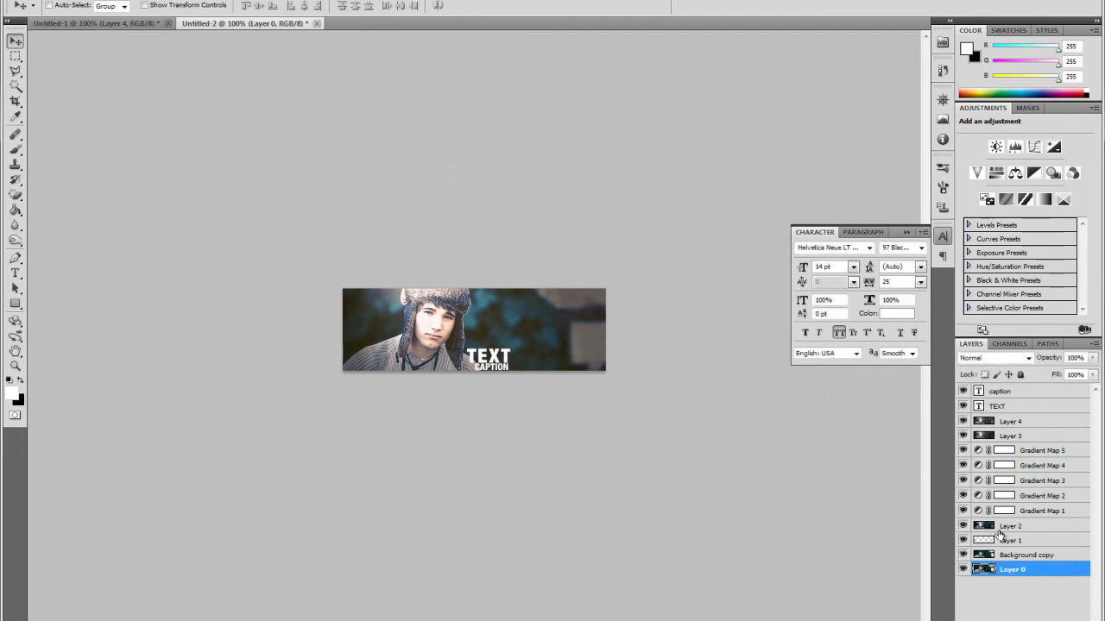
left_click_drag(1021, 576, 1000, 390)
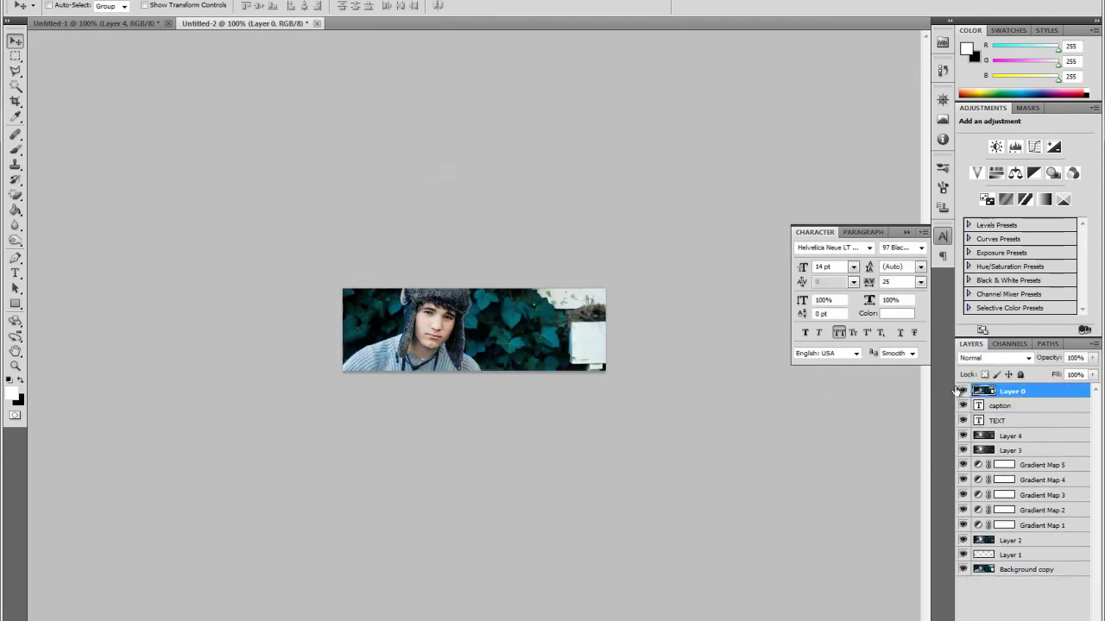
- Toggle Layer 0's visibility to compare with the original, leaving it hidden
left_click(963, 391)
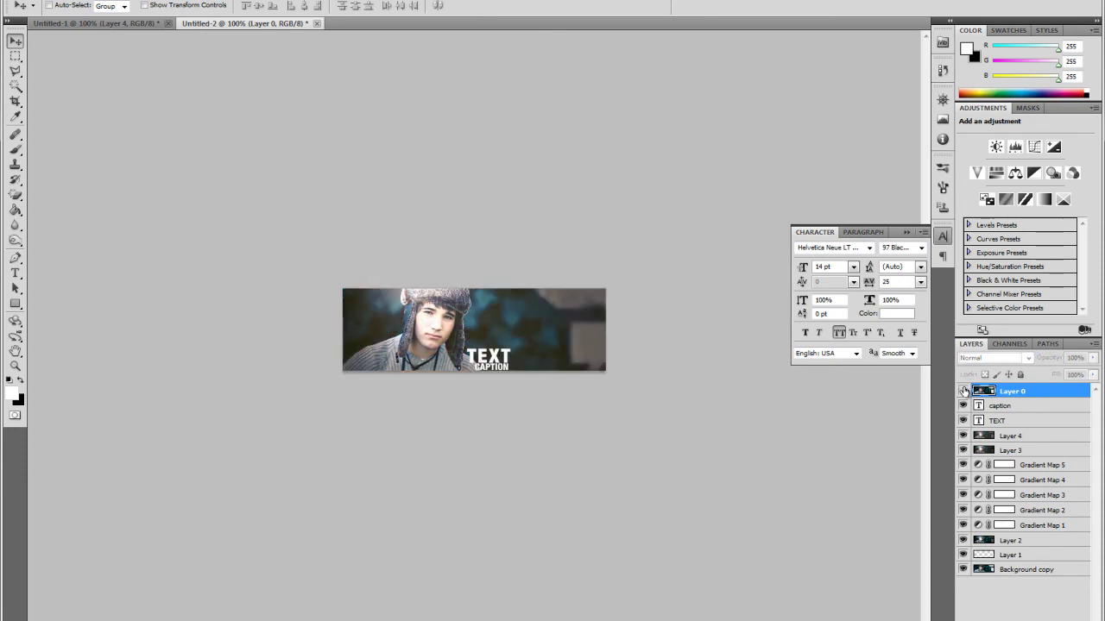
left_click(964, 391)
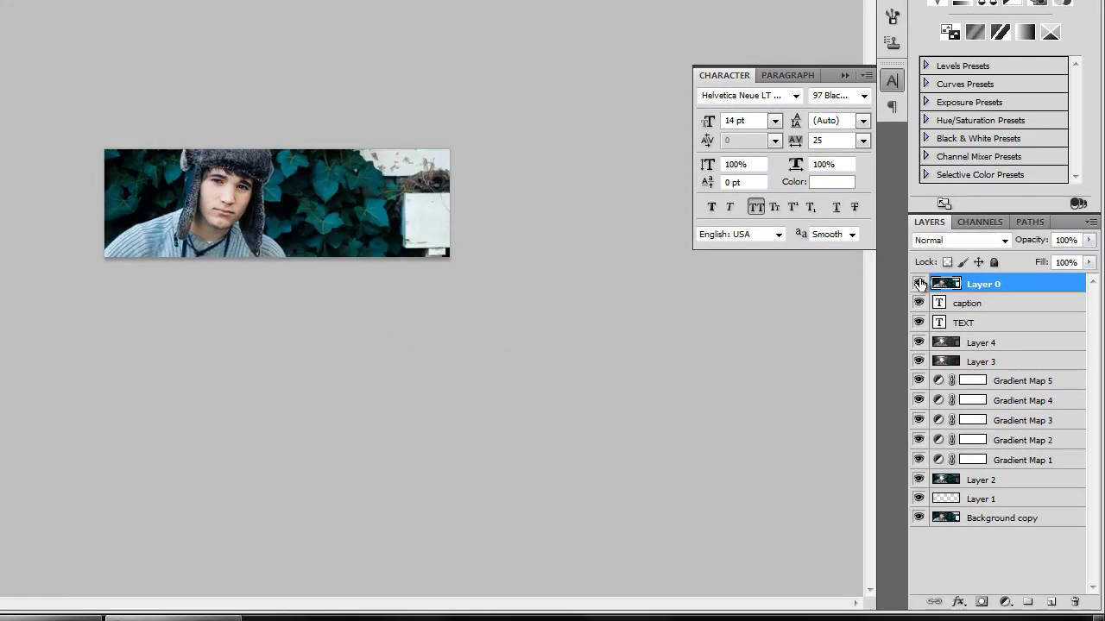
left_click(919, 284)
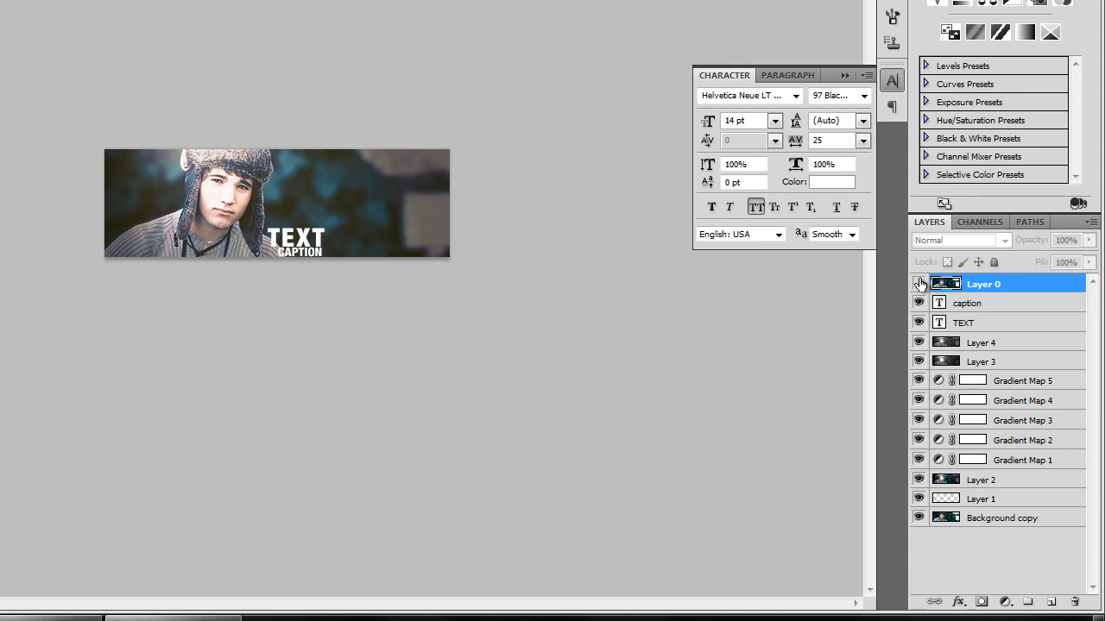